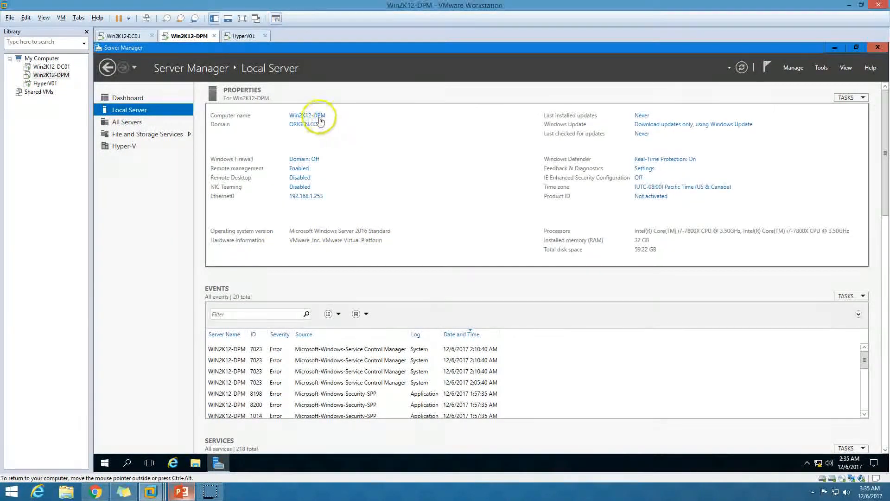
Launch the System Center 2016 DPM Administrator Console with administrator permission and select the HYPERV01 protection agent in its management view.
{"action": "left_click", "coordinate": [219, 463]}
{"action": "double_click", "coordinate": [116, 326]}
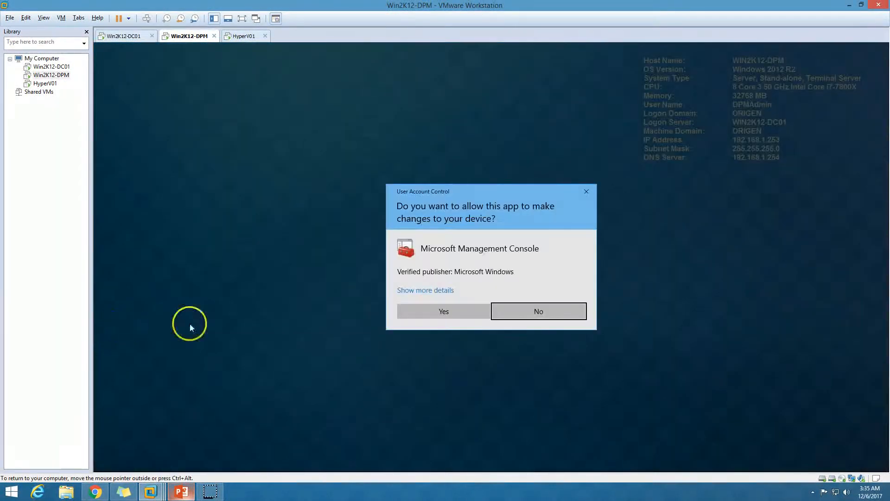
{"action": "left_click", "coordinate": [468, 312]}
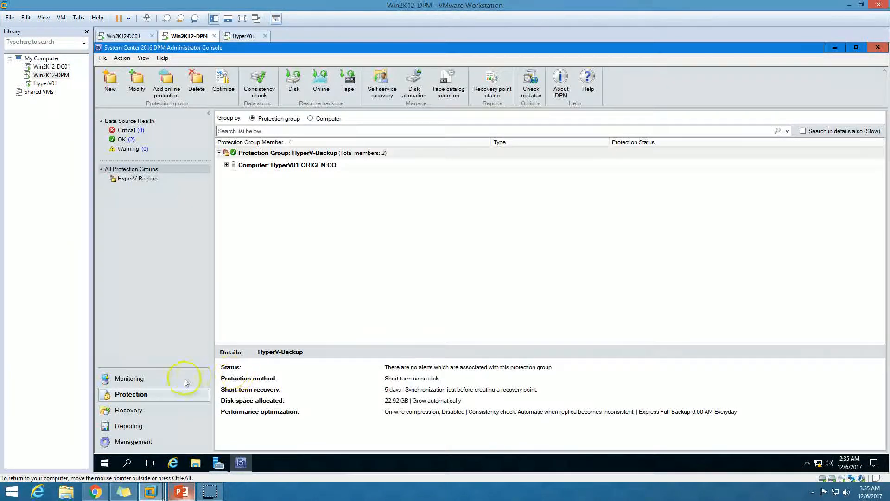
{"action": "left_click", "coordinate": [149, 442]}
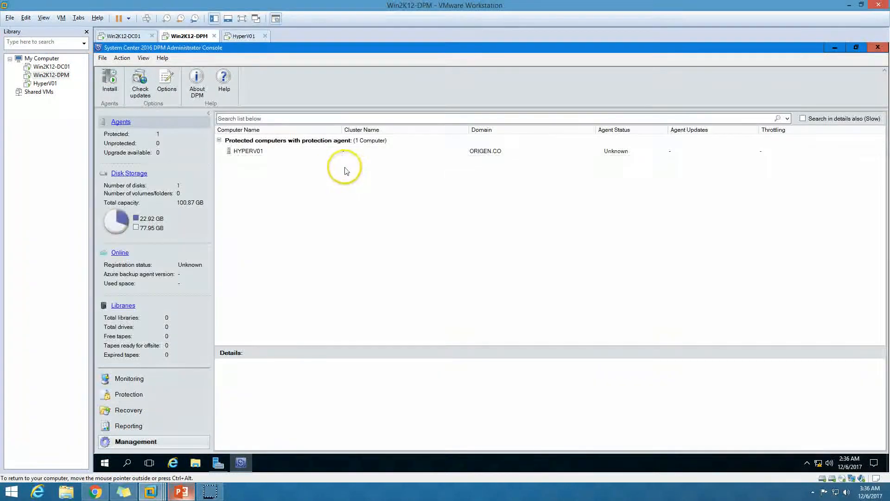
{"action": "left_click", "coordinate": [311, 152]}
Switch to the HyperV01 virtual machine and unlock its signed-in administrator session with the account password.
{"action": "left_click", "coordinate": [177, 492]}
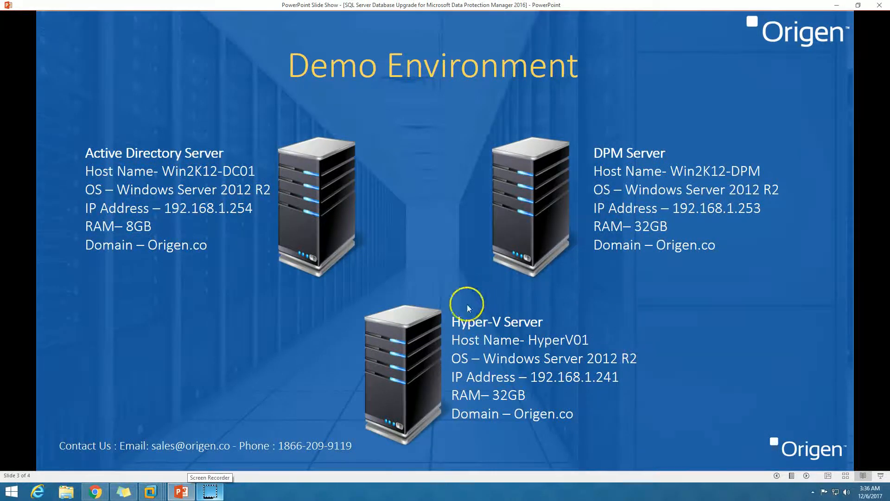
{"action": "left_click", "coordinate": [150, 492]}
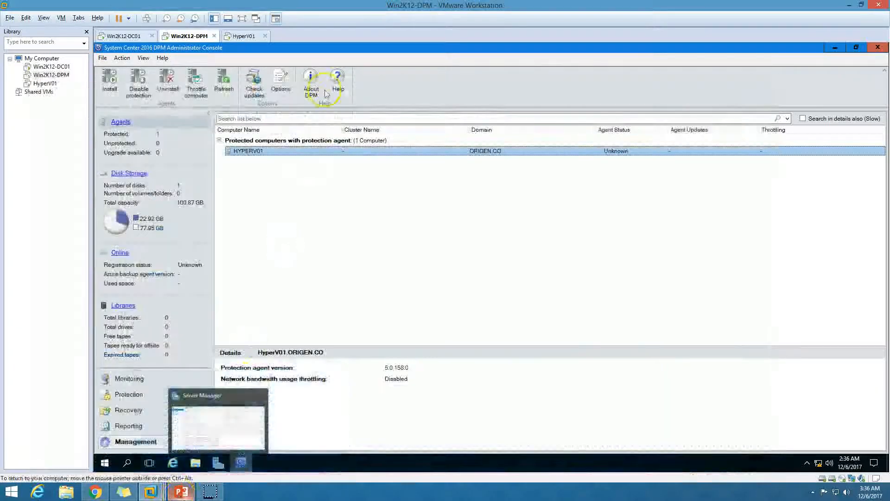
{"action": "left_click", "coordinate": [249, 41]}
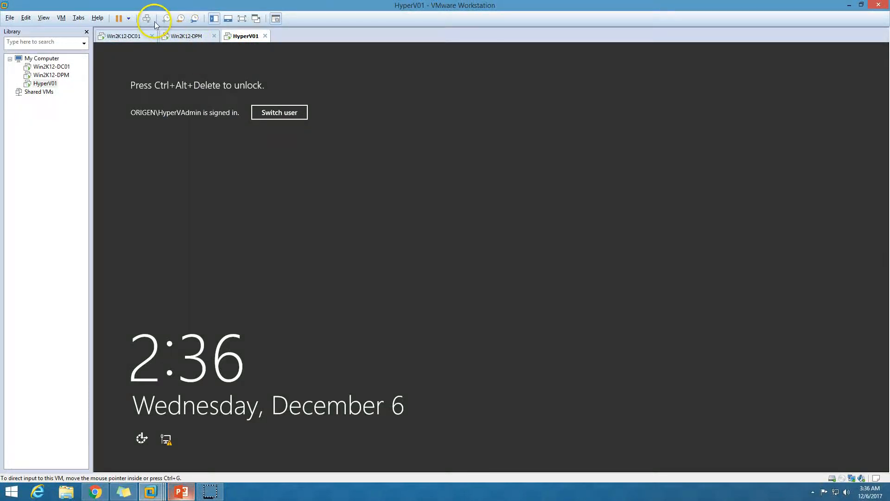
{"action": "left_click", "coordinate": [147, 19]}
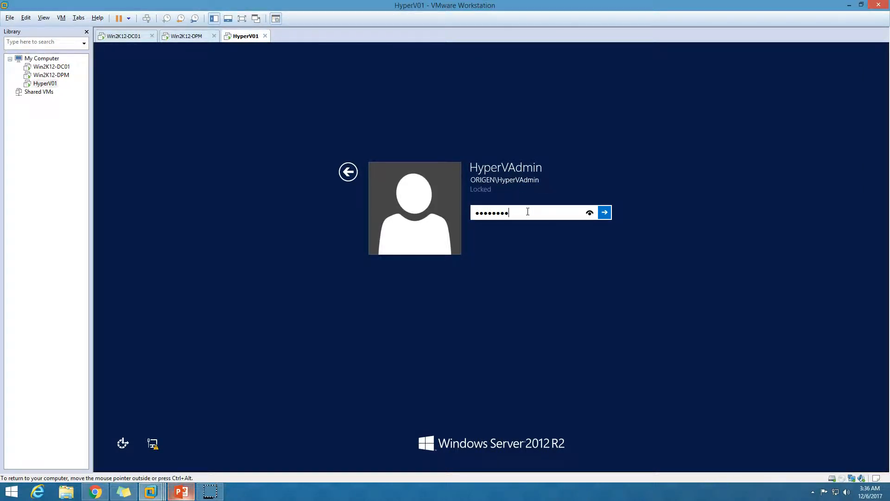
{"action": "key", "text": "Return"}
Return to the Win2K12-DPM virtual machine and refresh the agent status of the protected computer HYPERV01.
{"action": "left_click", "coordinate": [188, 39]}
{"action": "left_click", "coordinate": [378, 287]}
{"action": "left_click", "coordinate": [289, 152]}
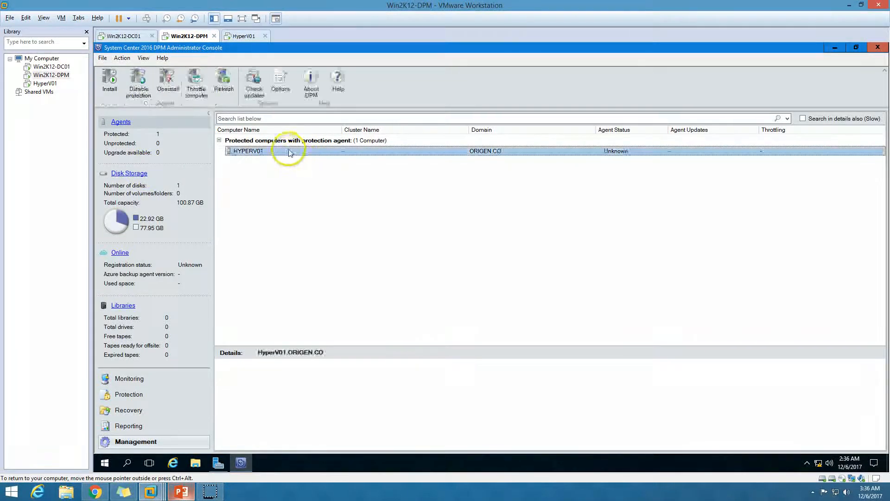
{"action": "right_click", "coordinate": [592, 153]}
{"action": "left_click", "coordinate": [621, 198]}
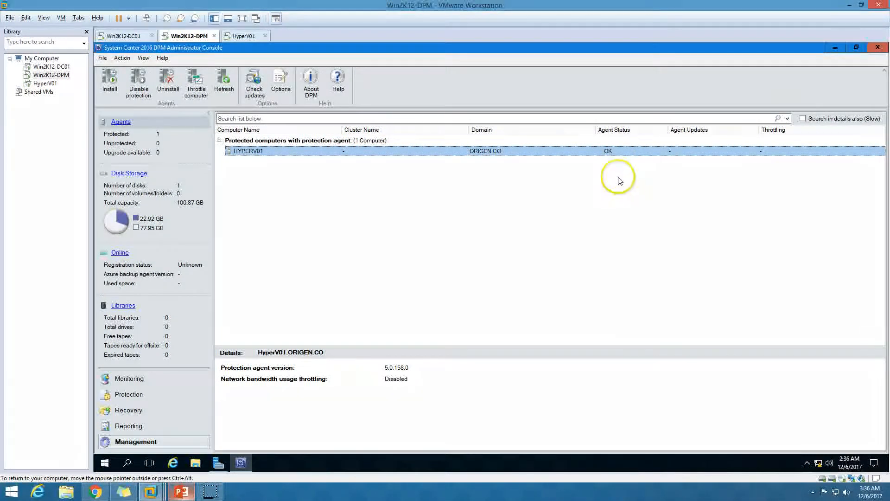
Show the protected members of HyperV01.ORIGEN.CO in the HyperV-Backup protection group and review the details of each.
{"action": "left_click", "coordinate": [129, 394]}
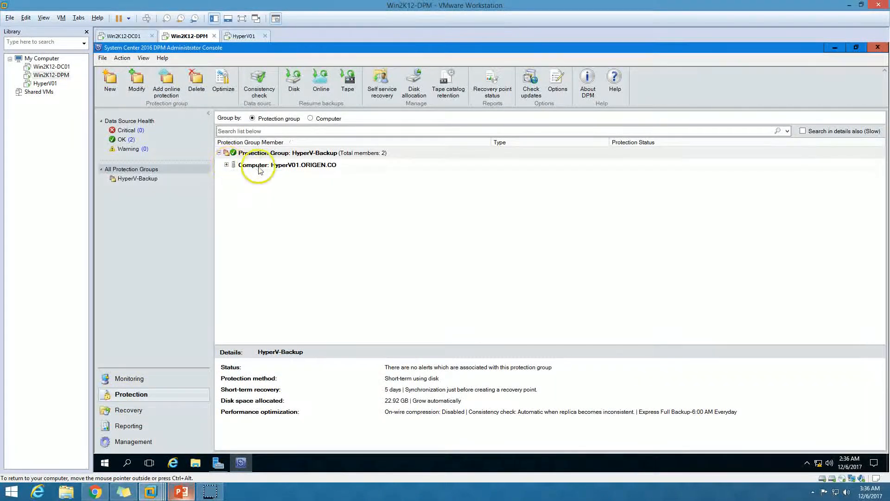
{"action": "left_click", "coordinate": [227, 165]}
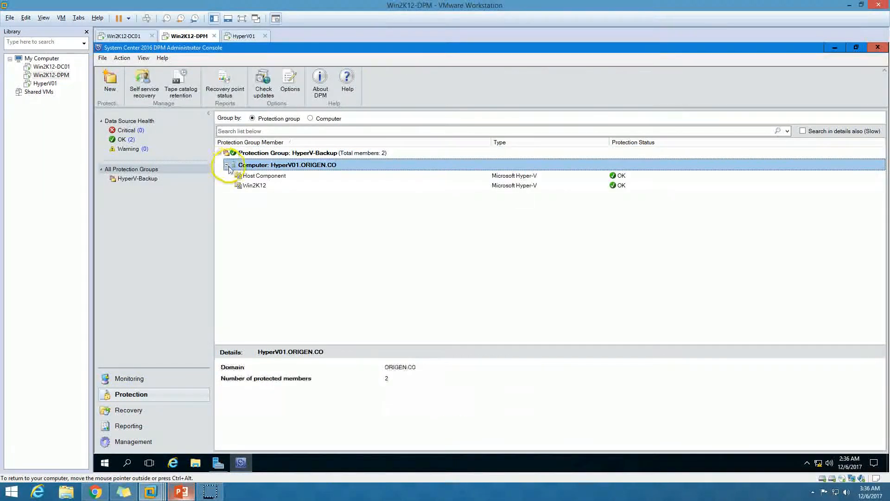
{"action": "left_click", "coordinate": [307, 176]}
{"action": "left_click", "coordinate": [322, 187]}
Create a short-term disk recovery point for Host Component using express full backup, and close the progress window once synchronization finishes.
{"action": "left_click", "coordinate": [343, 176]}
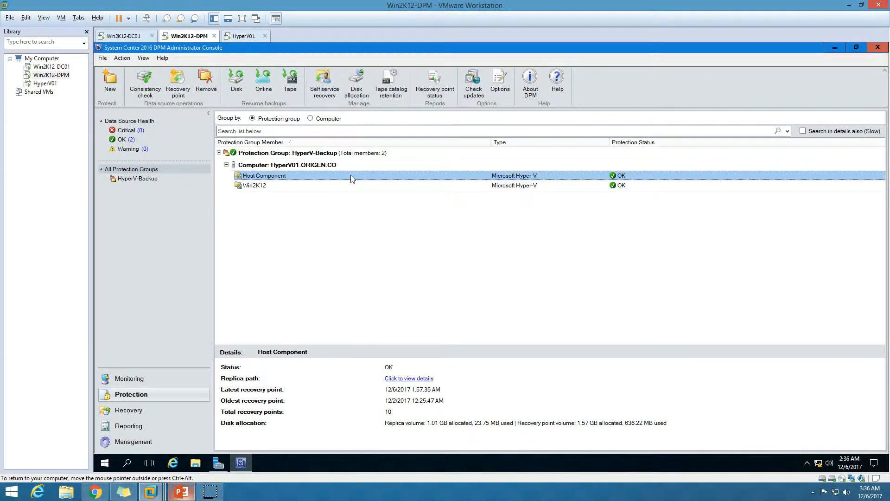
{"action": "right_click", "coordinate": [352, 178]}
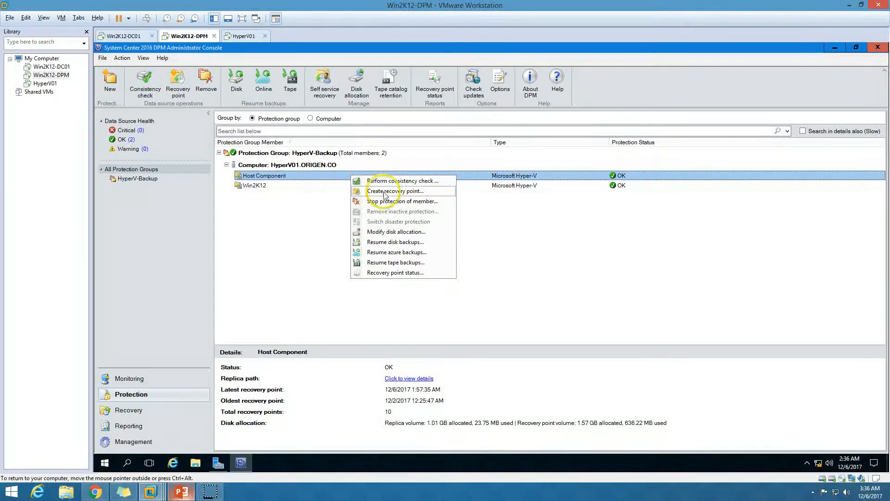
{"action": "left_click", "coordinate": [419, 191]}
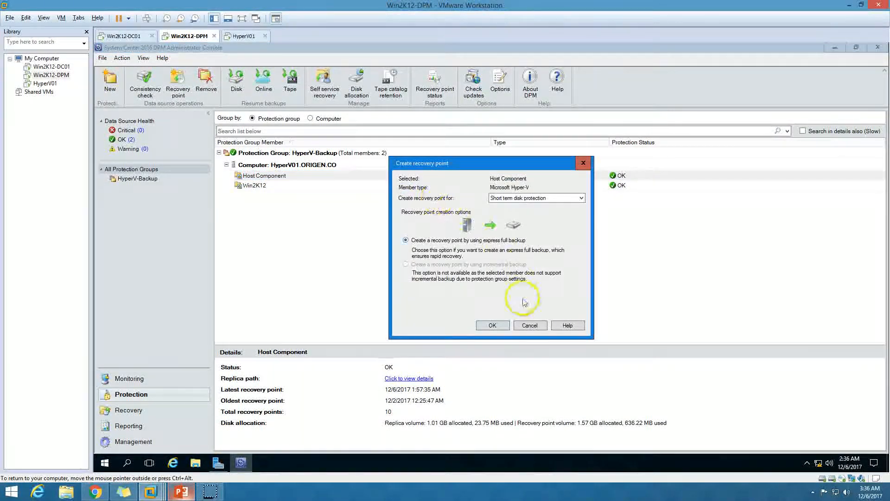
{"action": "left_click", "coordinate": [492, 325]}
{"action": "left_click_drag", "start_coordinate": [510, 168], "coordinate": [447, 196]}
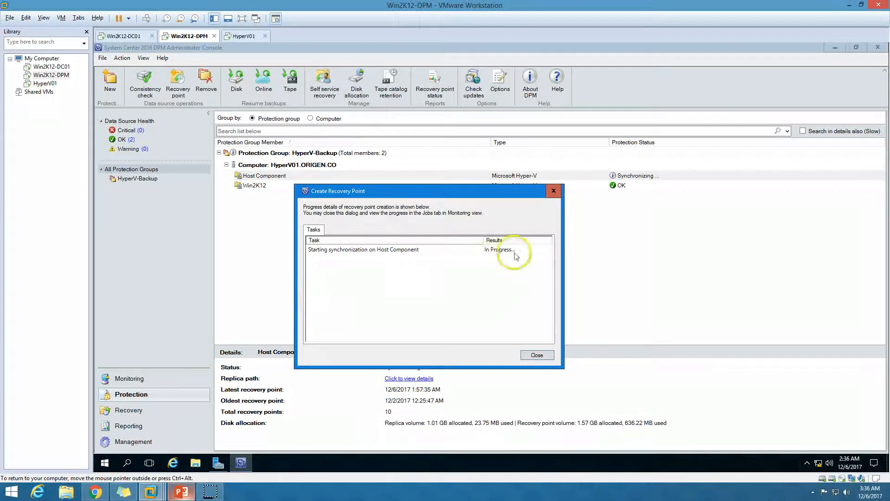
{"action": "left_click_drag", "start_coordinate": [484, 241], "coordinate": [425, 241]}
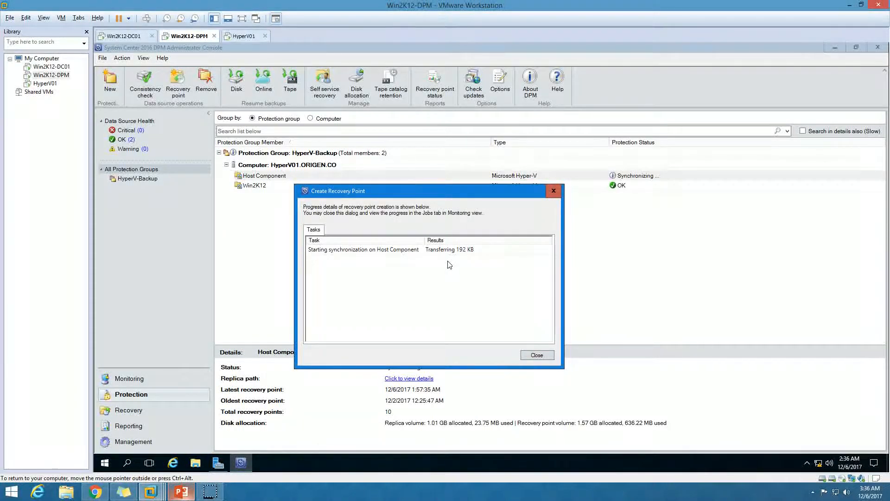
{"action": "left_click", "coordinate": [448, 256]}
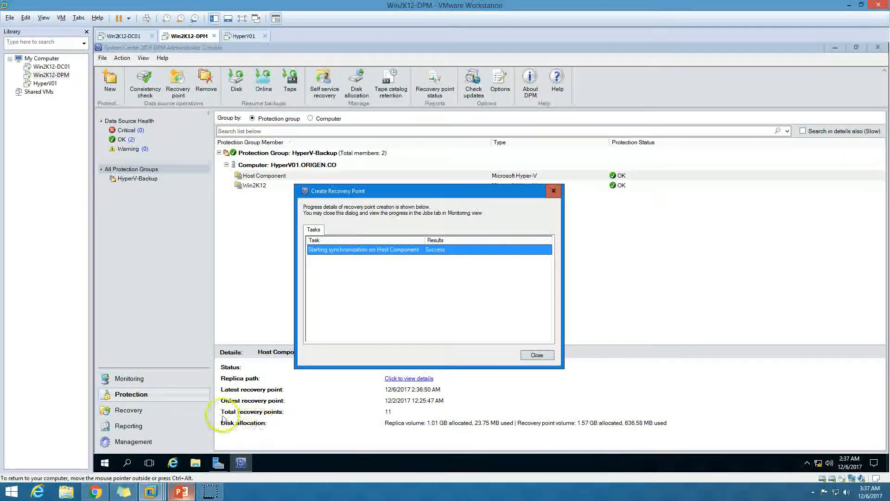
{"action": "left_click", "coordinate": [535, 355]}
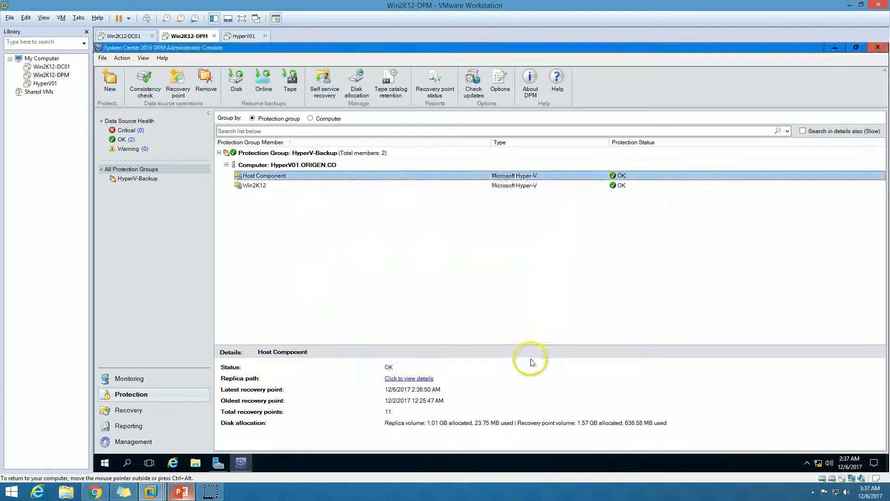
Create a recovery point for the protected member Win2K12 and move the progress window clear of the protection status list.
{"action": "left_click", "coordinate": [345, 187]}
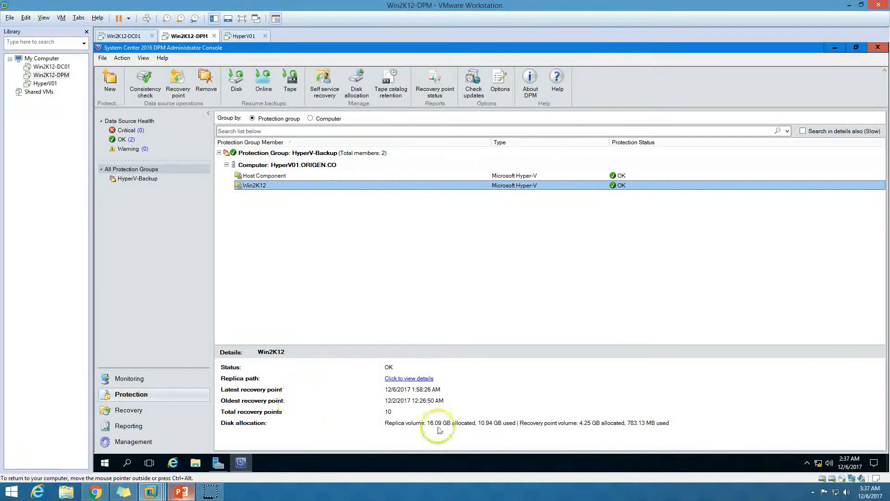
{"action": "right_click", "coordinate": [424, 186]}
{"action": "left_click", "coordinate": [469, 203]}
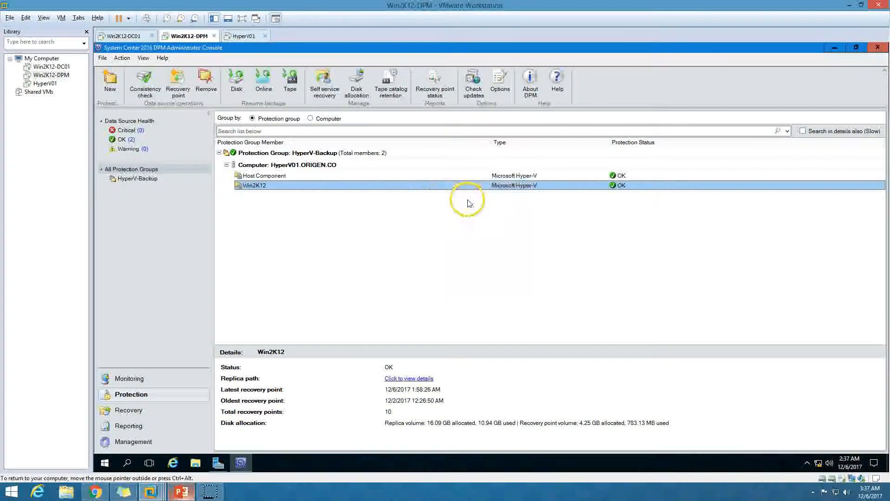
{"action": "left_click", "coordinate": [495, 326]}
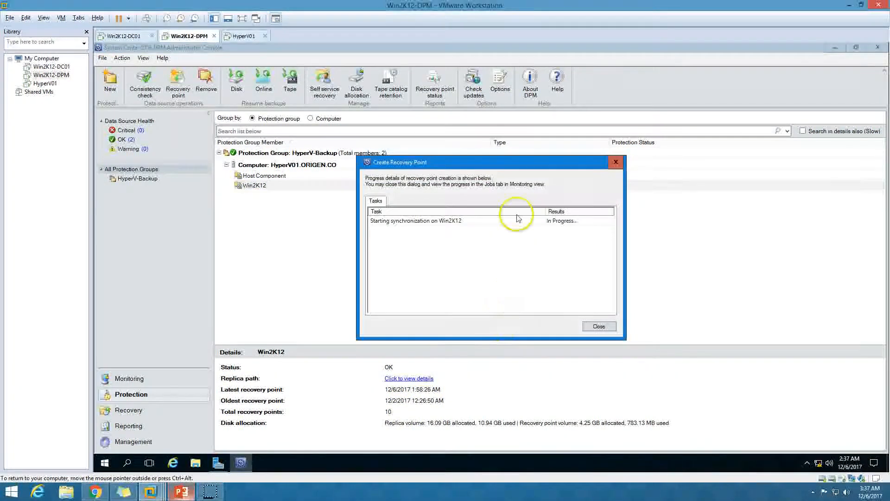
{"action": "left_click_drag", "start_coordinate": [507, 163], "coordinate": [353, 149]}
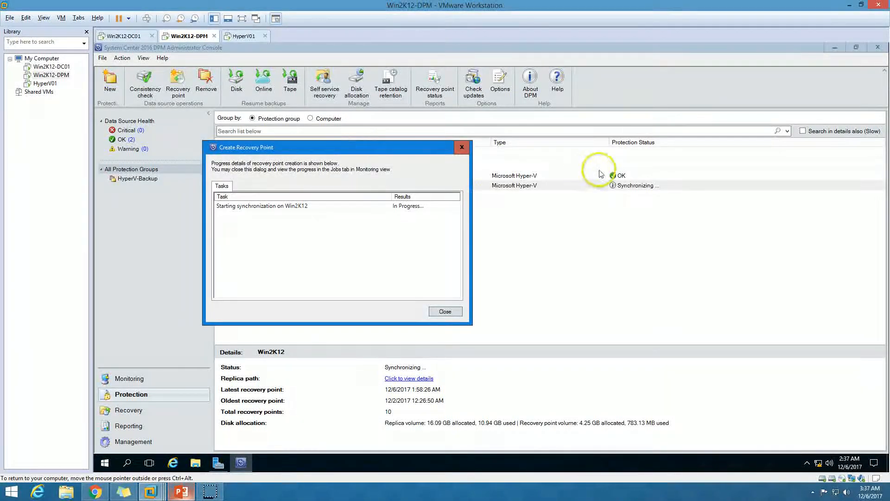
{"action": "left_click", "coordinate": [401, 206]}
{"action": "left_click_drag", "start_coordinate": [391, 195], "coordinate": [390, 195]}
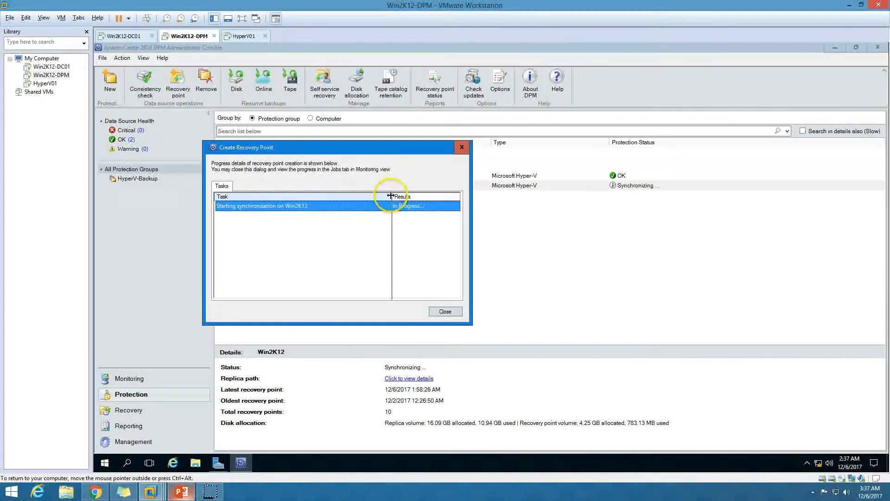
Check the backup status of the Win2K12 virtual machine in Hyper-V Manager on HyperV01.
{"action": "left_click", "coordinate": [244, 36]}
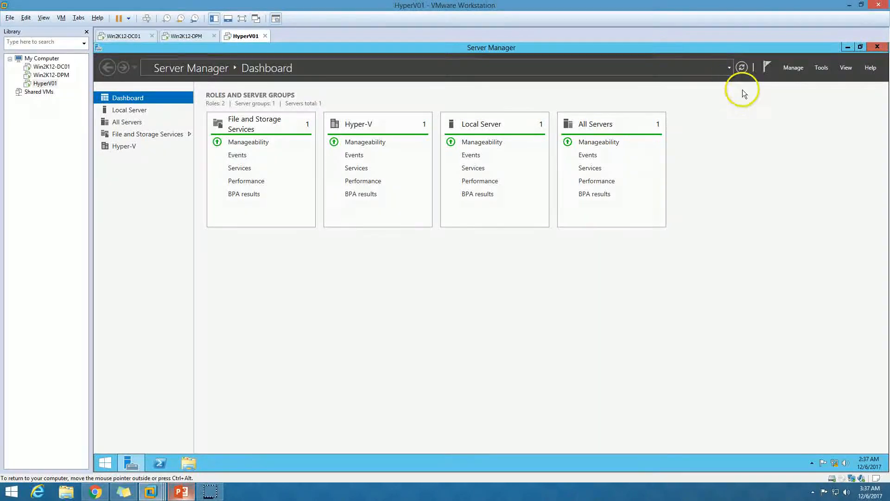
{"action": "left_click", "coordinate": [821, 68]}
{"action": "left_click", "coordinate": [798, 143]}
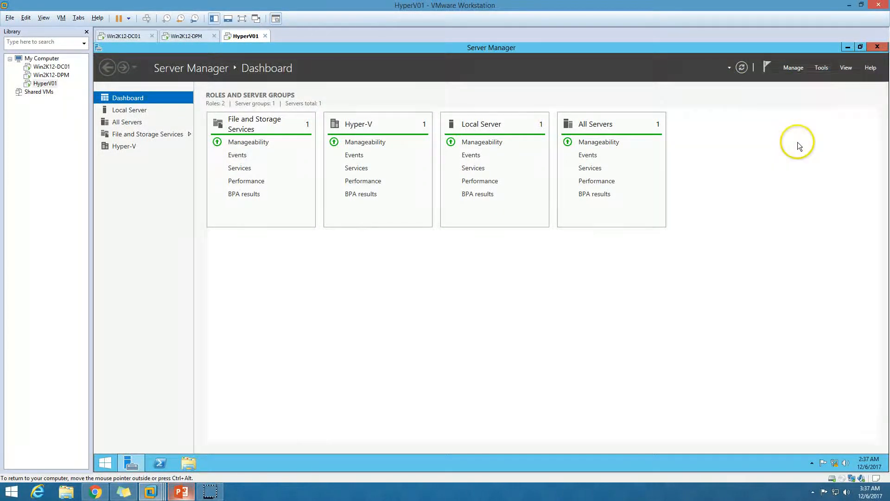
{"action": "left_click", "coordinate": [478, 111]}
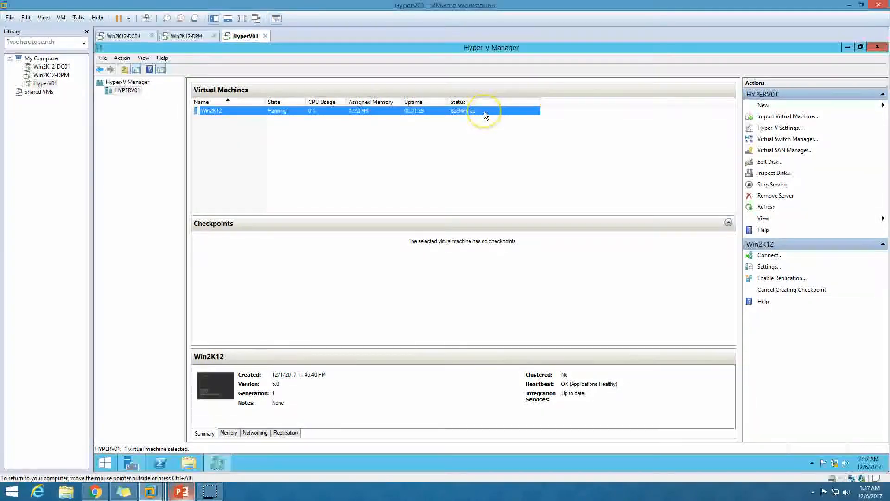
Return to the Win2K12-DPM virtual machine and close the Win2K12 recovery point progress window once synchronization finishes.
{"action": "left_click", "coordinate": [193, 37]}
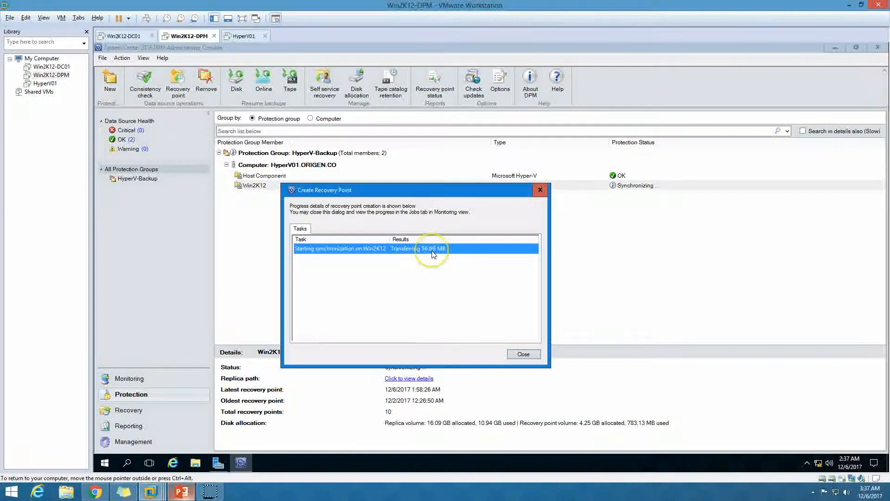
{"action": "left_click_drag", "start_coordinate": [424, 199], "coordinate": [429, 225]}
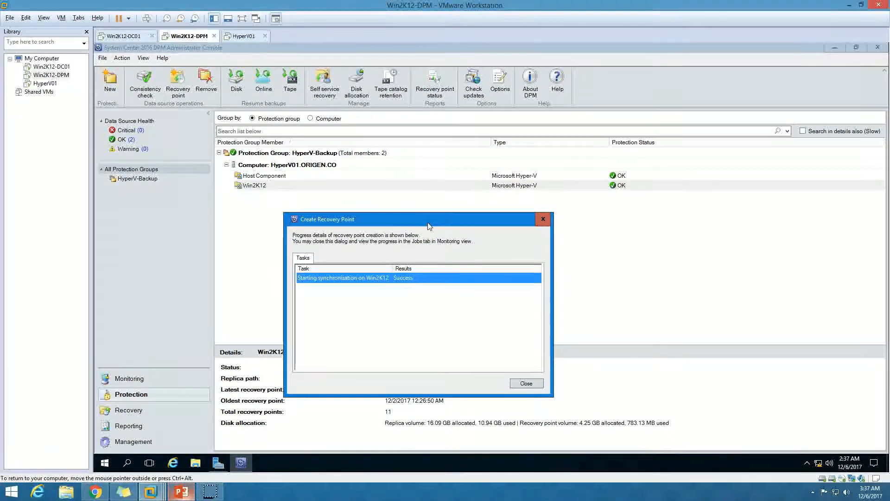
{"action": "left_click", "coordinate": [526, 383]}
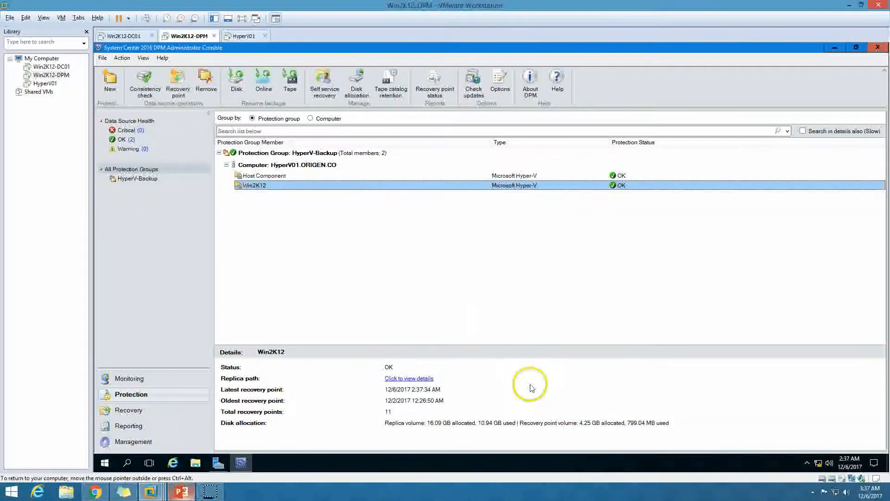
{"action": "left_click", "coordinate": [239, 35]}
{"action": "left_click", "coordinate": [185, 35]}
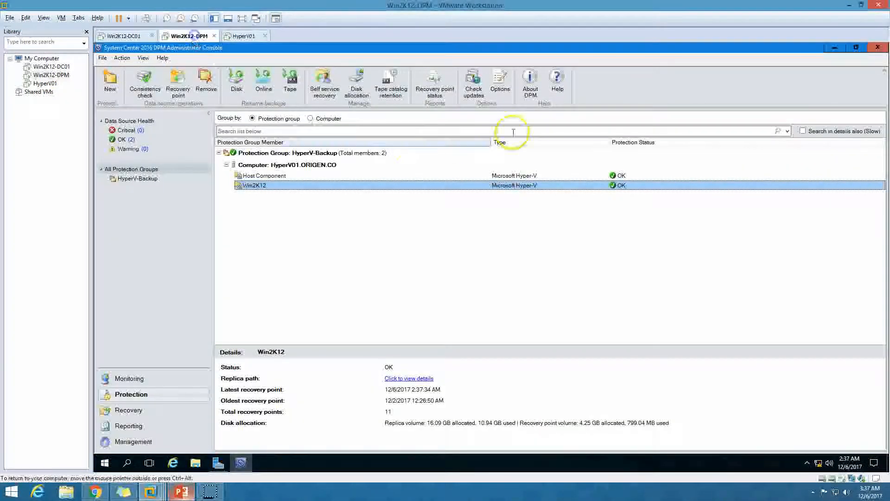
Minimize the DPM console and open the Programs and Features list of installed programs on the DPM server.
{"action": "left_click", "coordinate": [240, 463]}
{"action": "left_click", "coordinate": [181, 491]}
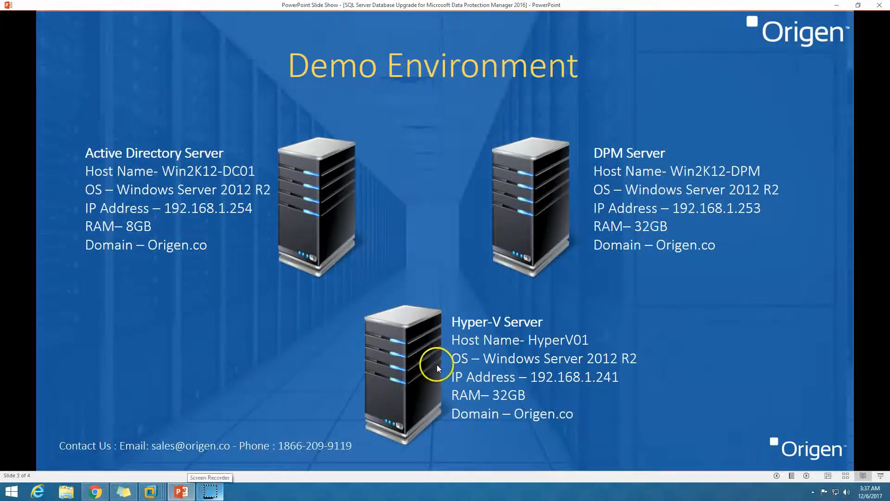
{"action": "left_click", "coordinate": [151, 491]}
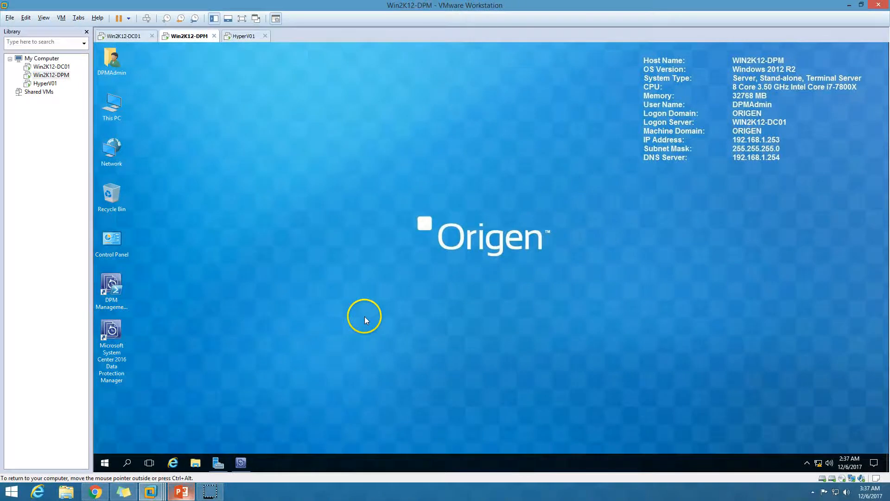
{"action": "double_click", "coordinate": [111, 106]}
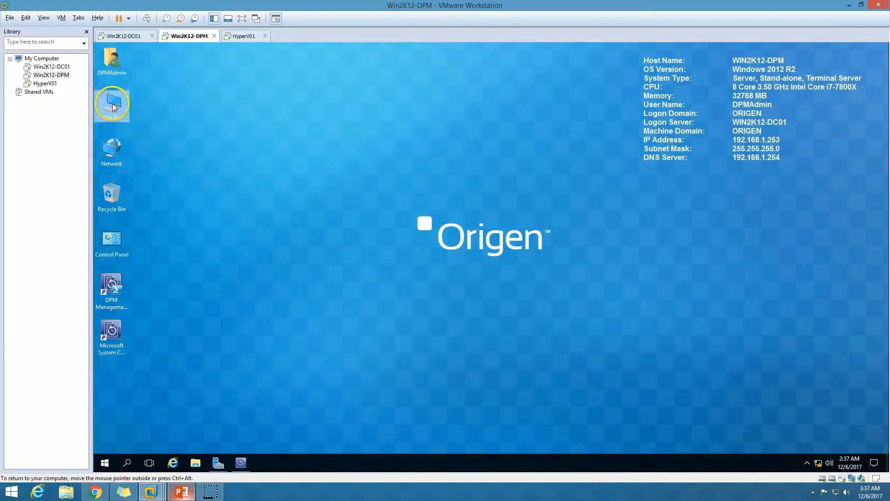
{"action": "left_click", "coordinate": [138, 58]}
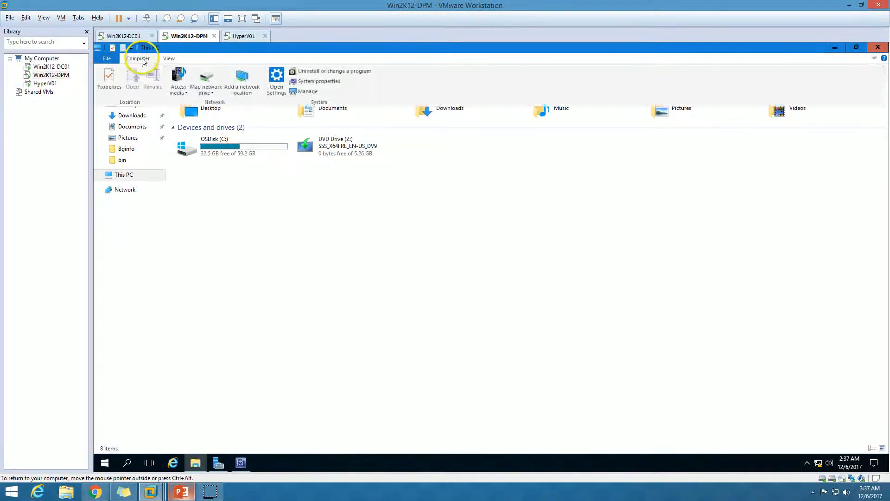
{"action": "left_click", "coordinate": [326, 72]}
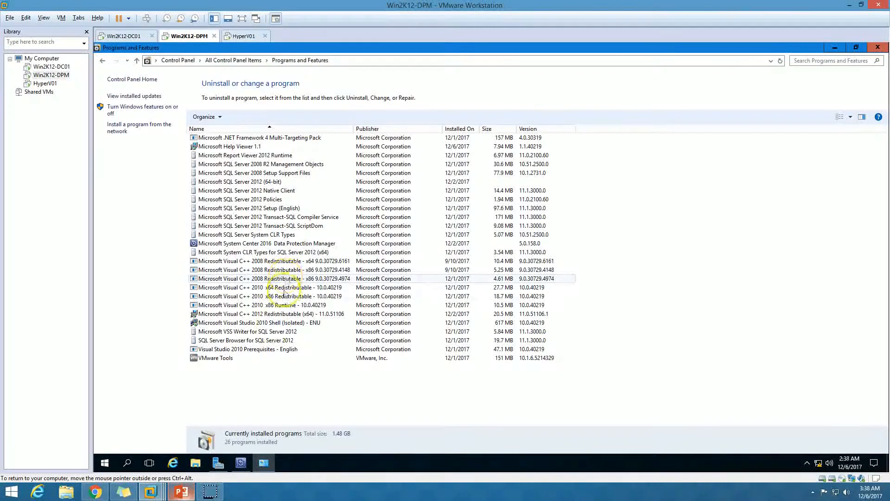
Examine the Microsoft SQL Server 2012 (64-bit) entry among the installed programs and minimize the list.
{"action": "left_click", "coordinate": [278, 322]}
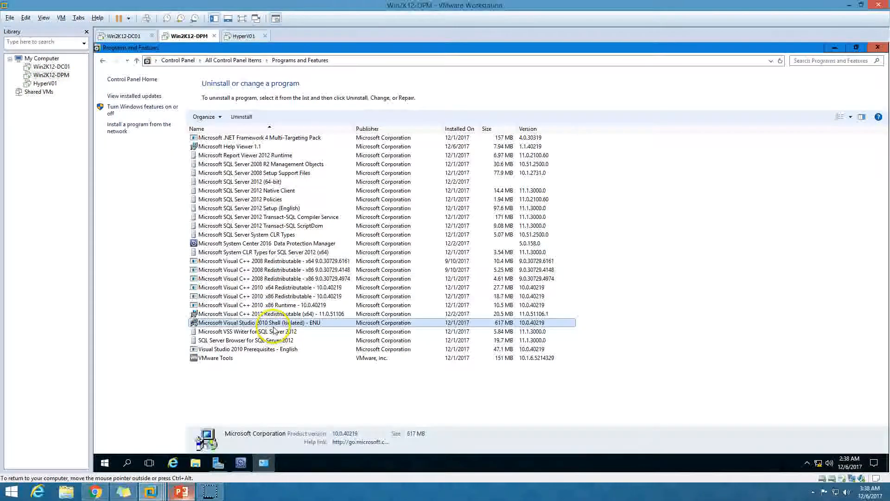
{"action": "left_click", "coordinate": [273, 202]}
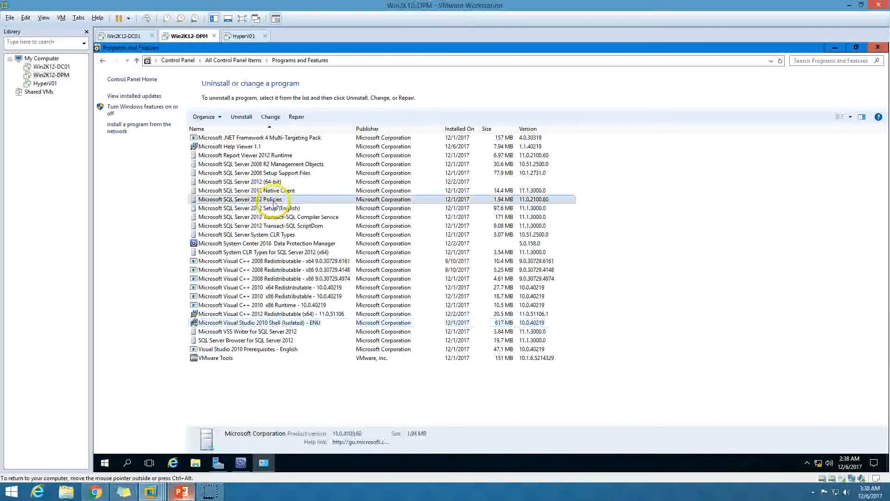
{"action": "left_click", "coordinate": [269, 182]}
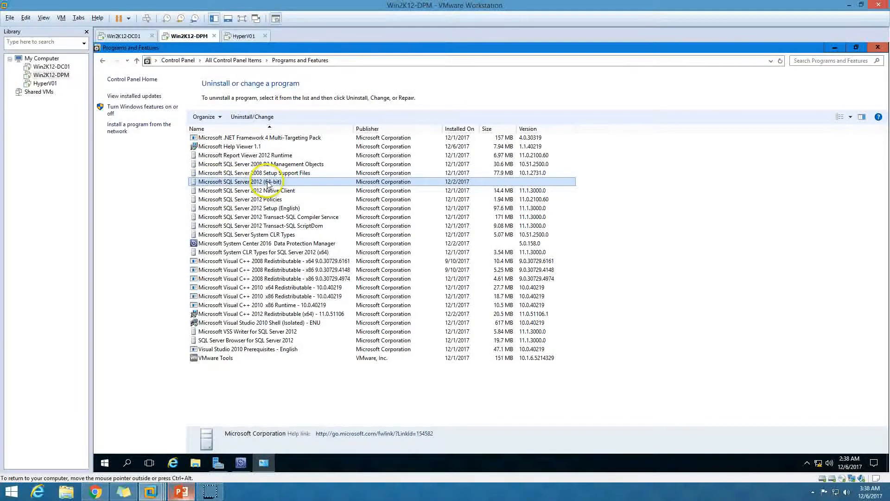
{"action": "left_click", "coordinate": [262, 462]}
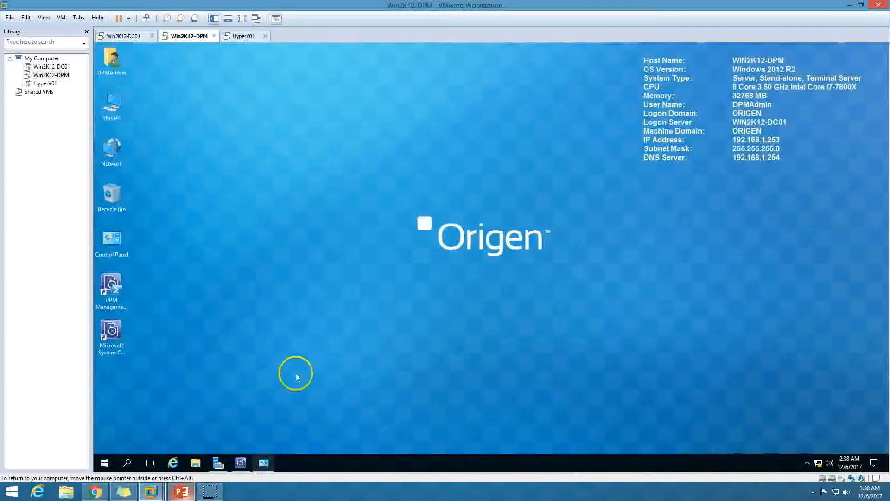
Open SQL Server Management Studio from the Microsoft SQL Server 2012 programs and connect to WIN2K12-DPM to check its SQL Server version.
{"action": "left_click", "coordinate": [105, 462]}
{"action": "left_click", "coordinate": [195, 268]}
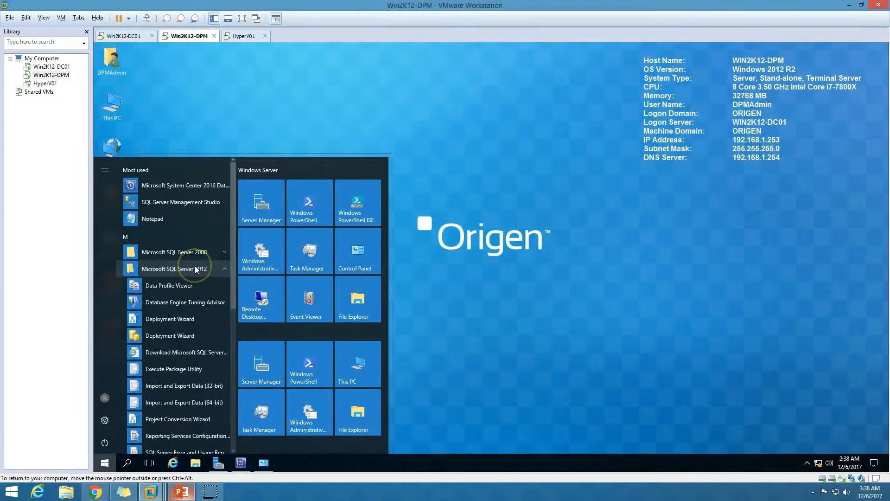
{"action": "left_click", "coordinate": [194, 268]}
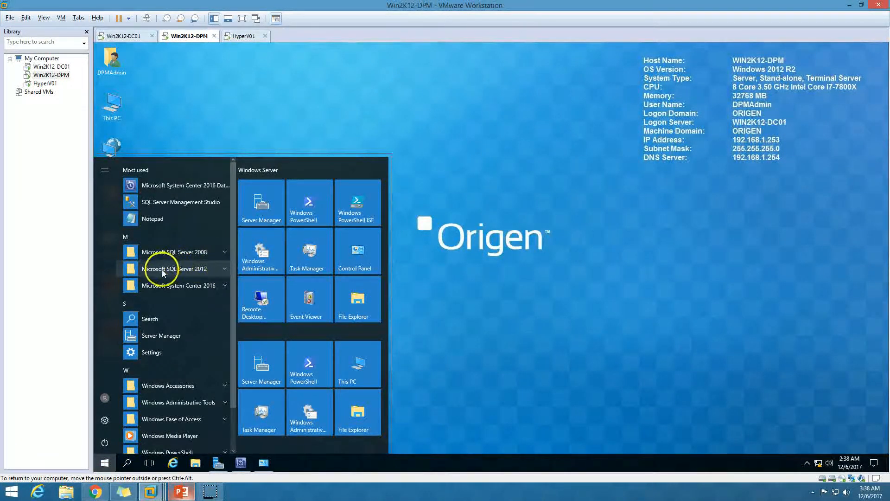
{"action": "left_click", "coordinate": [203, 269]}
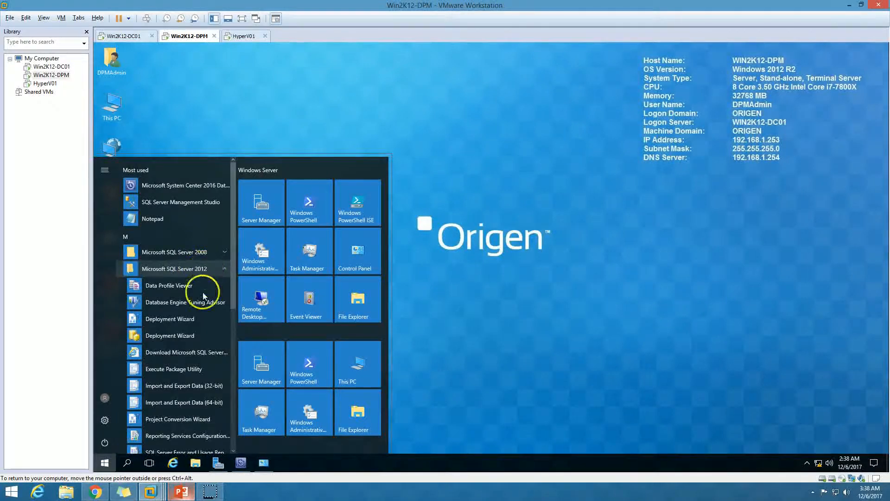
{"action": "scroll", "coordinate": [198, 358], "scroll_direction": "down", "scroll_amount": 3}
{"action": "scroll", "coordinate": [198, 359], "scroll_direction": "down", "scroll_amount": 3}
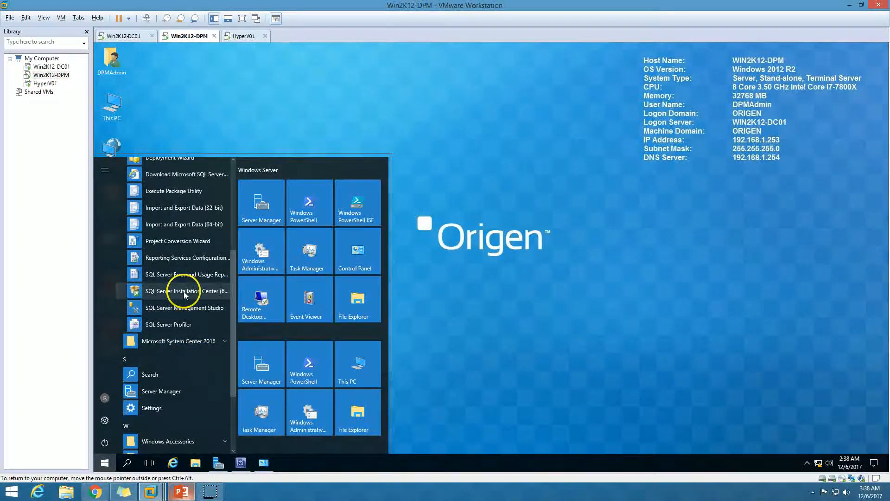
{"action": "left_click", "coordinate": [185, 310]}
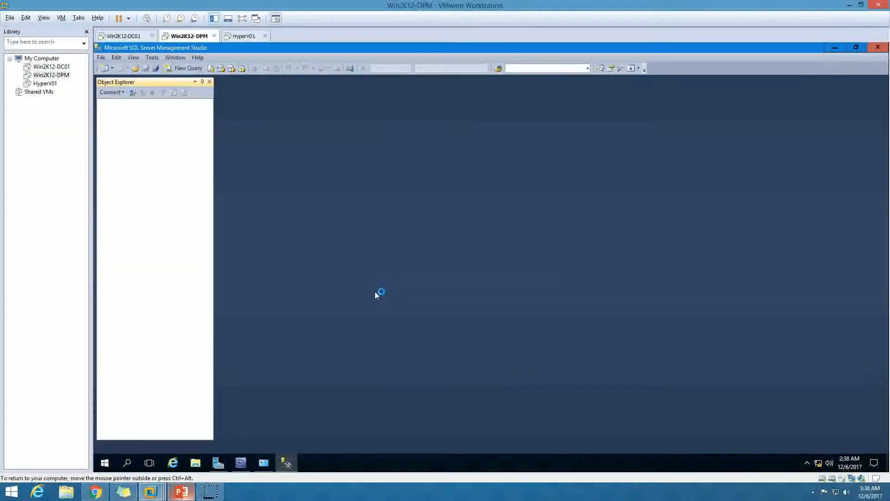
{"action": "left_click", "coordinate": [446, 267]}
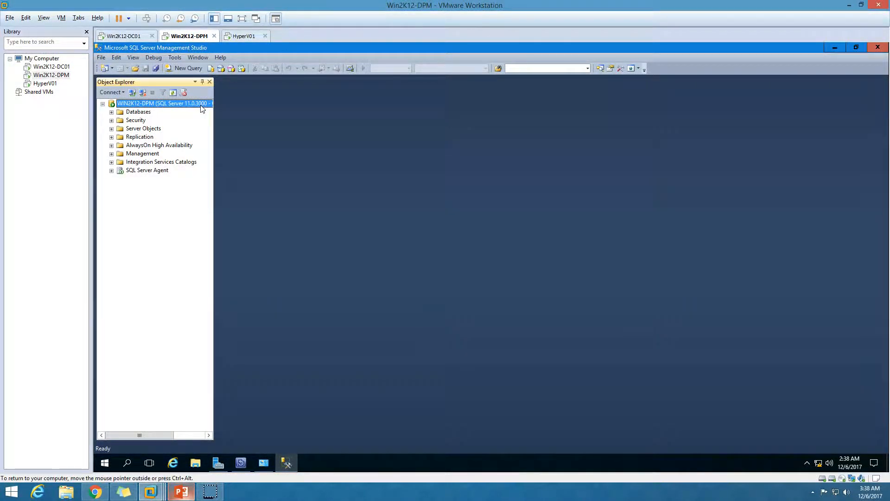
Recheck the Microsoft SQL Server 2012 (64-bit) entry in Programs and Features, and close that list and SQL Server Management Studio.
{"action": "left_click", "coordinate": [264, 462]}
{"action": "left_click", "coordinate": [263, 182]}
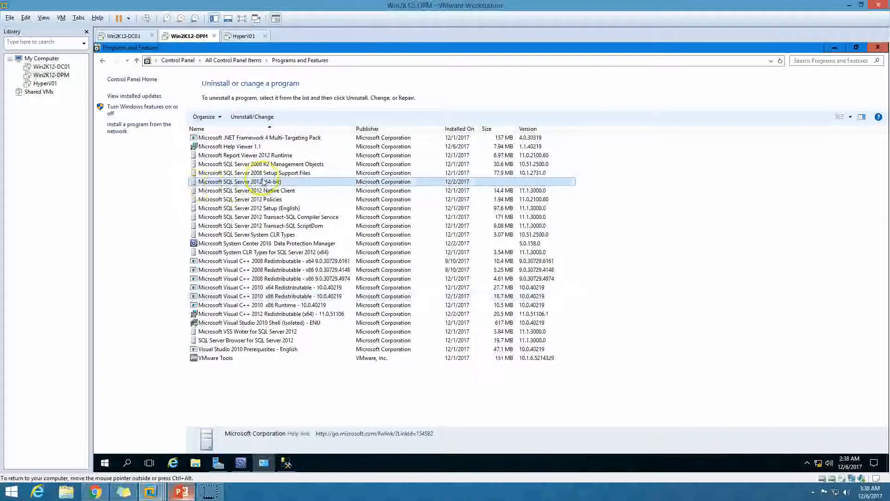
{"action": "left_click", "coordinate": [877, 51]}
{"action": "left_click", "coordinate": [877, 50]}
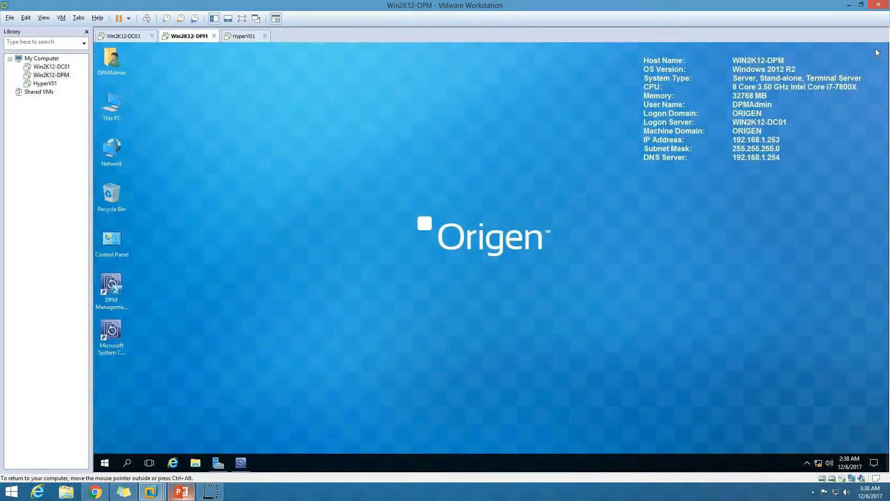
Run the SQLServer2012SP2-KB2958429-x64-ENU installer from Downloads, close File Explorer and allow the installer to make changes to the device.
{"action": "double_click", "coordinate": [120, 109]}
{"action": "left_click", "coordinate": [133, 116]}
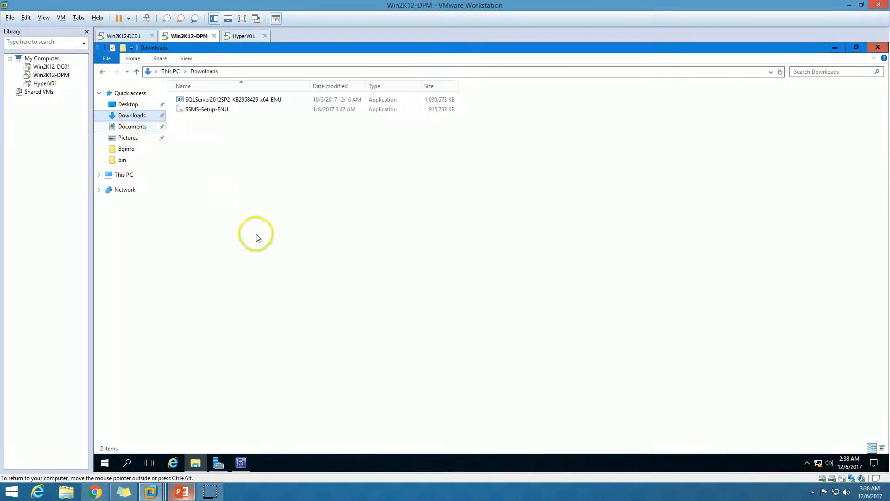
{"action": "left_click", "coordinate": [245, 100]}
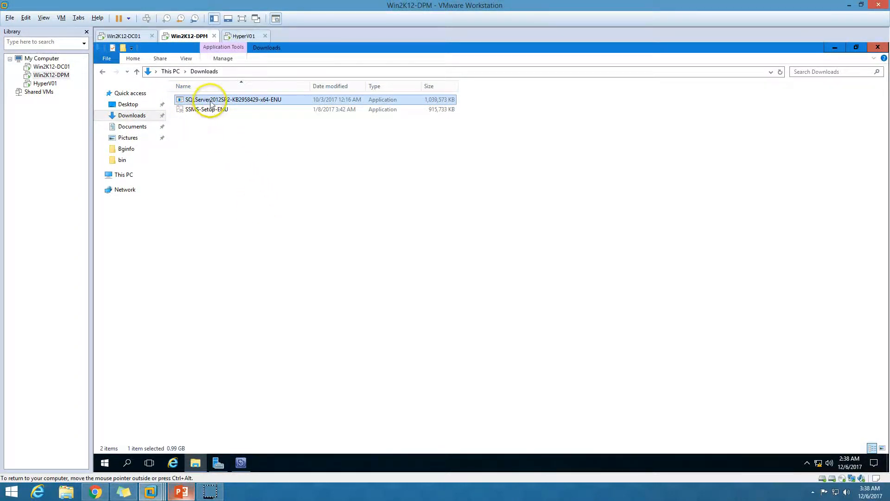
{"action": "double_click", "coordinate": [262, 103]}
{"action": "left_click", "coordinate": [878, 46]}
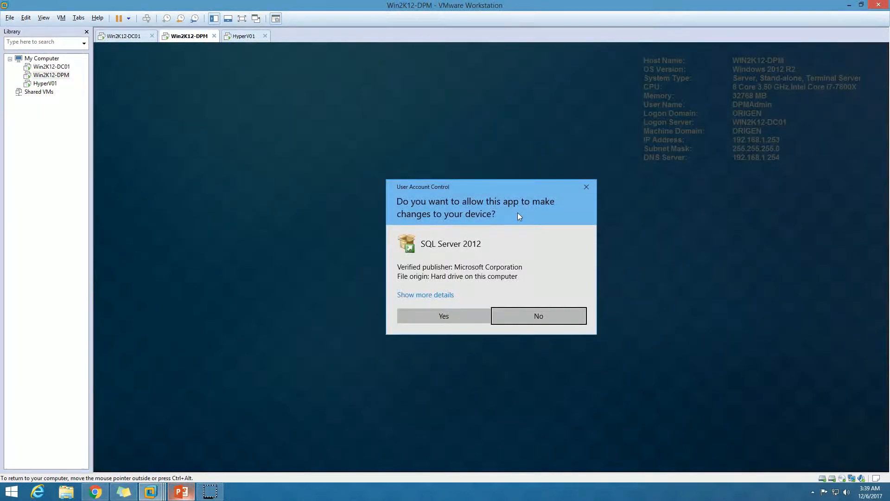
{"action": "left_click", "coordinate": [463, 316]}
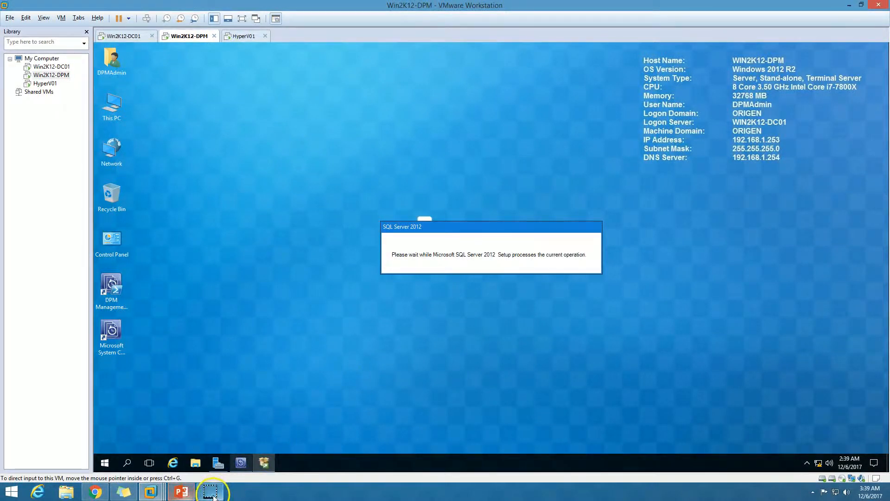
Close the DPM Administrator Console and return to the SQL Server 2012 setup.
{"action": "left_click", "coordinate": [245, 462]}
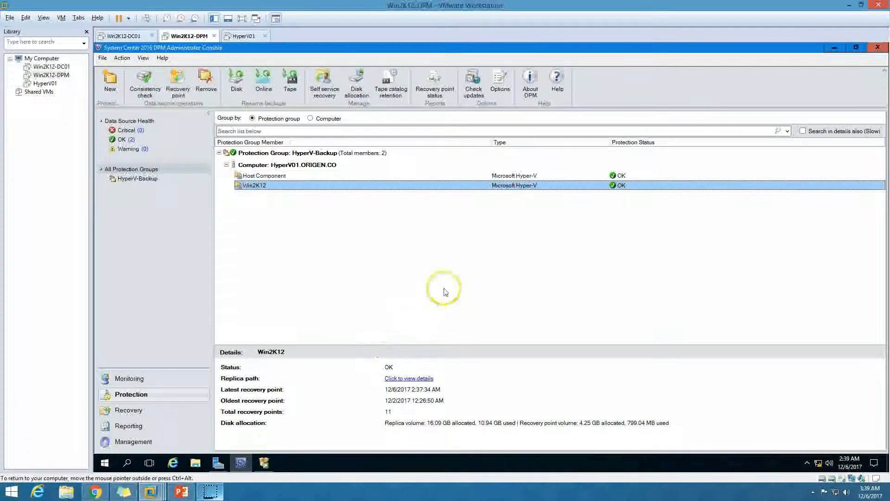
{"action": "left_click", "coordinate": [882, 50]}
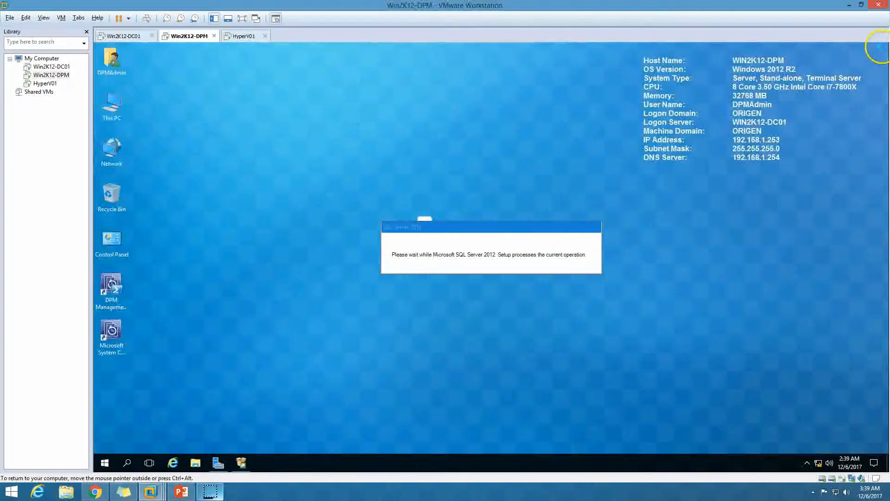
{"action": "left_click", "coordinate": [478, 266]}
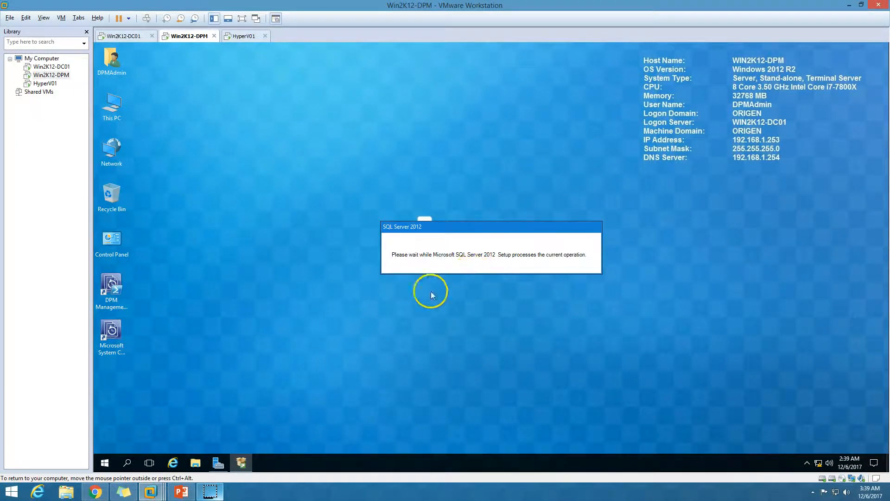
Show the rule check details in the SQL Server 2012 Service Pack 2 wizard and accept the license terms.
{"action": "left_click", "coordinate": [426, 207]}
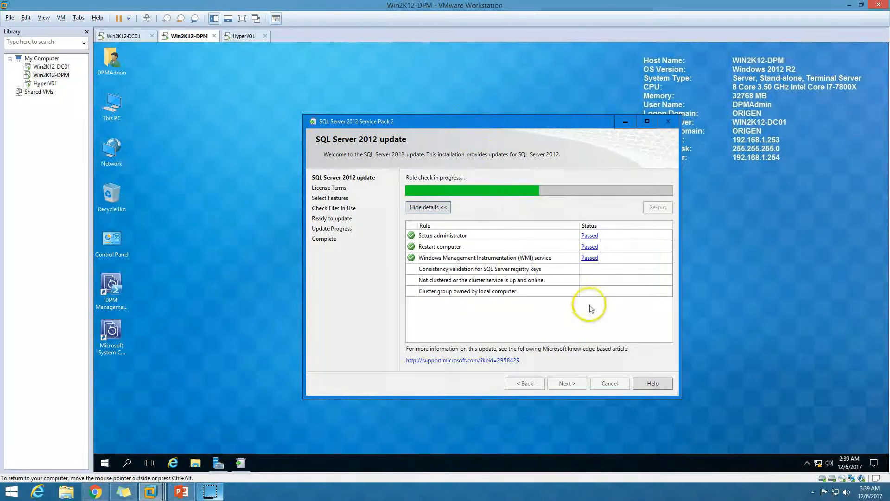
{"action": "left_click_drag", "start_coordinate": [470, 122], "coordinate": [388, 92]}
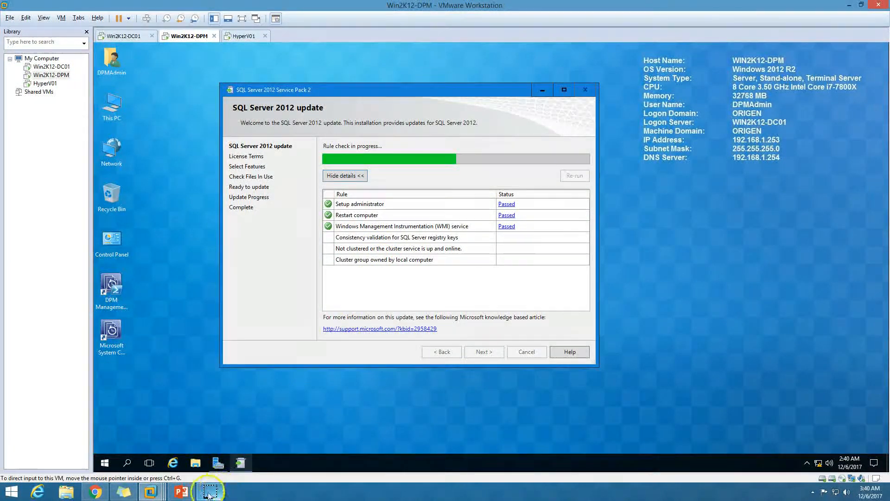
{"action": "left_click", "coordinate": [492, 352]}
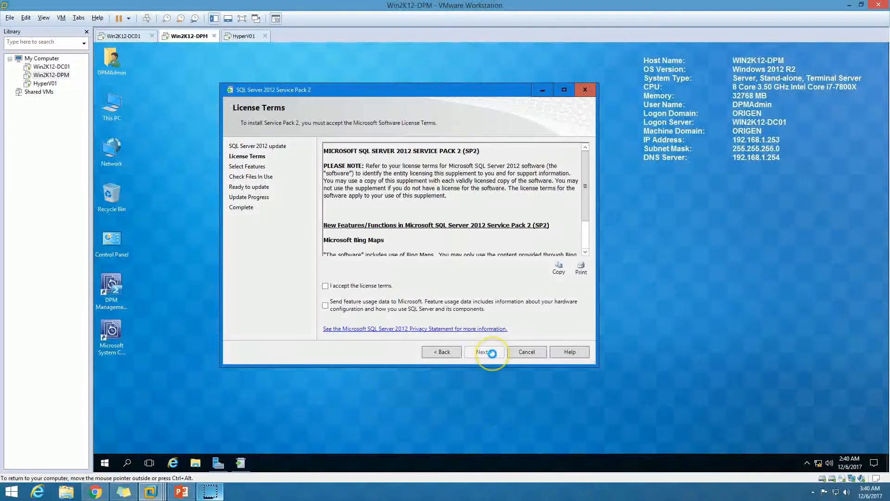
{"action": "left_click", "coordinate": [373, 288]}
{"action": "left_click", "coordinate": [487, 353]}
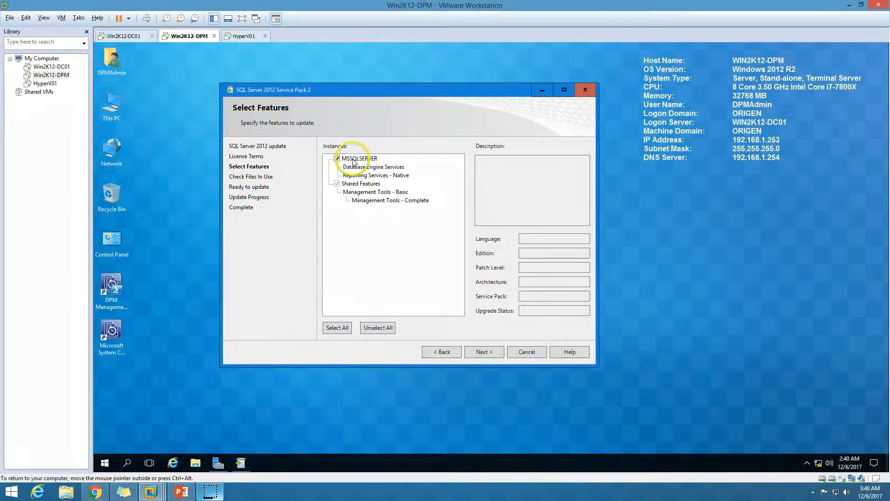
Check the patch level of the MSSQLSERVER instance and continue with it and the shared features selected for the update.
{"action": "left_click", "coordinate": [354, 159]}
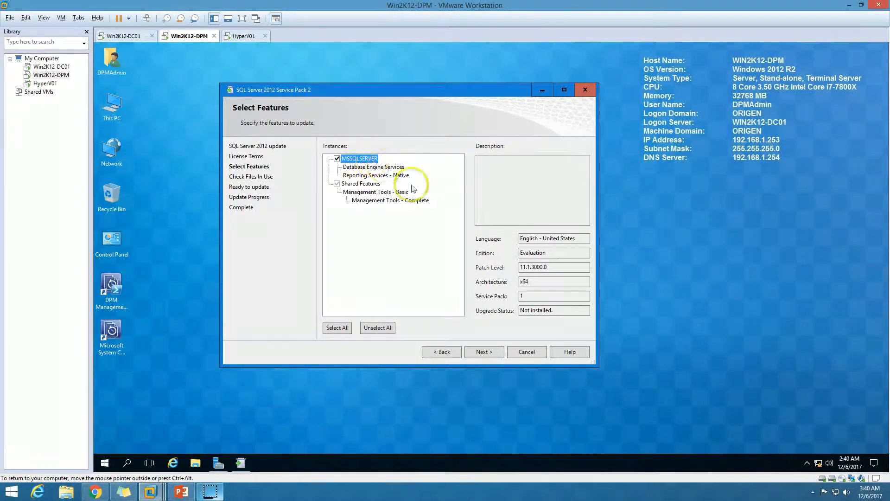
{"action": "left_click_drag", "start_coordinate": [562, 268], "coordinate": [498, 267]}
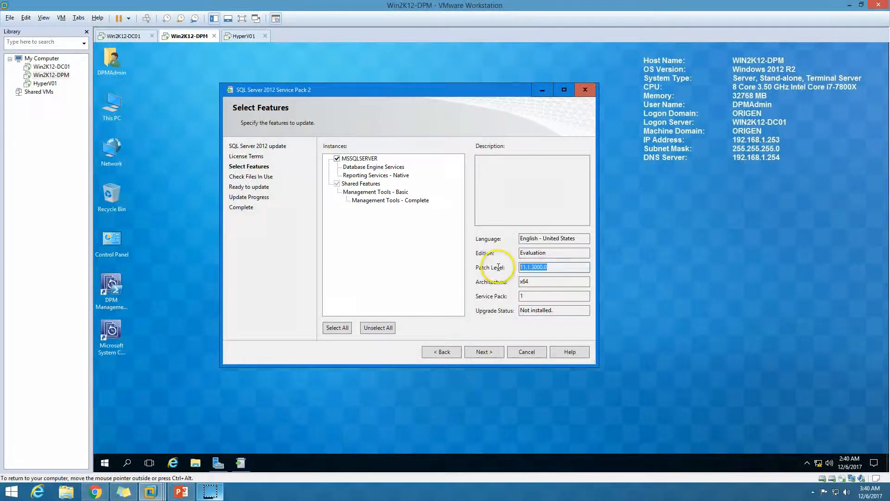
{"action": "left_click", "coordinate": [497, 354]}
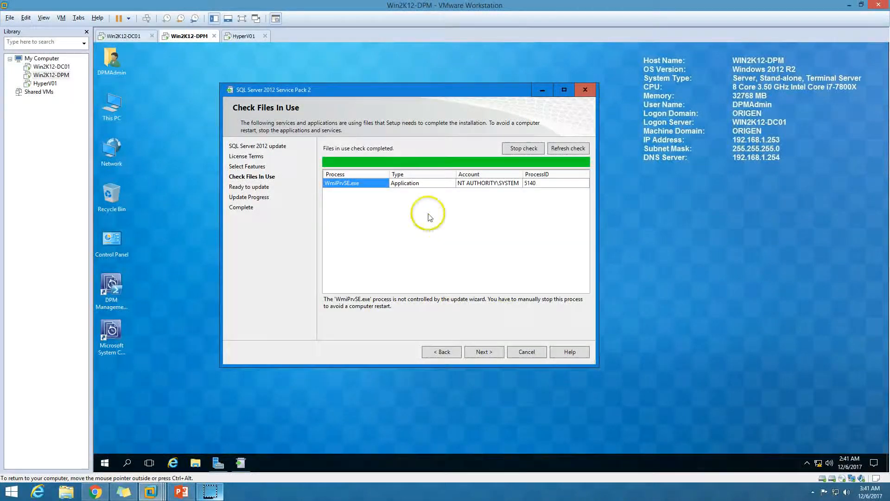
Continue past the files-in-use check, review the list of features to update and start the Service Pack 2 update.
{"action": "left_click", "coordinate": [490, 354]}
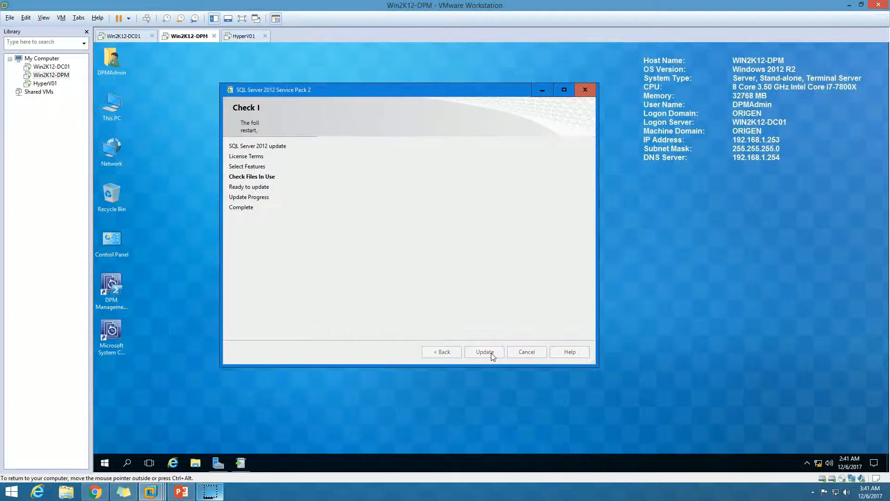
{"action": "left_click_drag", "start_coordinate": [586, 199], "coordinate": [579, 273]}
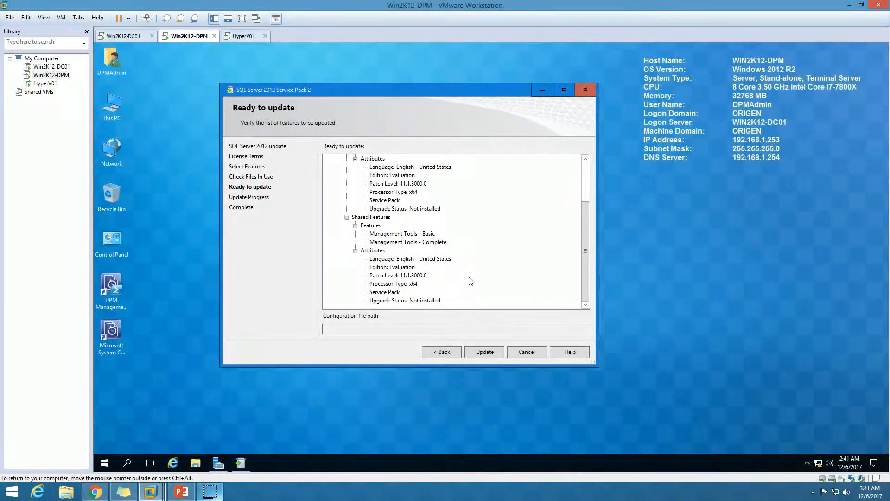
{"action": "left_click", "coordinate": [483, 351]}
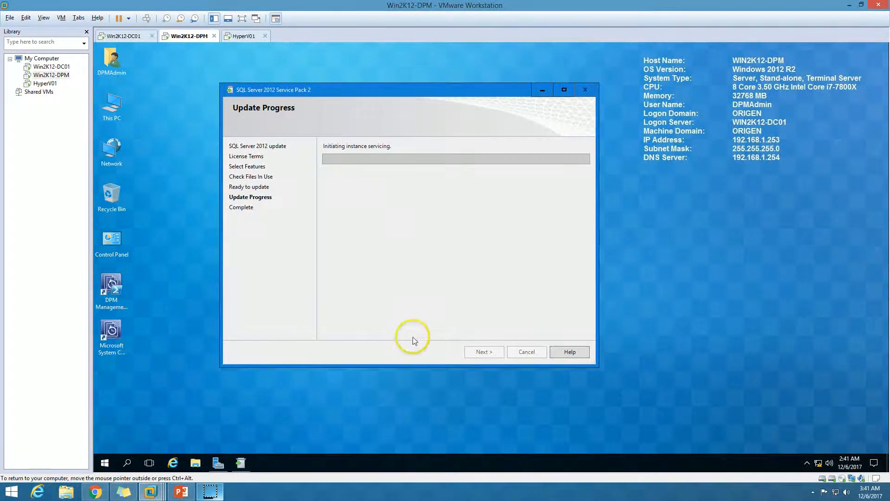
{"action": "left_click_drag", "start_coordinate": [357, 89], "coordinate": [409, 91]}
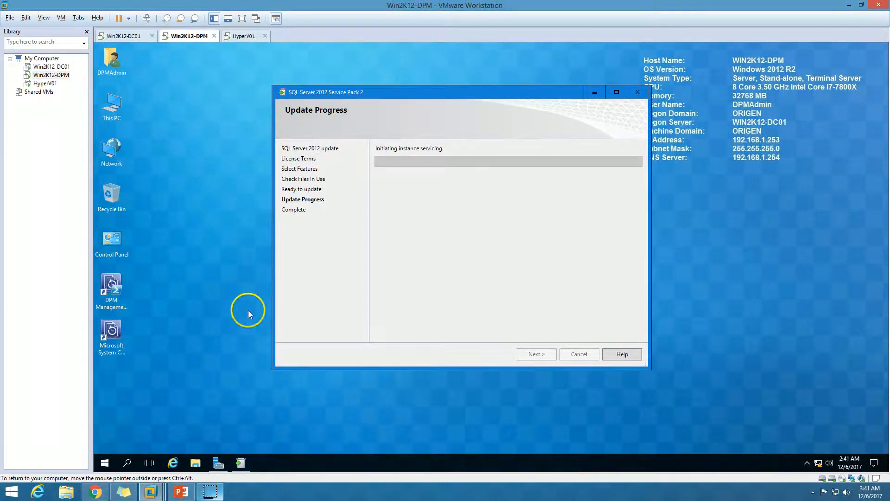
{"action": "left_click_drag", "start_coordinate": [446, 92], "coordinate": [422, 87]}
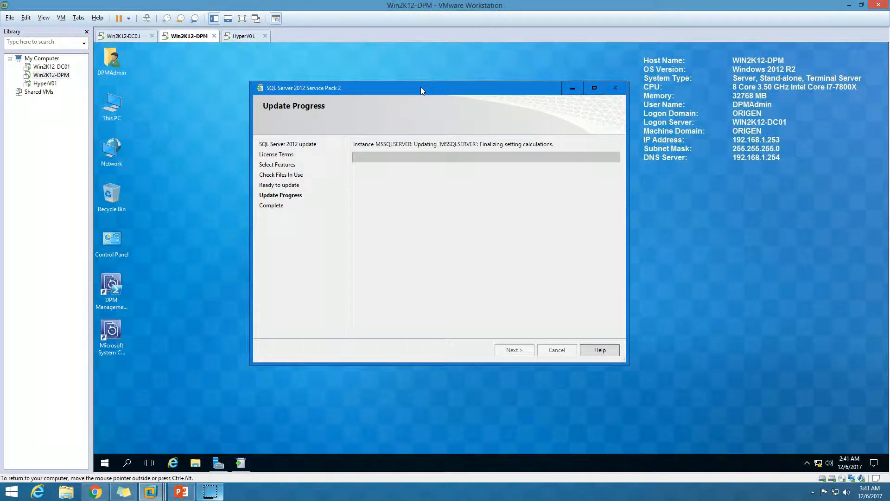
{"action": "left_click", "coordinate": [491, 228]}
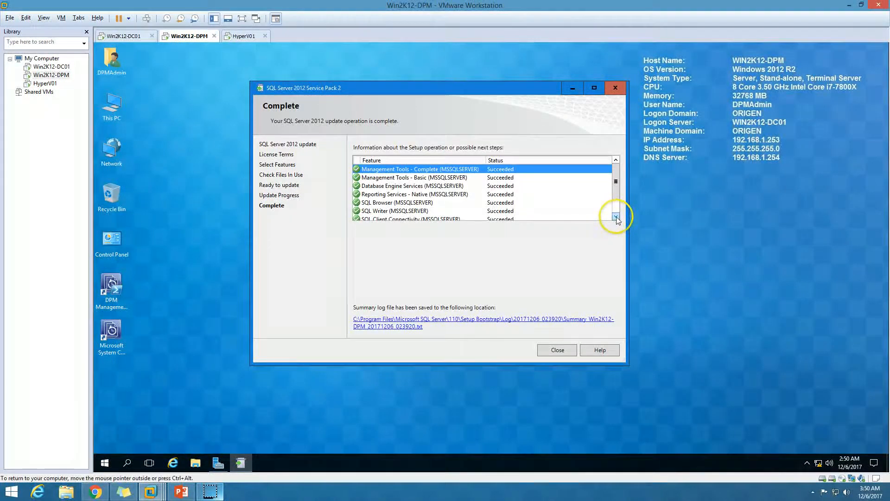
Review the update status of each SQL Server feature and close the completed Service Pack 2 wizard.
{"action": "left_click", "coordinate": [615, 216]}
{"action": "left_click", "coordinate": [615, 217]}
{"action": "left_click", "coordinate": [616, 216]}
{"action": "left_click_drag", "start_coordinate": [617, 198], "coordinate": [616, 179]}
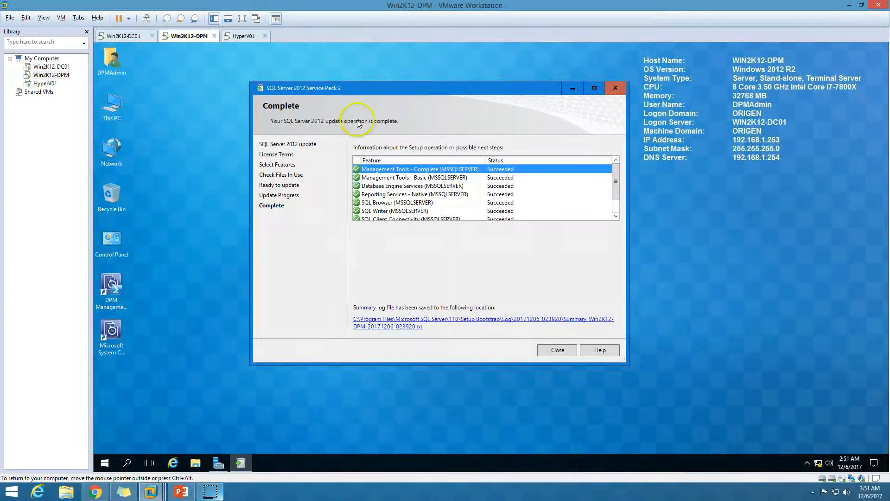
{"action": "left_click", "coordinate": [554, 349]}
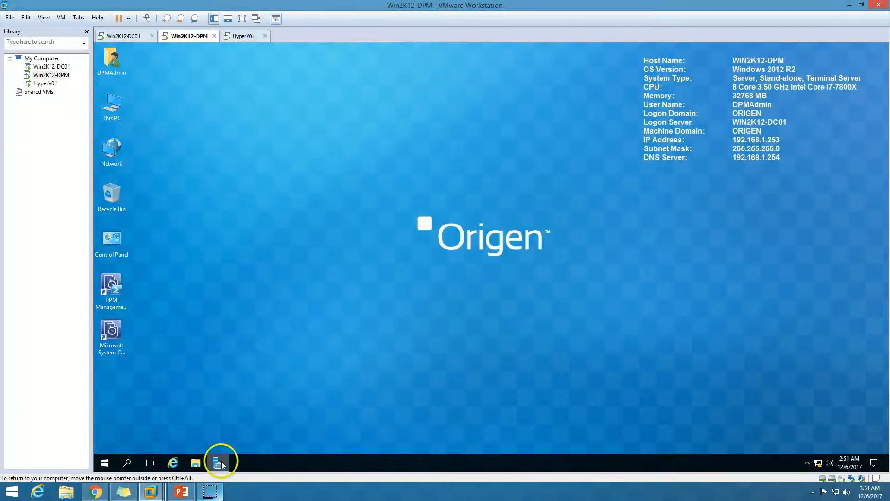
Restart the Win2K12-DPM server, giving Other (Unplanned) as the reason.
{"action": "left_click", "coordinate": [221, 460]}
{"action": "left_click", "coordinate": [105, 461]}
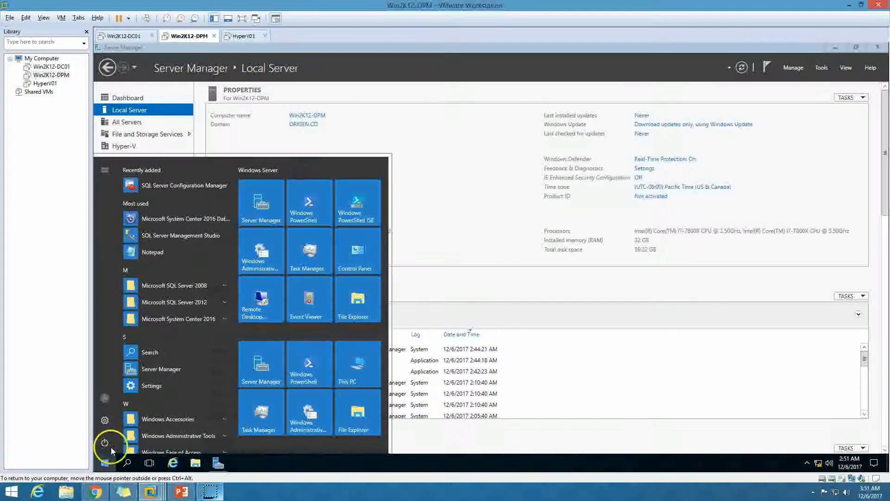
{"action": "left_click", "coordinate": [105, 442]}
{"action": "left_click", "coordinate": [130, 416]}
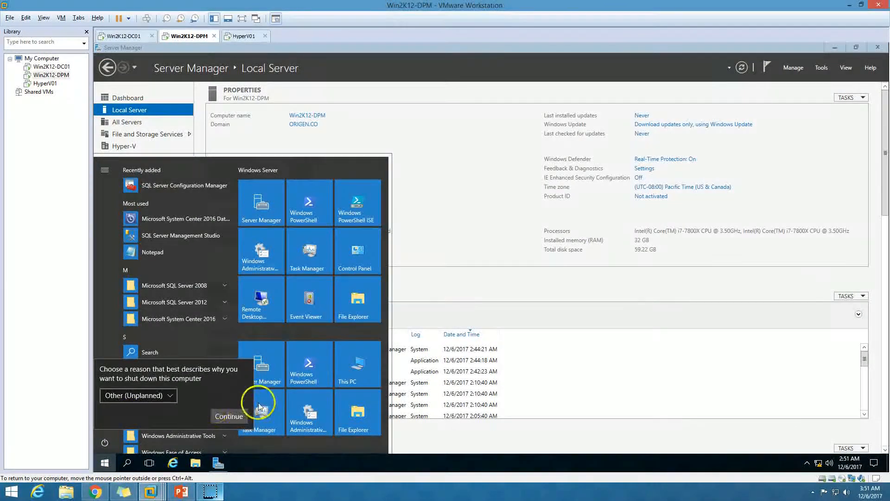
{"action": "left_click", "coordinate": [229, 415]}
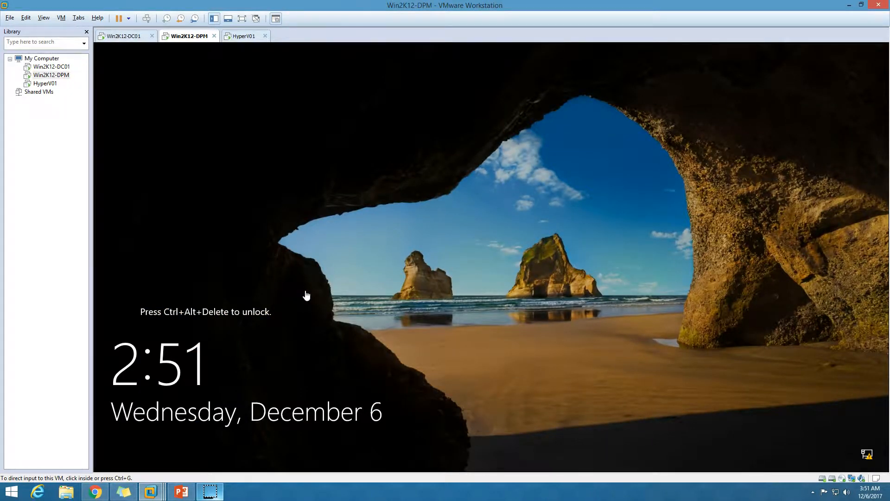
Unlock the Win2K12-DPM virtual machine and sign in by entering the account password.
{"action": "left_click", "coordinate": [146, 18]}
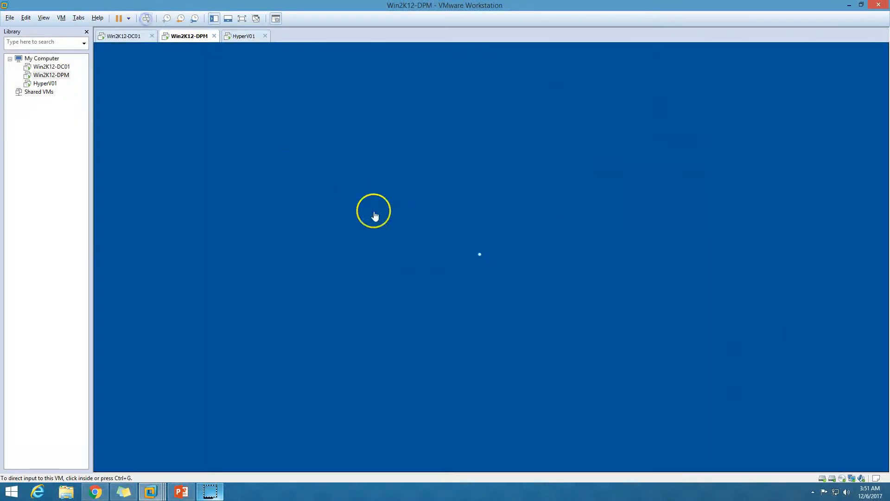
{"action": "type", "text": "••"}
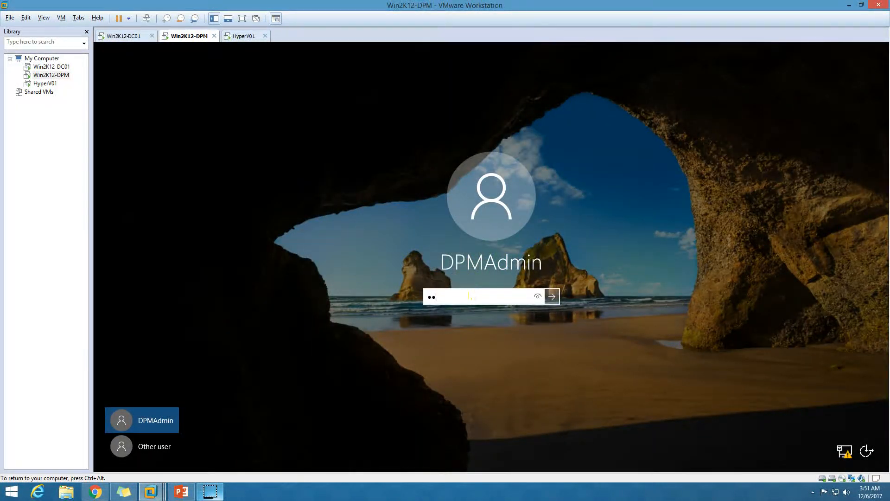
{"action": "type", "text": "••••••"}
{"action": "key", "text": "Return"}
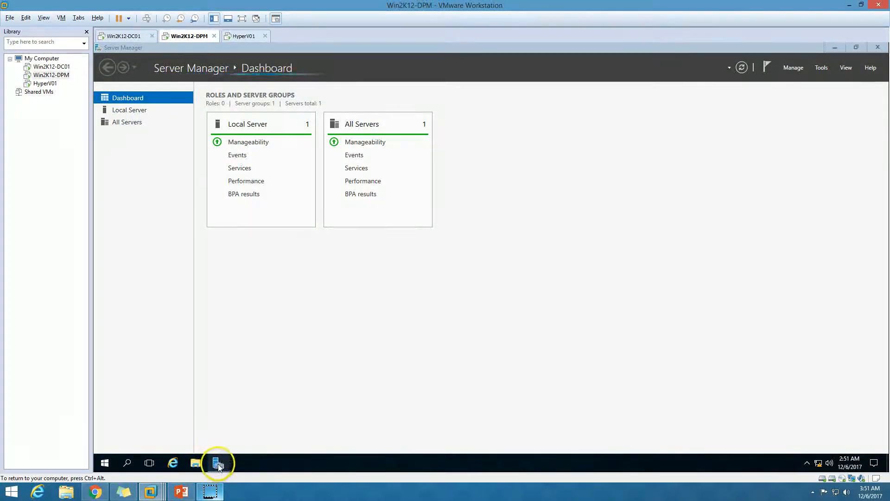
Launch SQL Server 2016 setup from DVD drive Z: in This PC, approve the elevation request and clear the desktop of other windows.
{"action": "left_click", "coordinate": [218, 463]}
{"action": "left_click", "coordinate": [834, 49]}
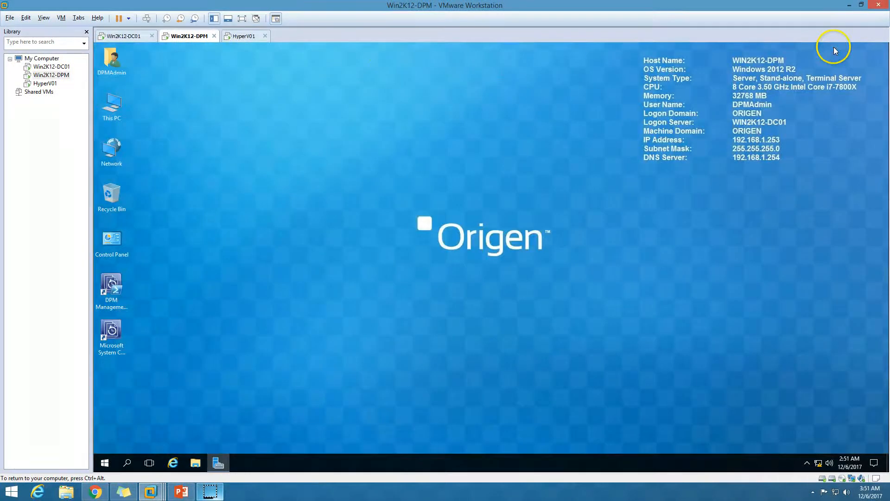
{"action": "double_click", "coordinate": [115, 112]}
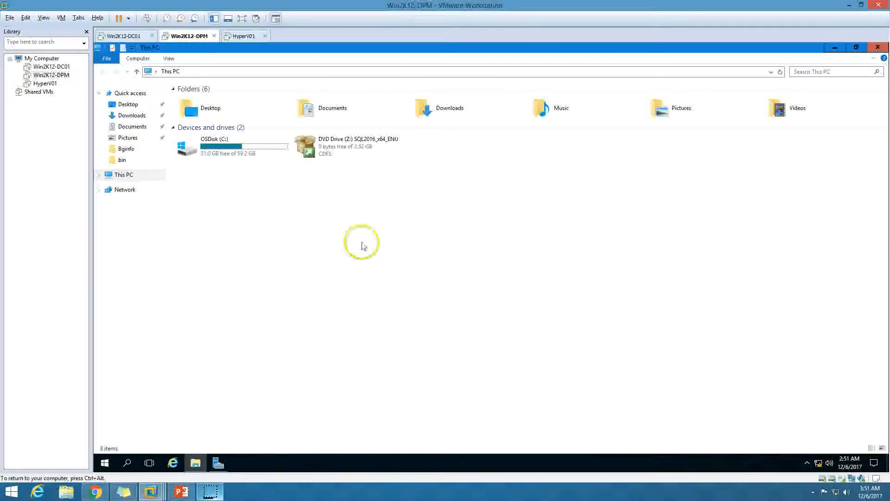
{"action": "left_click", "coordinate": [341, 150]}
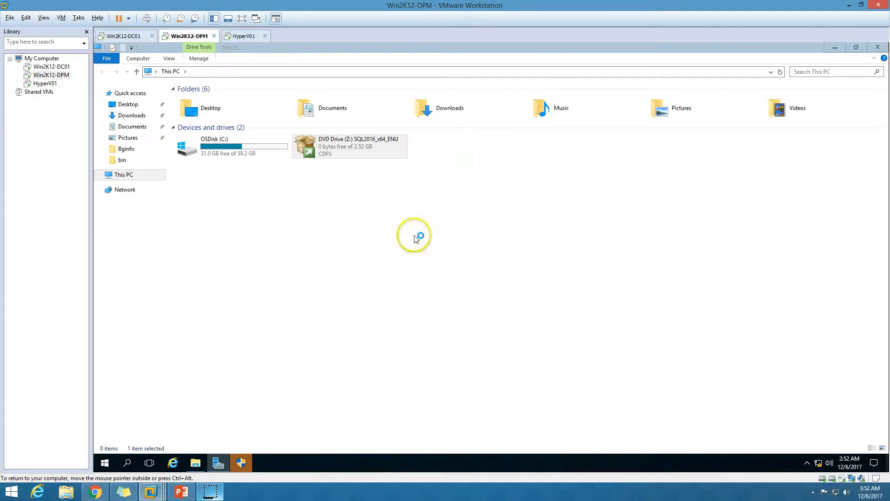
{"action": "left_click", "coordinate": [239, 463]}
{"action": "left_click", "coordinate": [471, 313]}
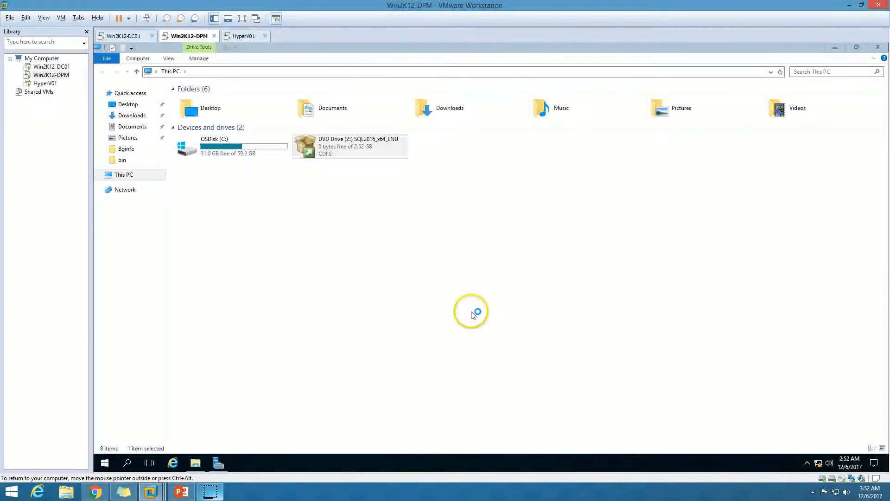
{"action": "left_click", "coordinate": [835, 46]}
{"action": "right_click", "coordinate": [260, 194]}
{"action": "left_click", "coordinate": [352, 230]}
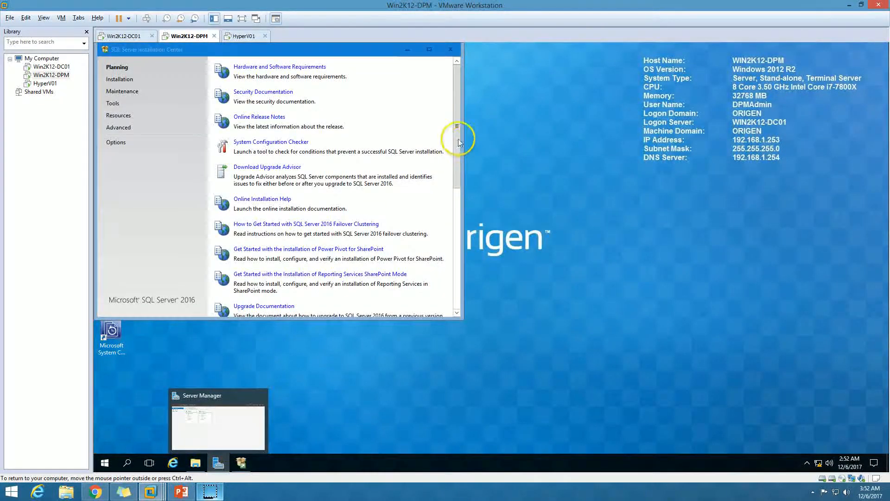
Start the upgrade from a previous version of SQL Server in the Installation Center and move the Installation Center out of the way.
{"action": "left_click", "coordinate": [119, 80]}
{"action": "left_click_drag", "start_coordinate": [274, 51], "coordinate": [334, 55]}
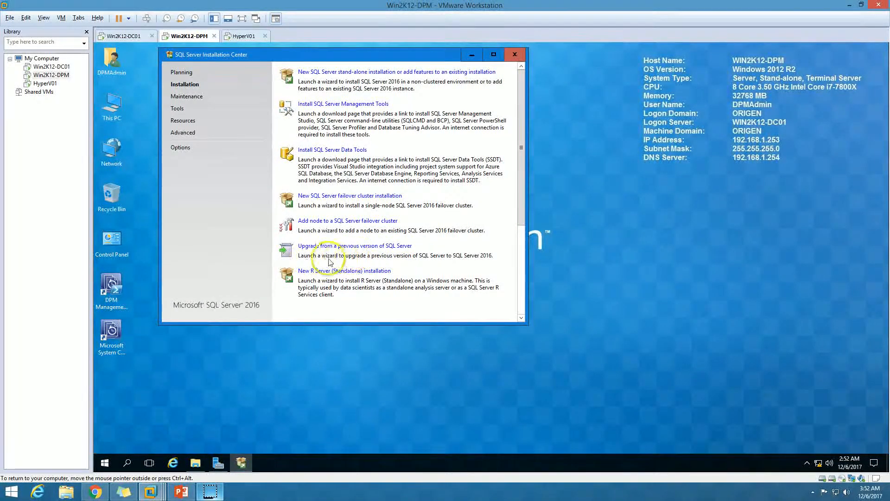
{"action": "left_click", "coordinate": [379, 250]}
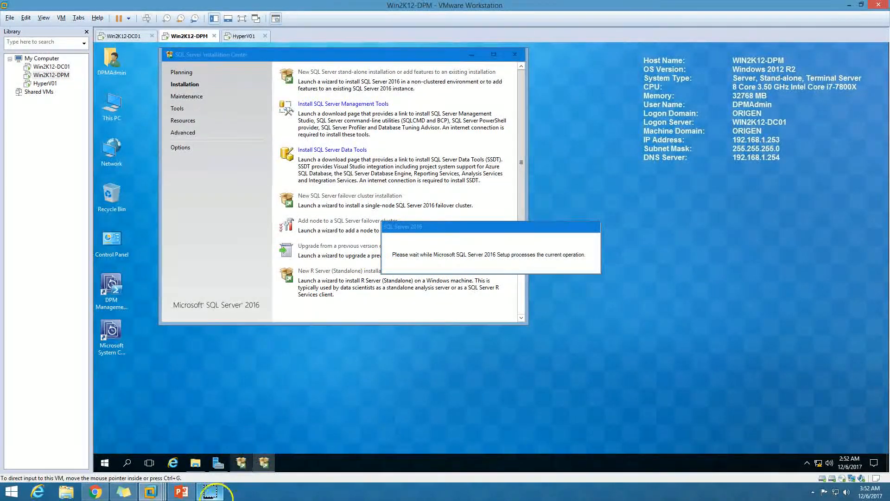
{"action": "left_click", "coordinate": [472, 53]}
{"action": "left_click_drag", "start_coordinate": [448, 229], "coordinate": [447, 221]}
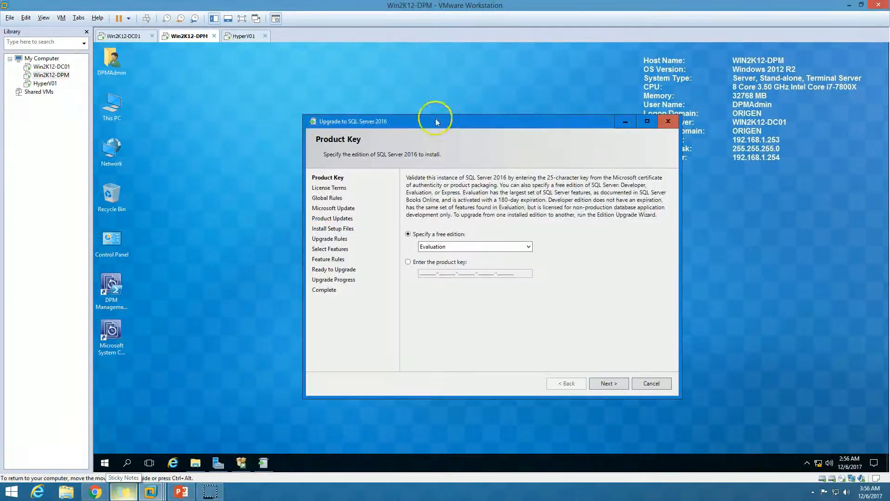
{"action": "left_click_drag", "start_coordinate": [433, 114], "coordinate": [397, 94]}
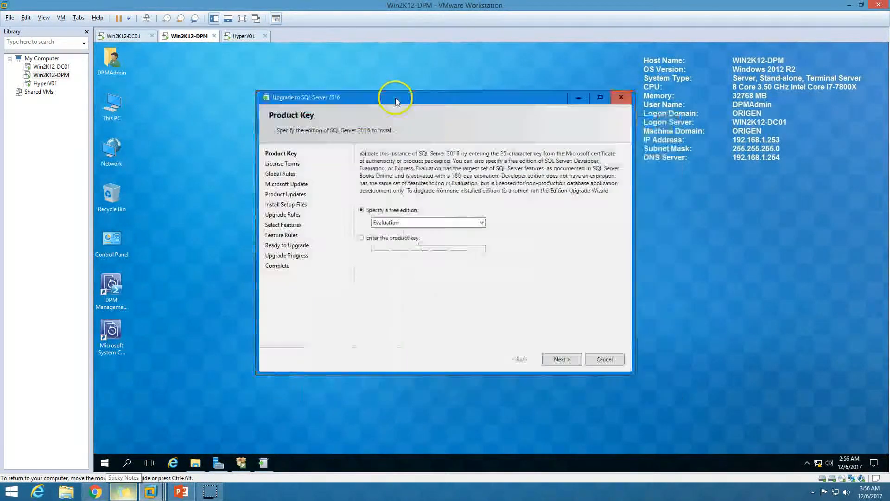
Specify the free Evaluation edition instead of a product key for the SQL Server 2016 upgrade and continue to the license terms.
{"action": "left_click", "coordinate": [406, 226]}
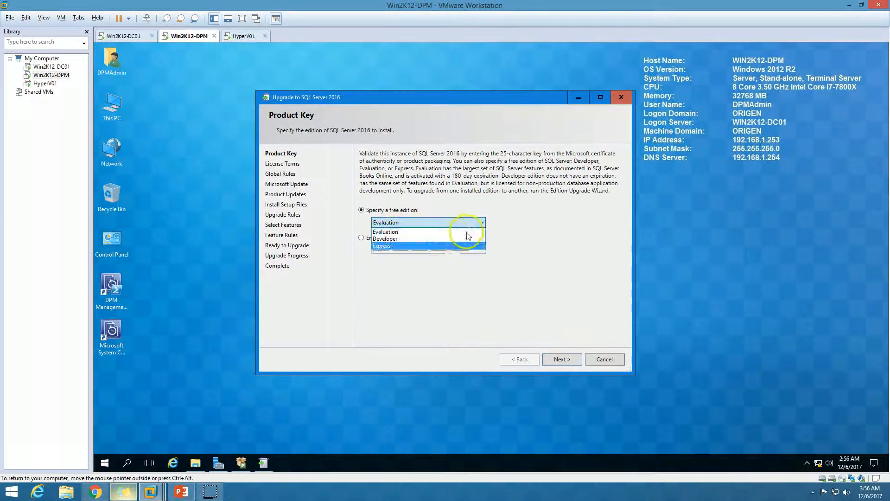
{"action": "left_click", "coordinate": [421, 231]}
{"action": "left_click", "coordinate": [382, 240]}
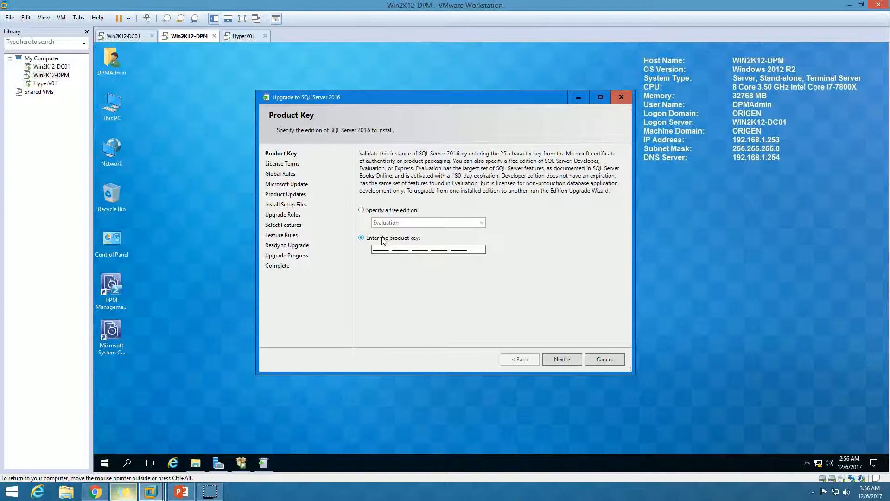
{"action": "left_click", "coordinate": [385, 210]}
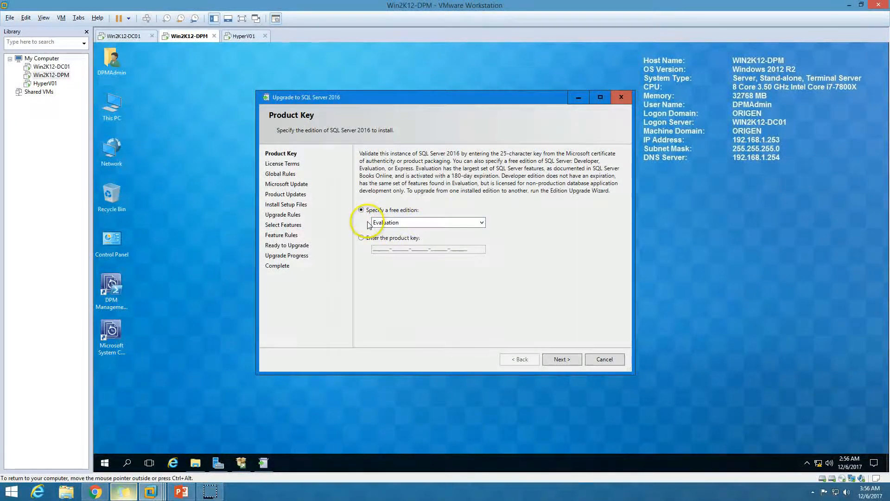
{"action": "left_click", "coordinate": [566, 361]}
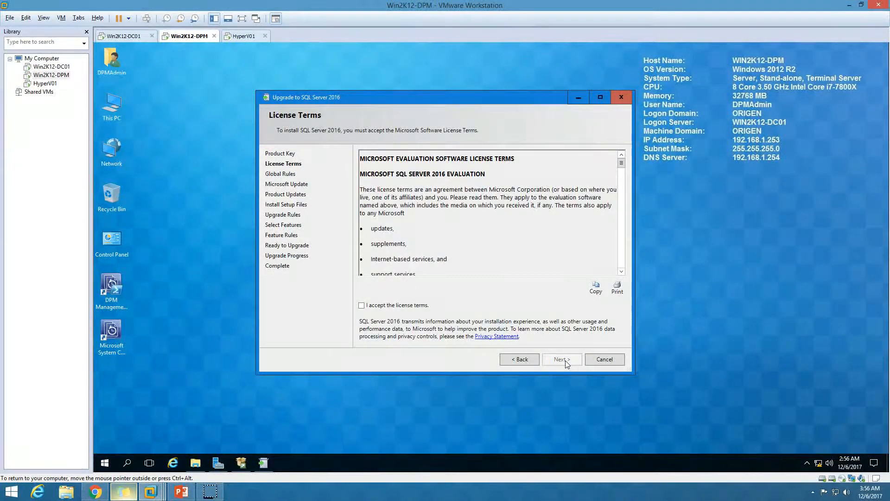
Accept the SQL Server 2016 license terms and continue past the global rules and product update checks.
{"action": "left_click", "coordinate": [401, 306]}
{"action": "left_click", "coordinate": [565, 360]}
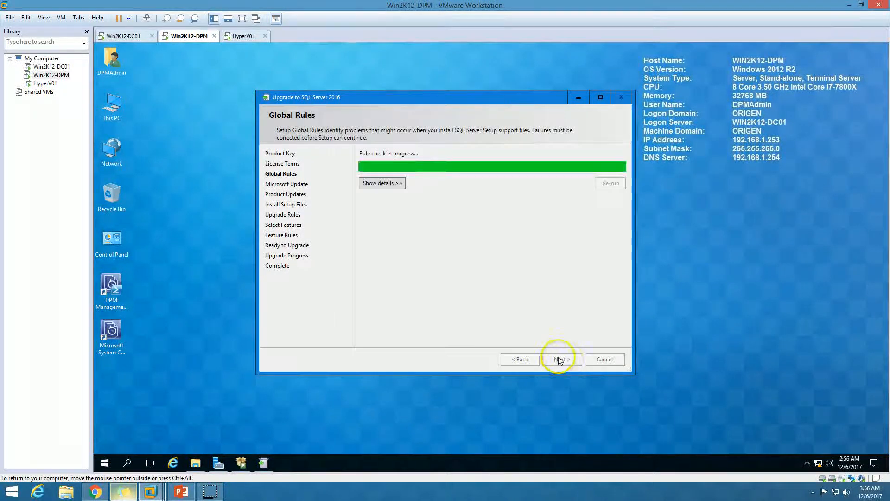
{"action": "left_click", "coordinate": [571, 362]}
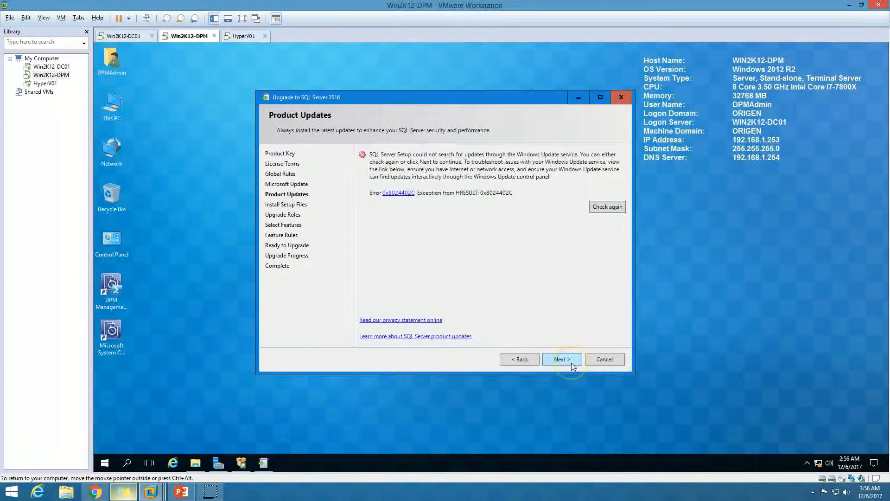
{"action": "left_click", "coordinate": [571, 363]}
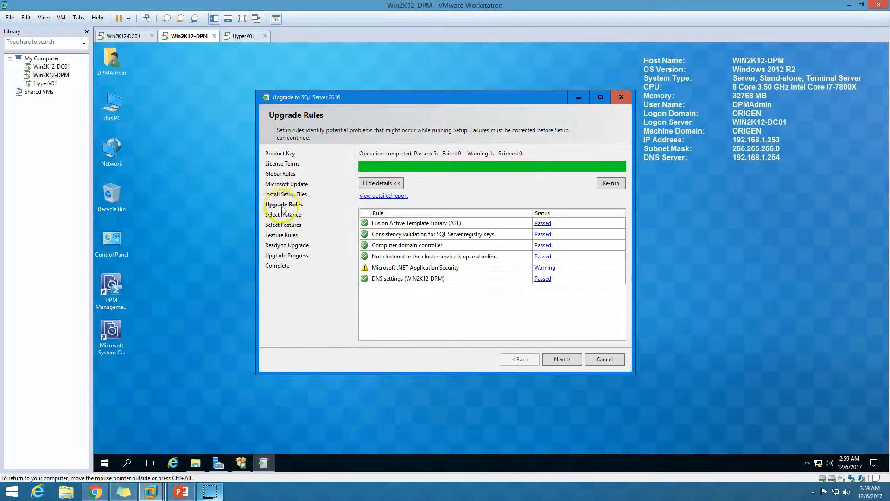
Continue past the upgrade rules and keep MSSQLSERVER as the instance to upgrade.
{"action": "left_click", "coordinate": [559, 360]}
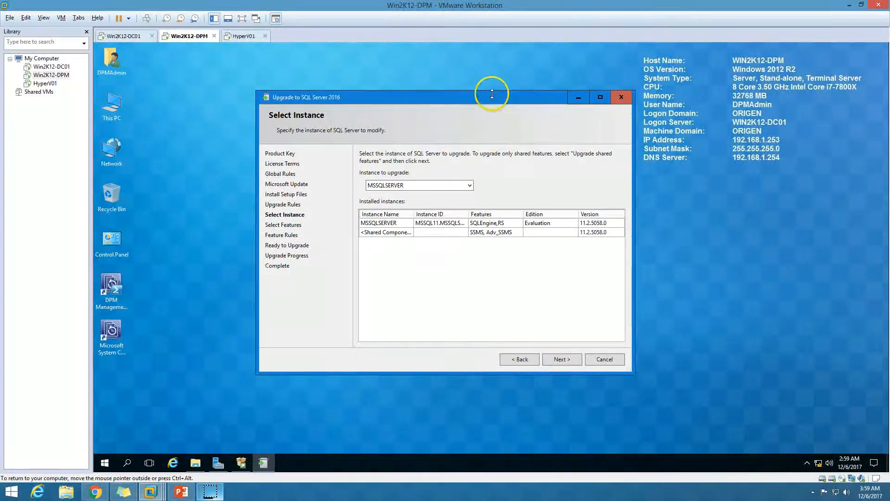
{"action": "left_click_drag", "start_coordinate": [427, 99], "coordinate": [353, 99]}
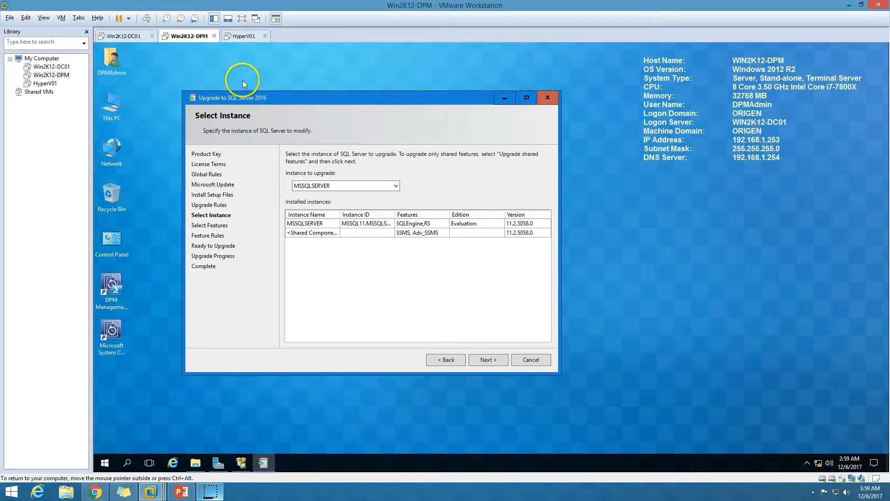
{"action": "left_click", "coordinate": [494, 362]}
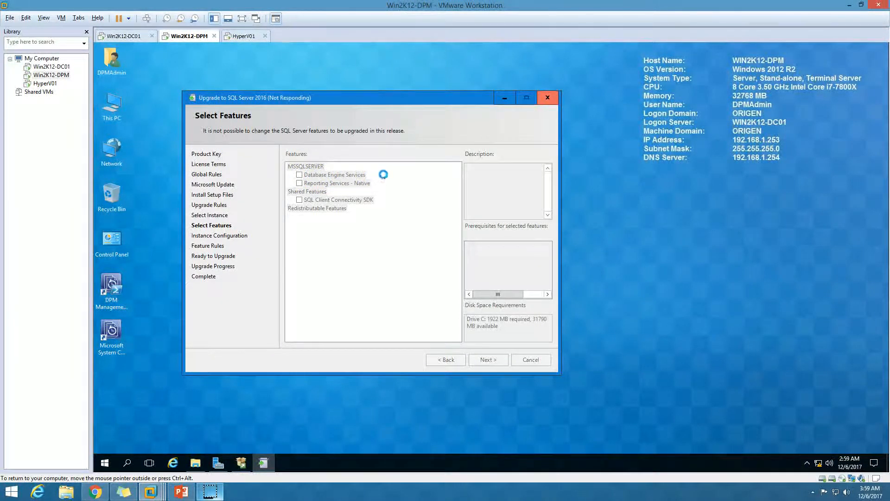
Look through the installed Microsoft SQL Server 2012 programs for SQL Server Management Studio and return to the upgrade wizard.
{"action": "left_click", "coordinate": [104, 462]}
{"action": "left_click", "coordinate": [207, 305]}
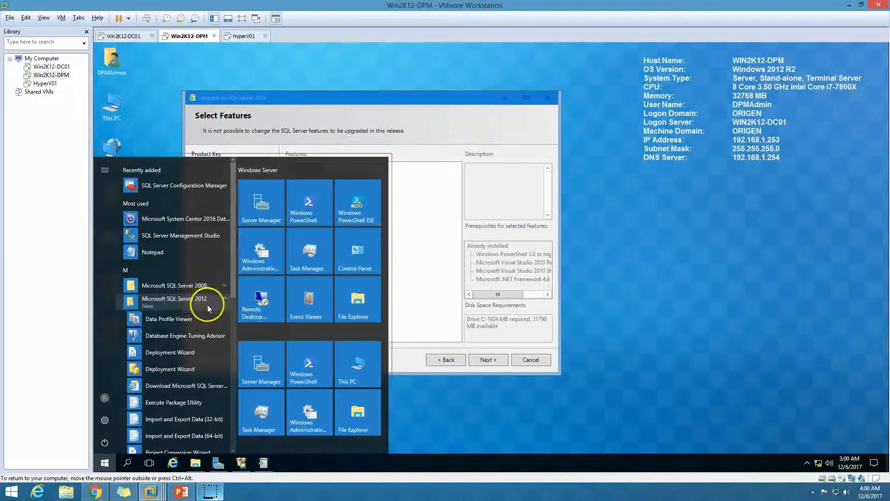
{"action": "scroll", "coordinate": [207, 305], "scroll_direction": "down", "scroll_amount": 5}
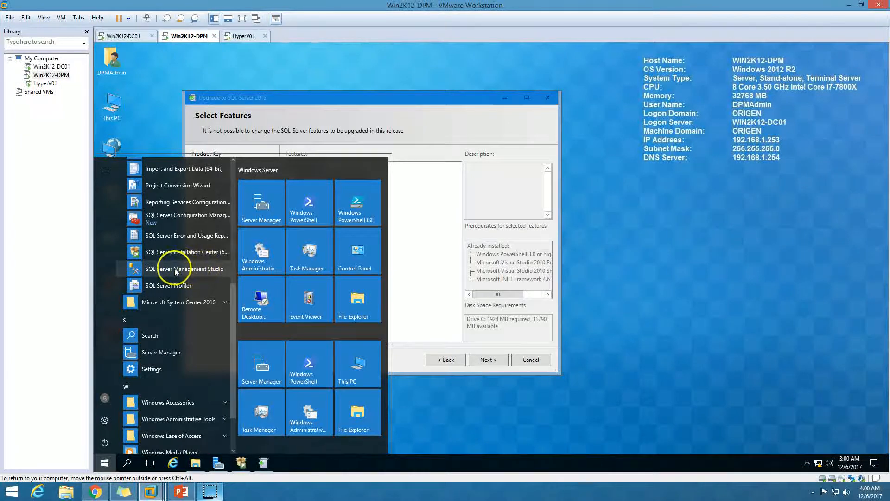
{"action": "left_click", "coordinate": [360, 99]}
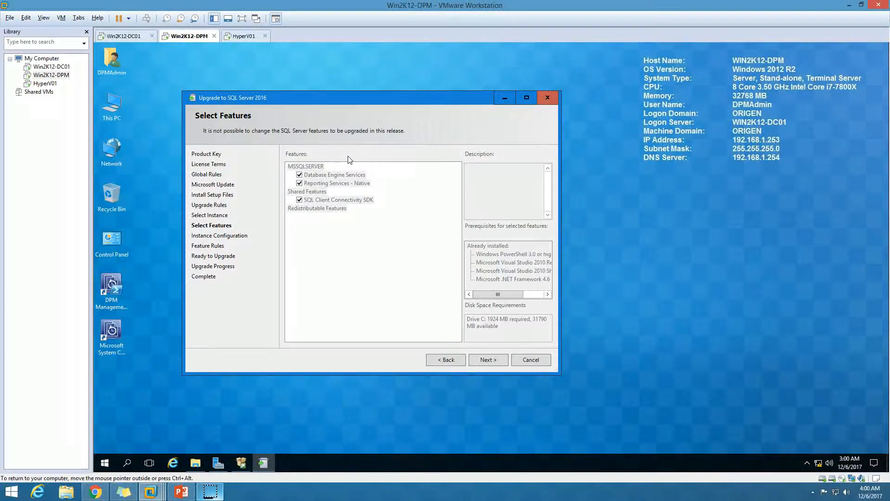
Continue with the listed features and keep MSSQLSERVER as both the instance name and the instance ID.
{"action": "left_click", "coordinate": [494, 361]}
{"action": "left_click_drag", "start_coordinate": [390, 102], "coordinate": [428, 99]}
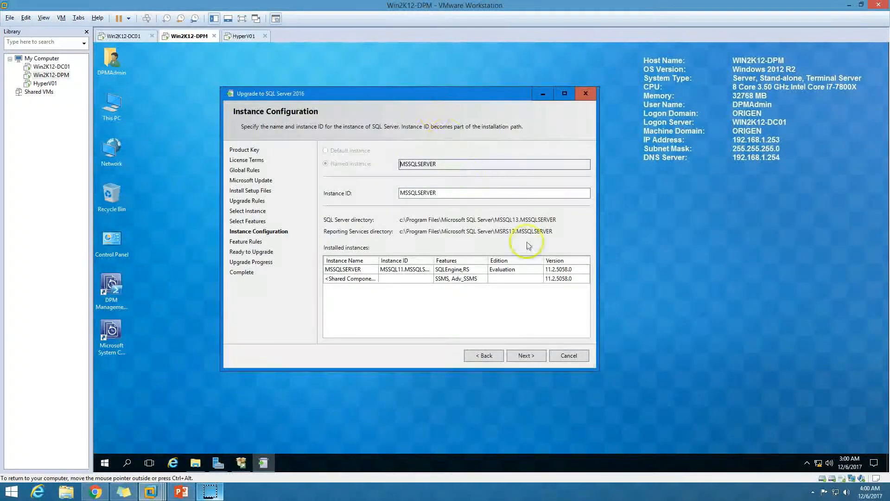
{"action": "double_click", "coordinate": [457, 193]}
{"action": "double_click", "coordinate": [452, 166]}
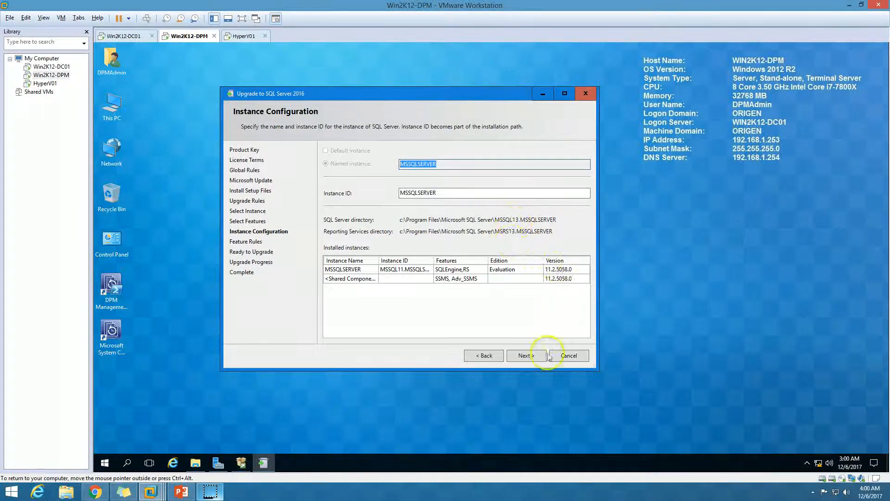
{"action": "left_click", "coordinate": [530, 357]}
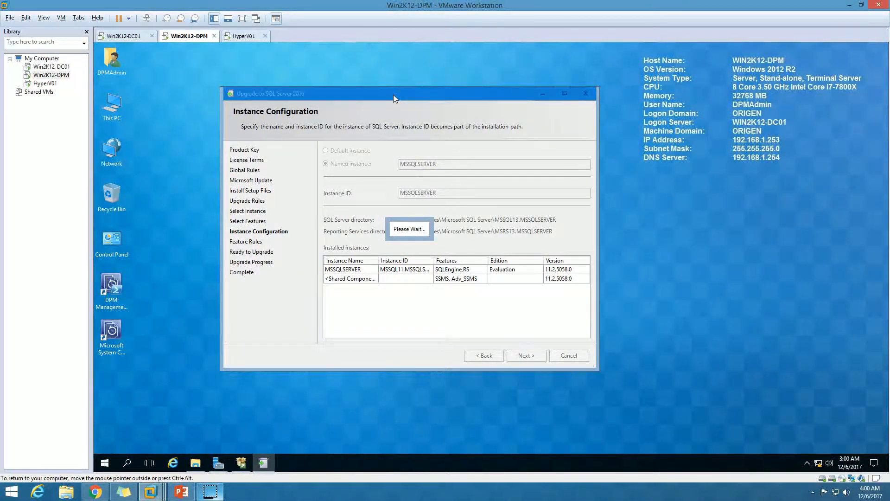
Check the feature rule details and the Ready to Upgrade summary, and start the SQL Server 2016 upgrade.
{"action": "left_click", "coordinate": [358, 182]}
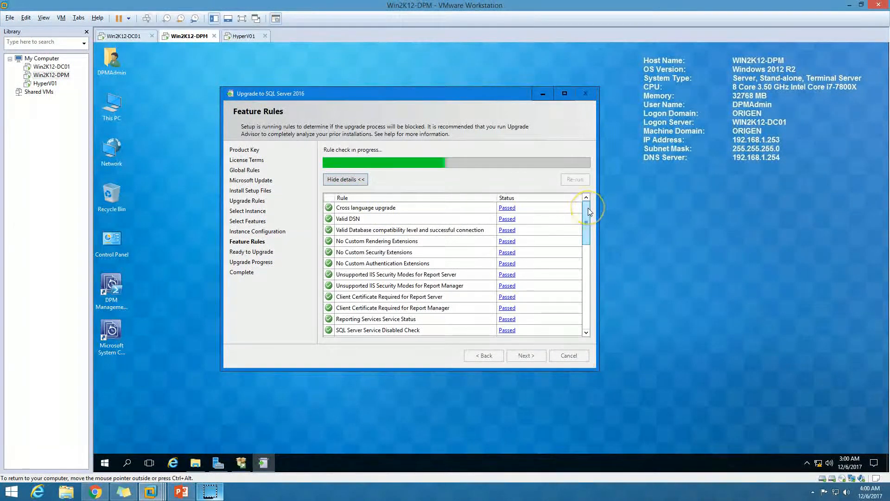
{"action": "left_click_drag", "start_coordinate": [588, 212], "coordinate": [592, 242]}
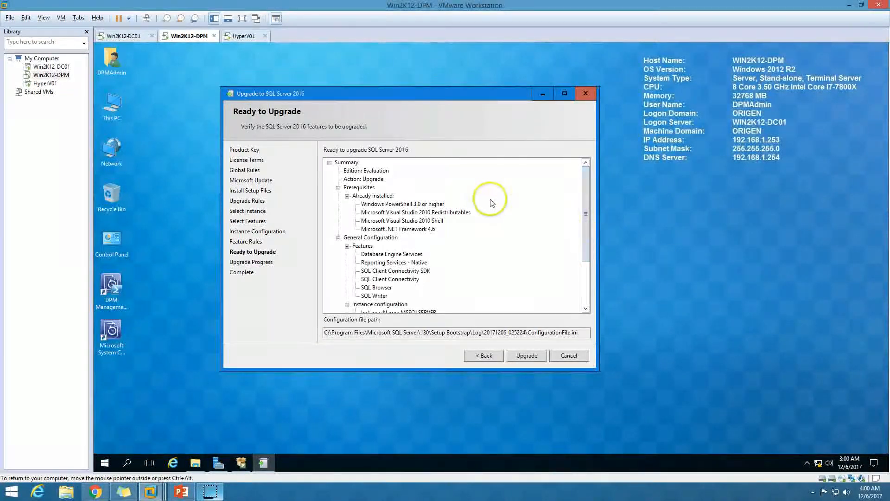
{"action": "left_click_drag", "start_coordinate": [586, 222], "coordinate": [587, 278]}
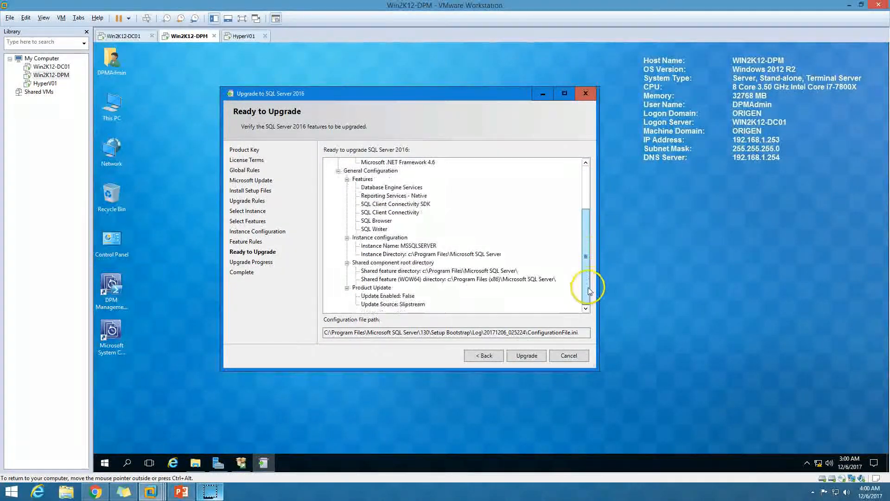
{"action": "left_click", "coordinate": [532, 356]}
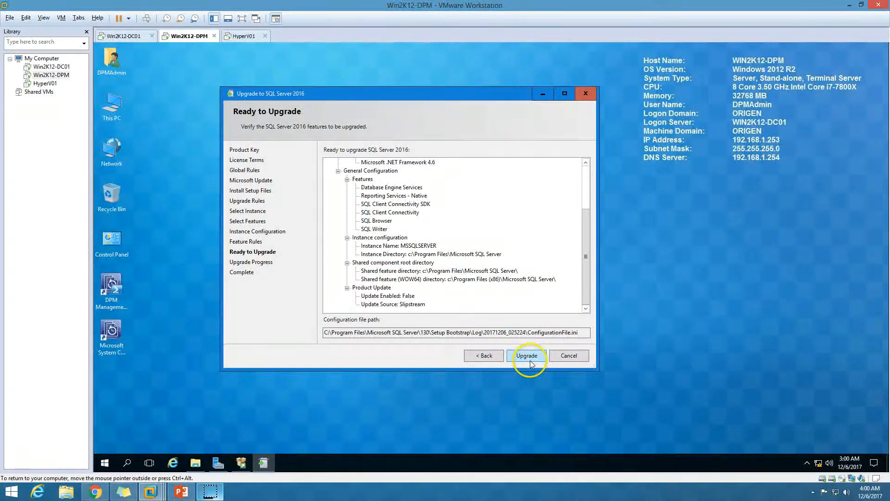
Start the SQL Server 2016 upgrade from the Ready to Upgrade summary.
{"action": "left_click_drag", "start_coordinate": [421, 97], "coordinate": [452, 85]}
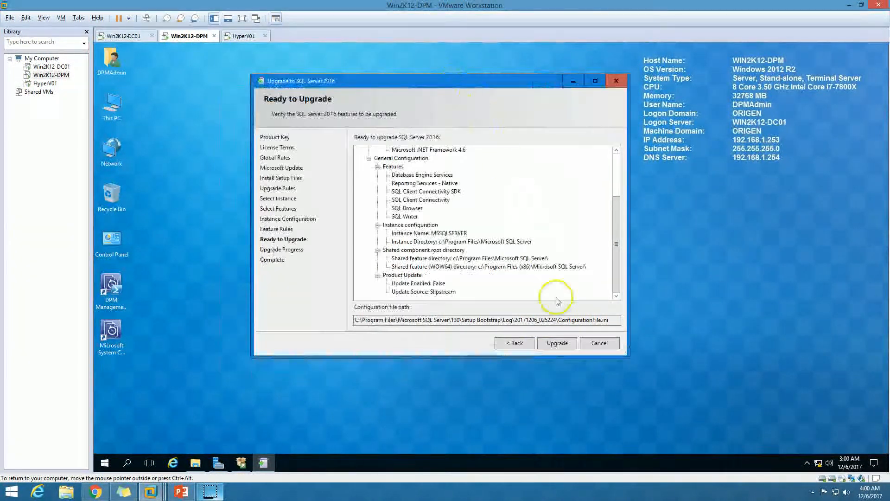
{"action": "left_click", "coordinate": [558, 346]}
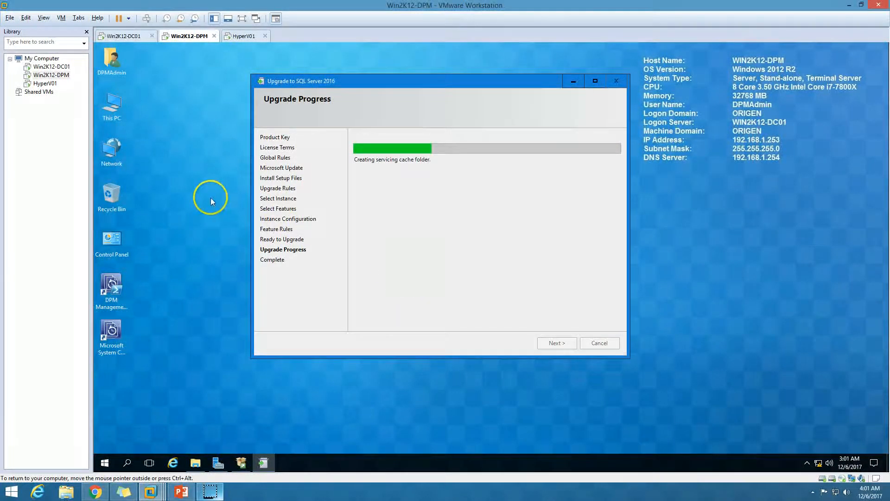
Open the SQL Server Management Tools download page from the Installation Center and close the browser again.
{"action": "left_click", "coordinate": [241, 463]}
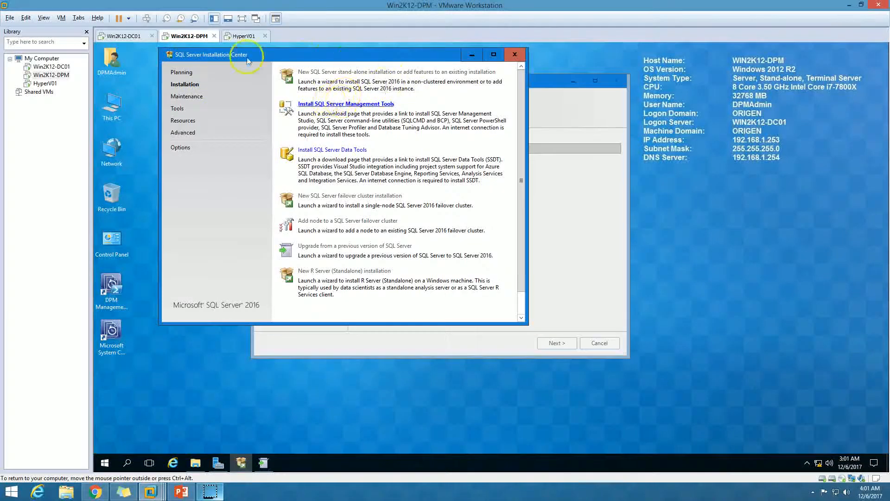
{"action": "left_click", "coordinate": [339, 104]}
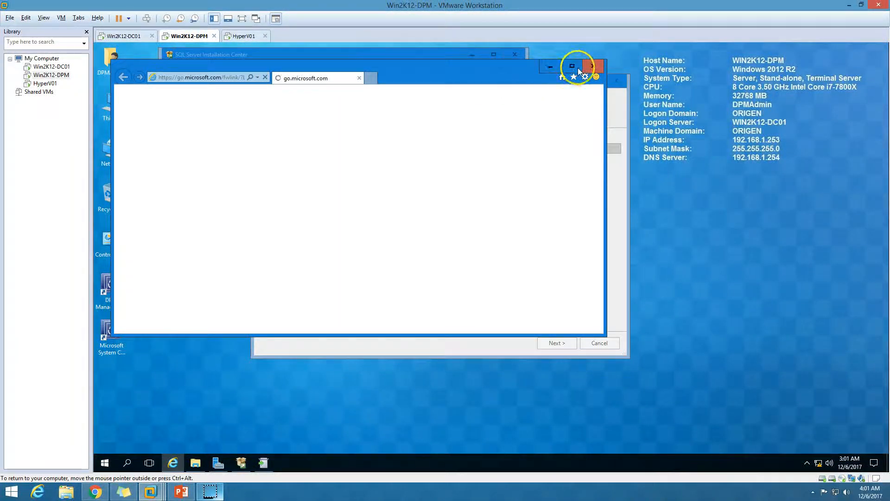
{"action": "left_click", "coordinate": [594, 66]}
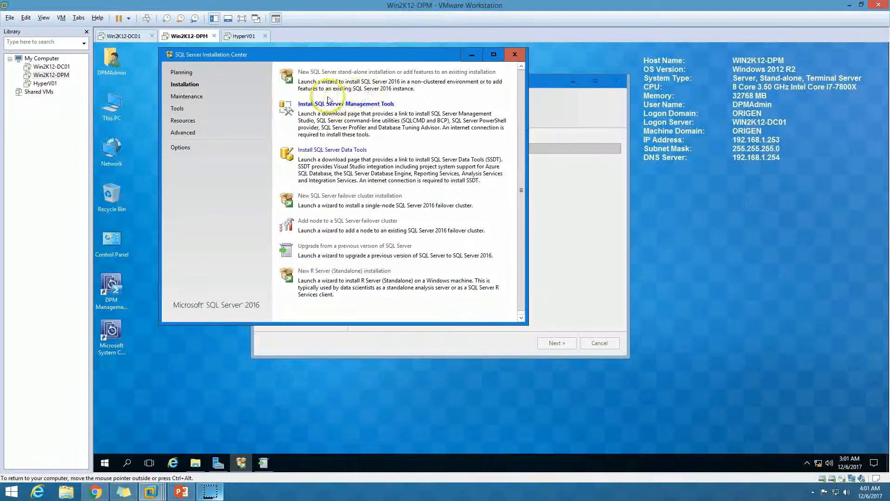
Check the Downloads folder for the SSMS-Setup-ENU installer, and return to the upgrade progress window.
{"action": "double_click", "coordinate": [107, 64]}
{"action": "left_click", "coordinate": [139, 115]}
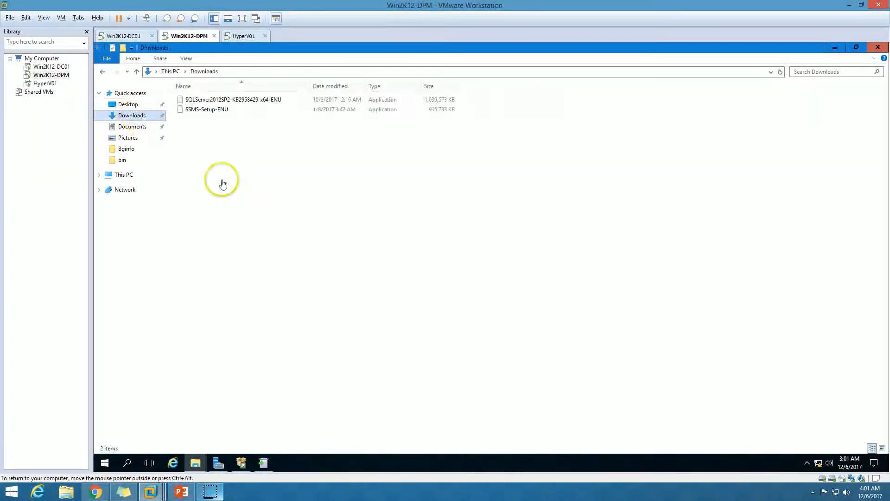
{"action": "left_click", "coordinate": [217, 111]}
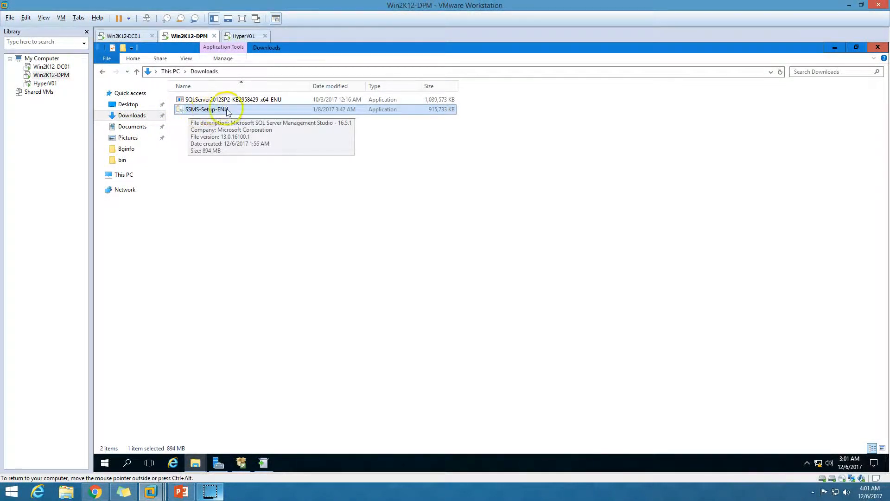
{"action": "left_click", "coordinate": [876, 49]}
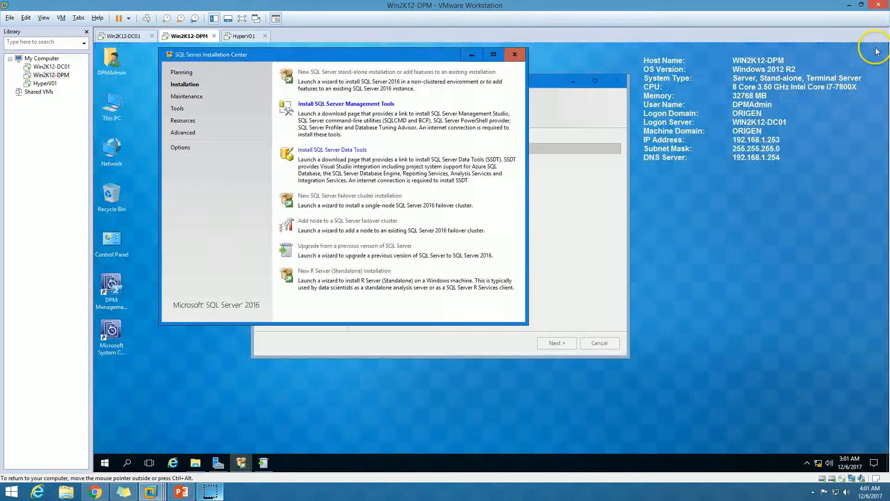
{"action": "left_click", "coordinate": [472, 54]}
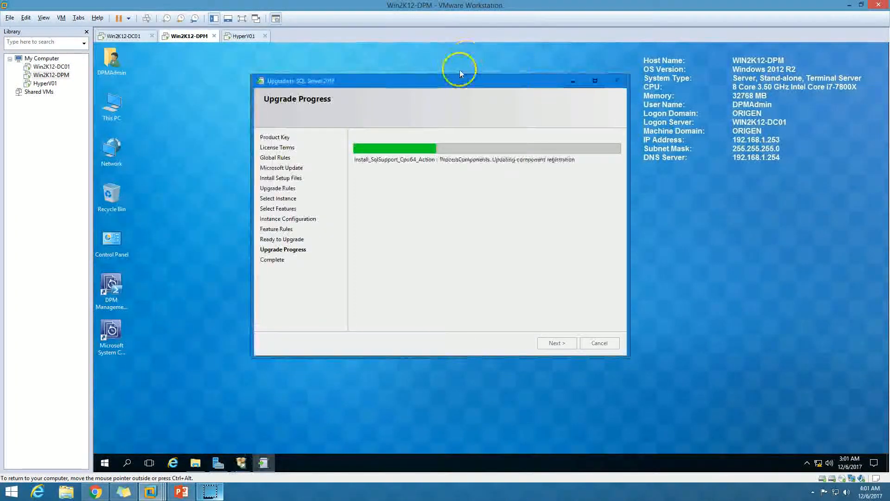
{"action": "left_click_drag", "start_coordinate": [451, 82], "coordinate": [507, 81]}
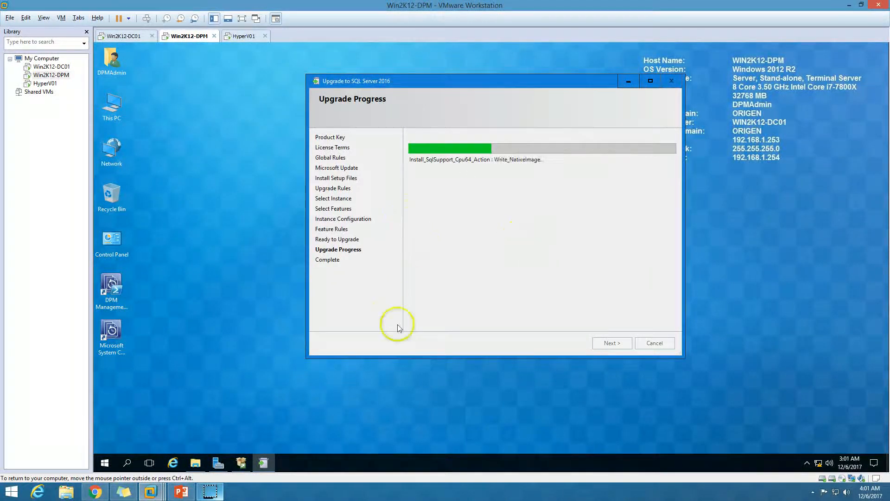
Review the Microsoft SQL Server 2012 and 2016 entries in Programs and Features, and return to the upgrade progress window.
{"action": "left_click", "coordinate": [112, 108]}
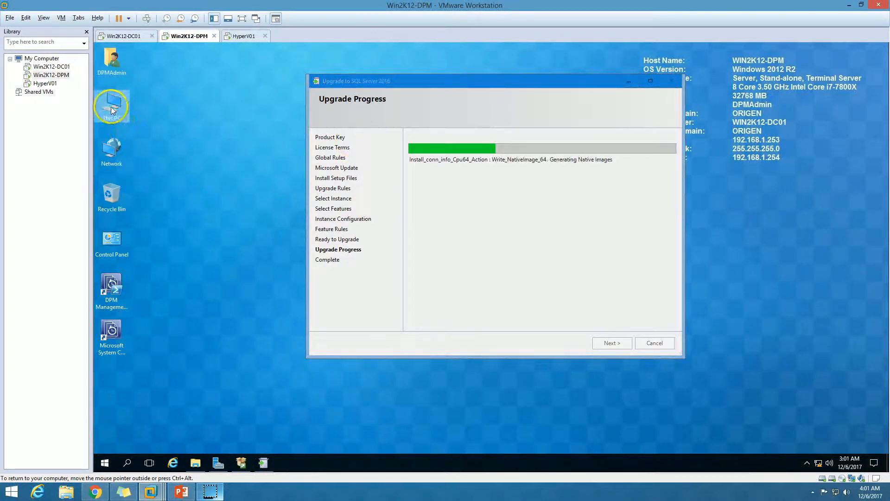
{"action": "double_click", "coordinate": [112, 108]}
{"action": "double_click", "coordinate": [489, 124]}
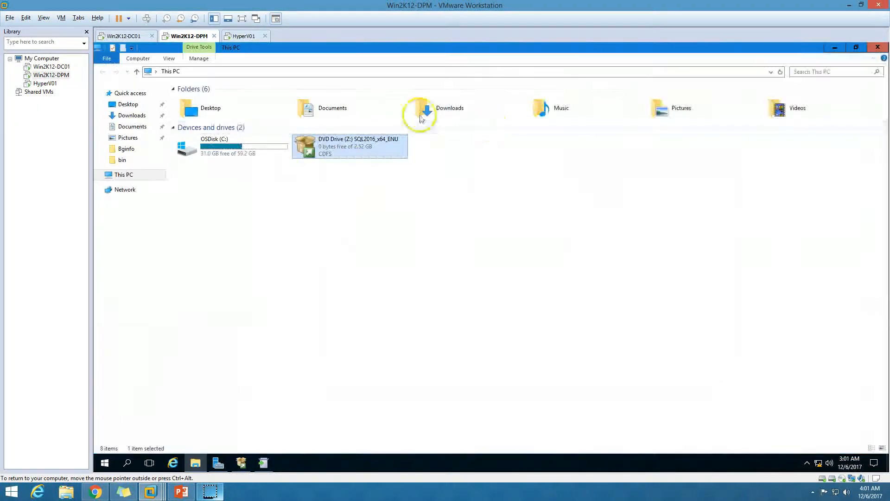
{"action": "left_click", "coordinate": [198, 59]}
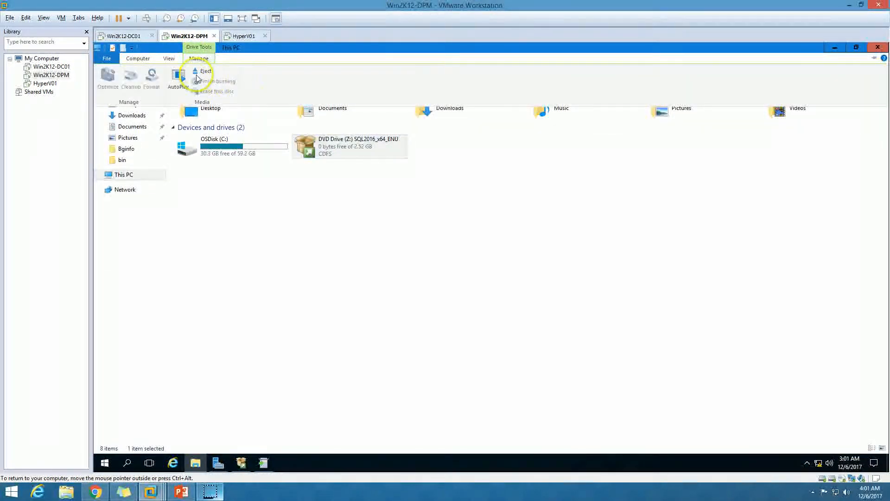
{"action": "left_click", "coordinate": [155, 61]}
{"action": "left_click", "coordinate": [305, 71]}
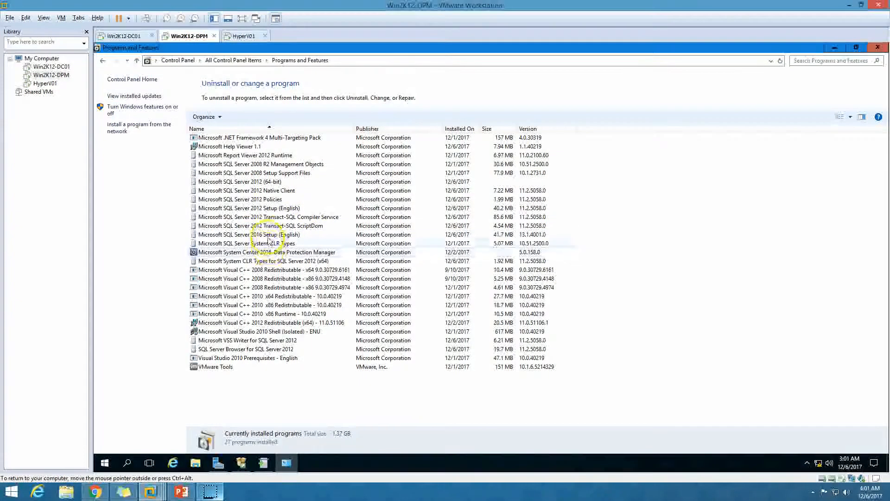
{"action": "left_click", "coordinate": [262, 234]}
{"action": "left_click", "coordinate": [276, 200]}
{"action": "left_click", "coordinate": [276, 181]}
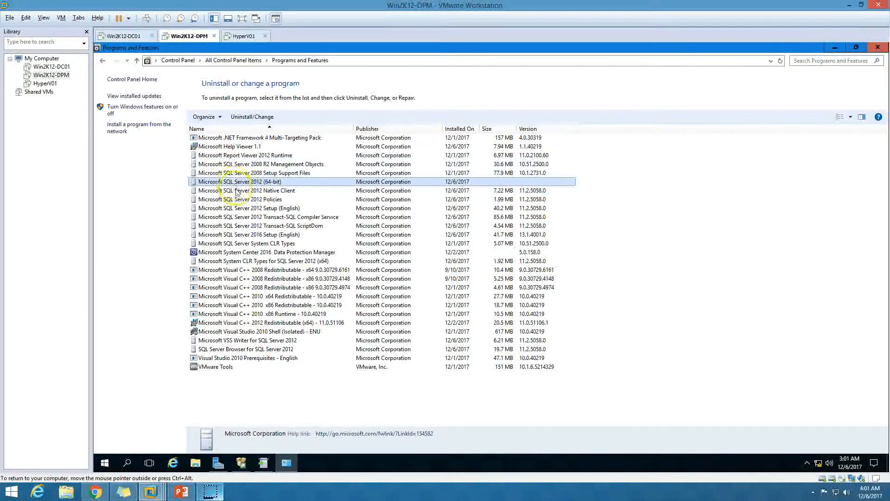
{"action": "left_click", "coordinate": [877, 48]}
{"action": "left_click_drag", "start_coordinate": [491, 83], "coordinate": [450, 83]}
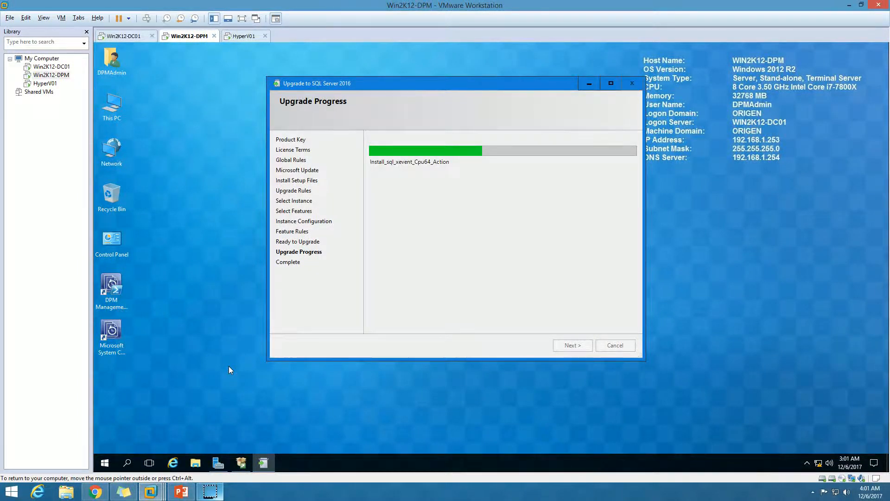
{"action": "left_click_drag", "start_coordinate": [449, 85], "coordinate": [424, 86]}
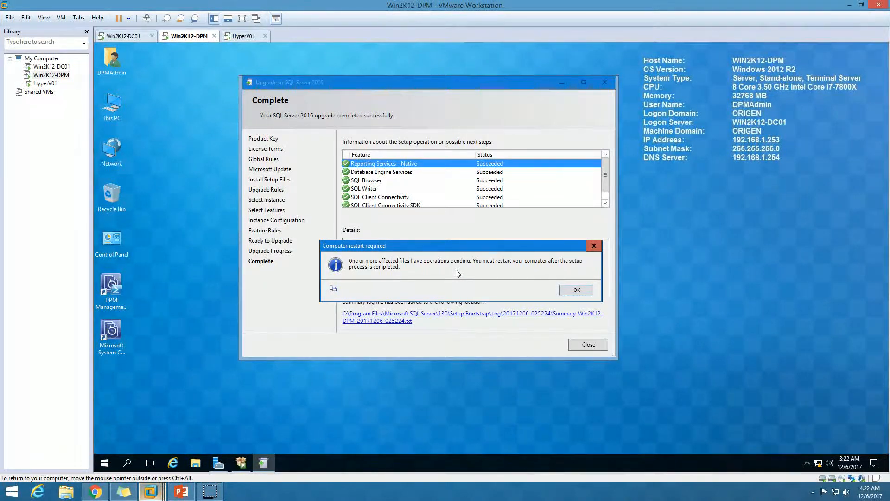
Acknowledge the required computer restart, and close the completed upgrade wizard and the SQL Server Installation Center.
{"action": "left_click", "coordinate": [577, 289]}
{"action": "left_click", "coordinate": [587, 343]}
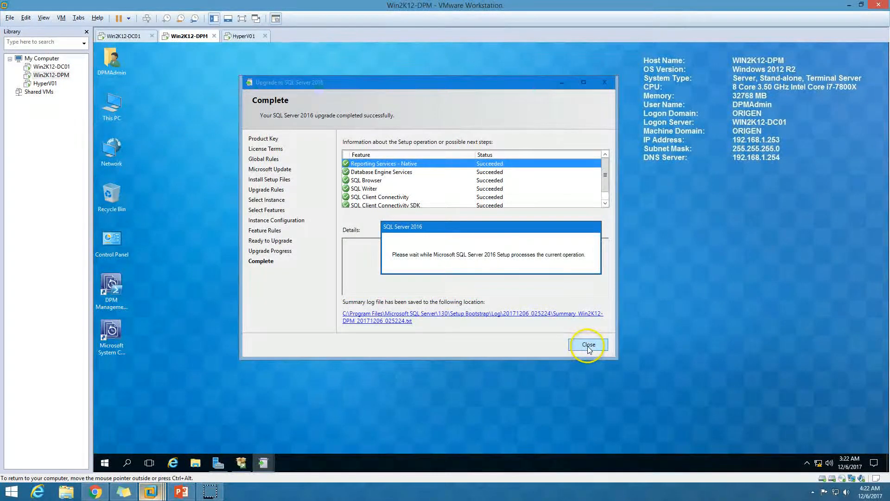
{"action": "left_click", "coordinate": [241, 462]}
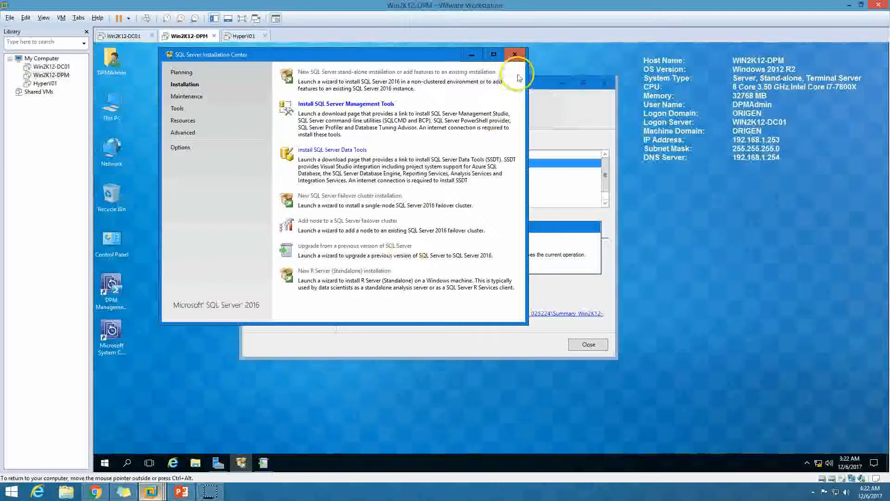
{"action": "left_click", "coordinate": [515, 55]}
{"action": "left_click", "coordinate": [597, 347]}
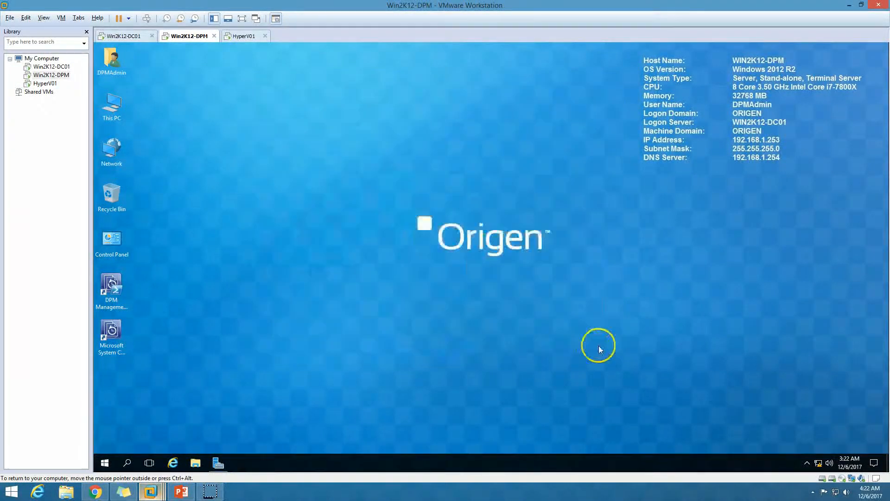
Look through the Microsoft SQL Server 2016 and Microsoft SQL Server 2012 program folders among the installed apps.
{"action": "left_click", "coordinate": [110, 462]}
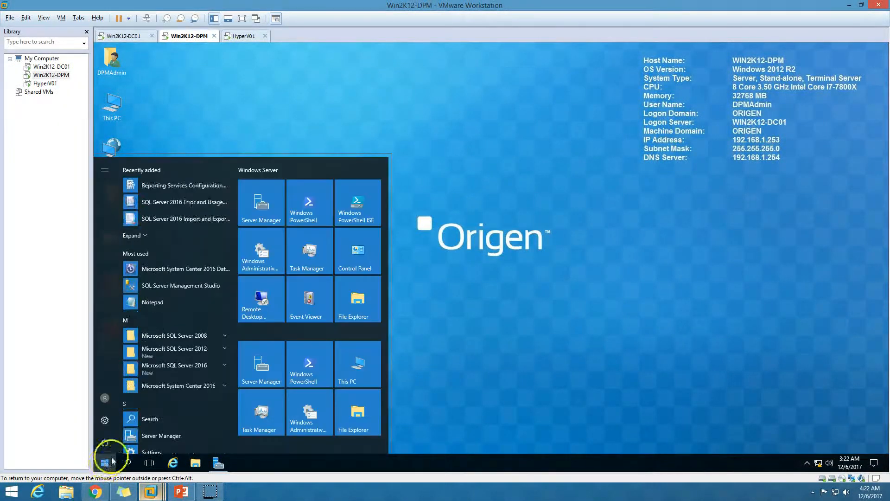
{"action": "left_click", "coordinate": [197, 367]}
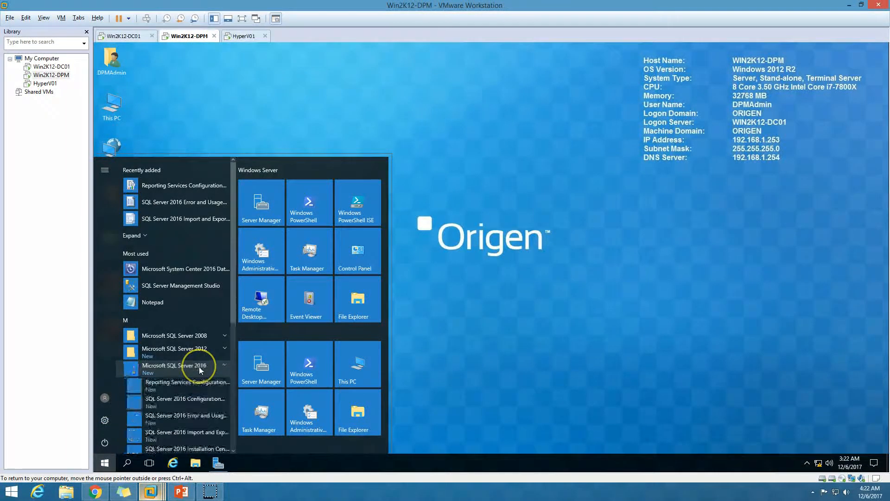
{"action": "left_click", "coordinate": [199, 366]}
{"action": "left_click", "coordinate": [199, 349]}
{"action": "left_click", "coordinate": [199, 349]}
{"action": "left_click", "coordinate": [284, 404]}
Restart the Win2K12-DPM server.
{"action": "left_click", "coordinate": [105, 463]}
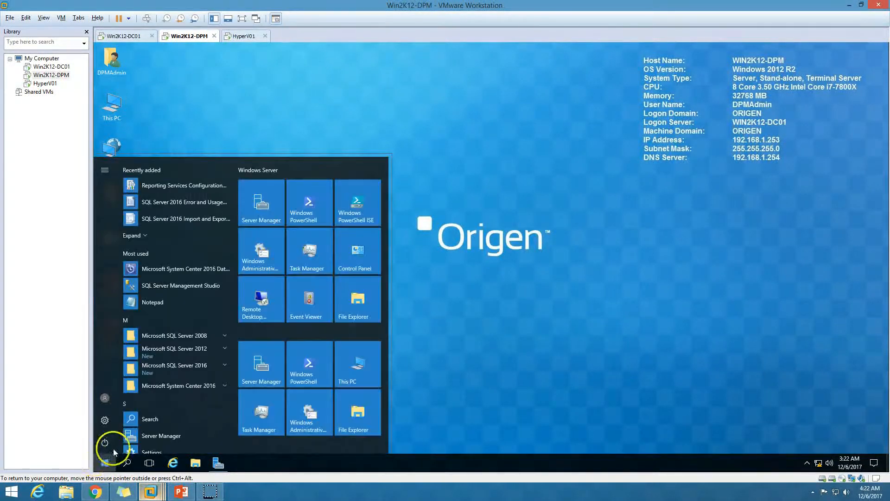
{"action": "left_click", "coordinate": [106, 443]}
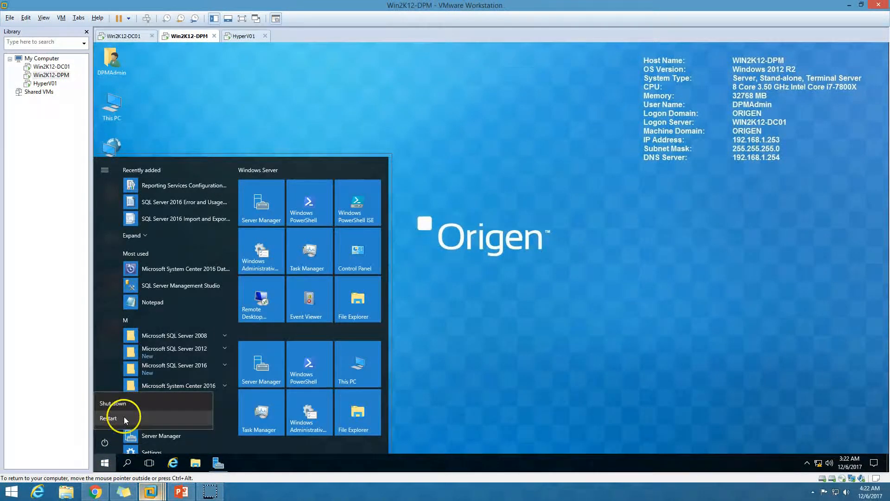
{"action": "left_click", "coordinate": [137, 418]}
{"action": "left_click", "coordinate": [226, 413]}
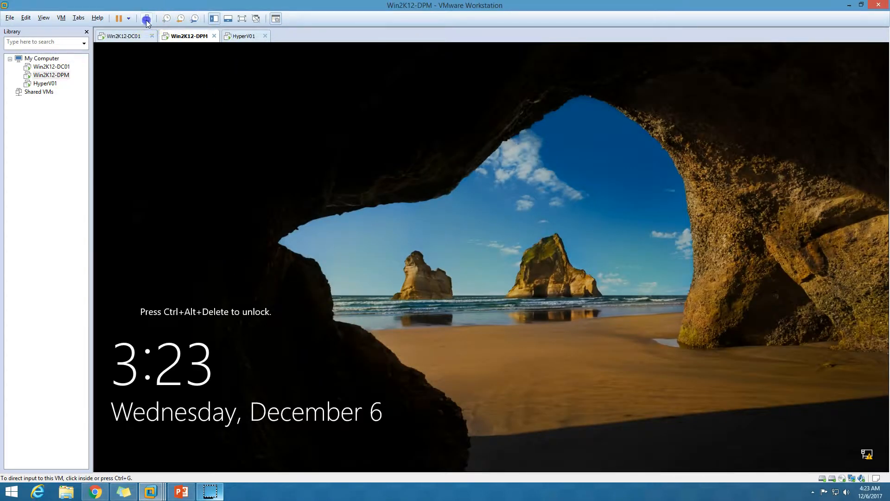
Unlock the Win2K12-DPM virtual machine and sign in with the DPM administrator's account password.
{"action": "left_click", "coordinate": [147, 18]}
{"action": "left_click", "coordinate": [477, 258]}
{"action": "left_click", "coordinate": [463, 296]}
{"action": "type", "text": "••"}
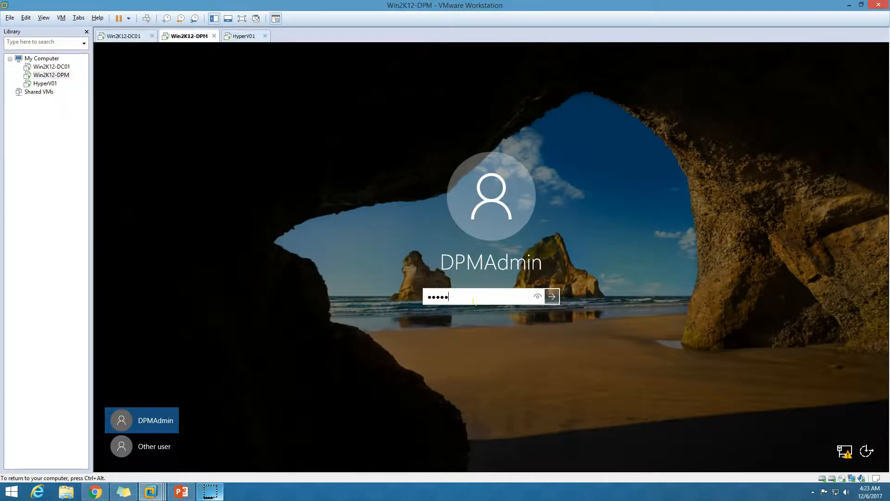
{"action": "type", "text": "••••••"}
{"action": "key", "text": "Return"}
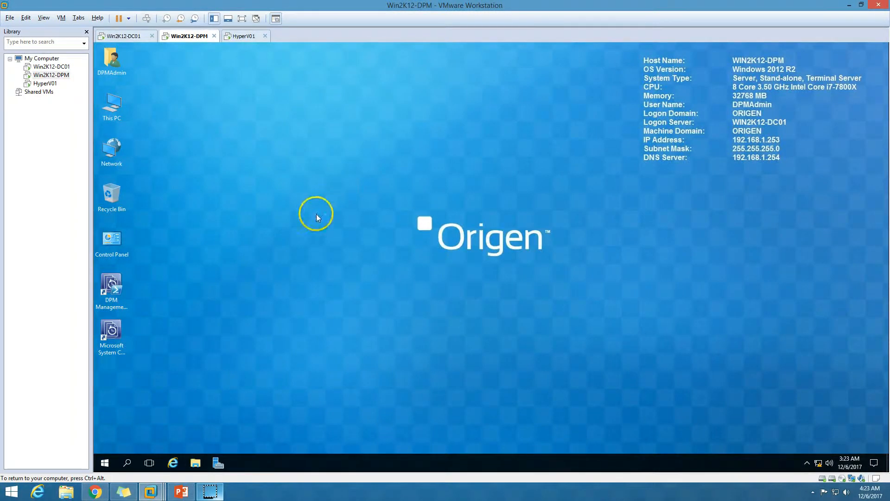
Open Programs and Features and launch the uninstall or change of Microsoft SQL Server 2012 (64-bit).
{"action": "double_click", "coordinate": [121, 242]}
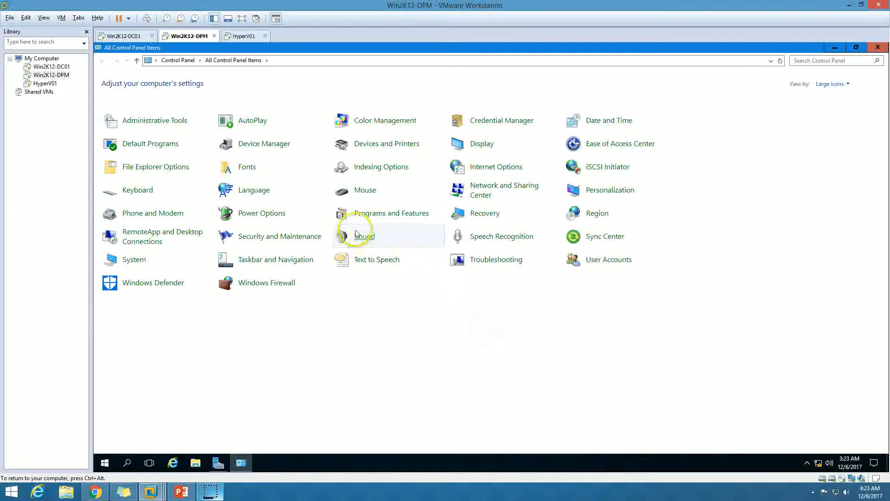
{"action": "left_click", "coordinate": [381, 214]}
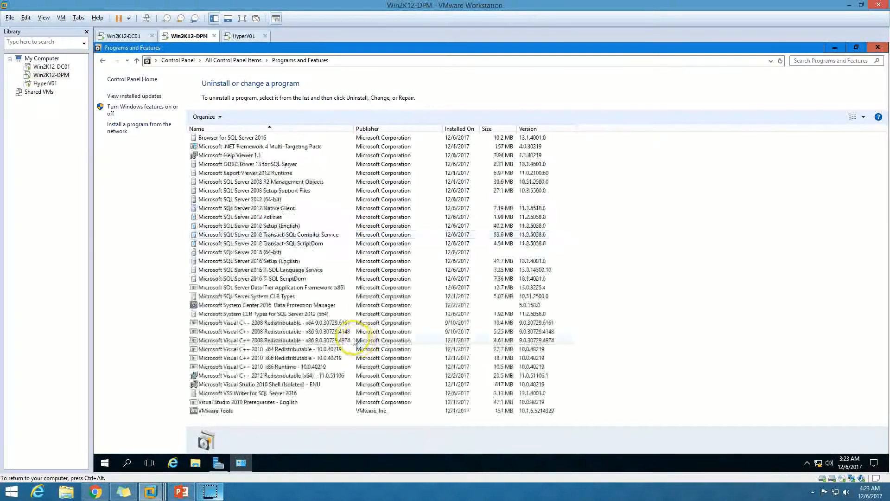
{"action": "left_click", "coordinate": [288, 199]}
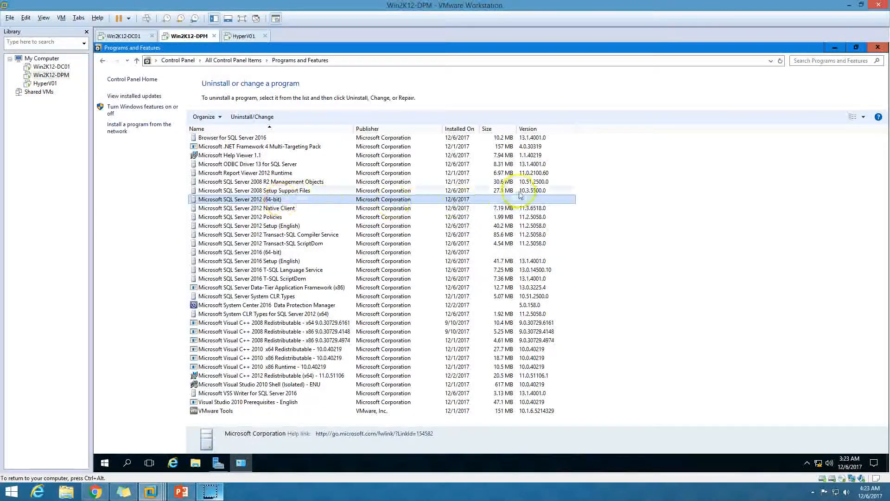
{"action": "left_click", "coordinate": [250, 117]}
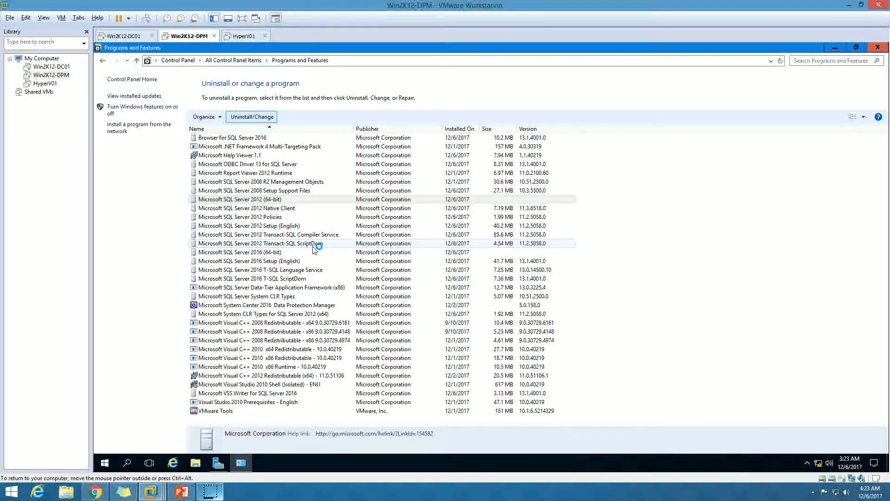
Clear the open windows off the desktop and choose to remove SQL Server 2012 in its maintenance dialog.
{"action": "left_click", "coordinate": [241, 463]}
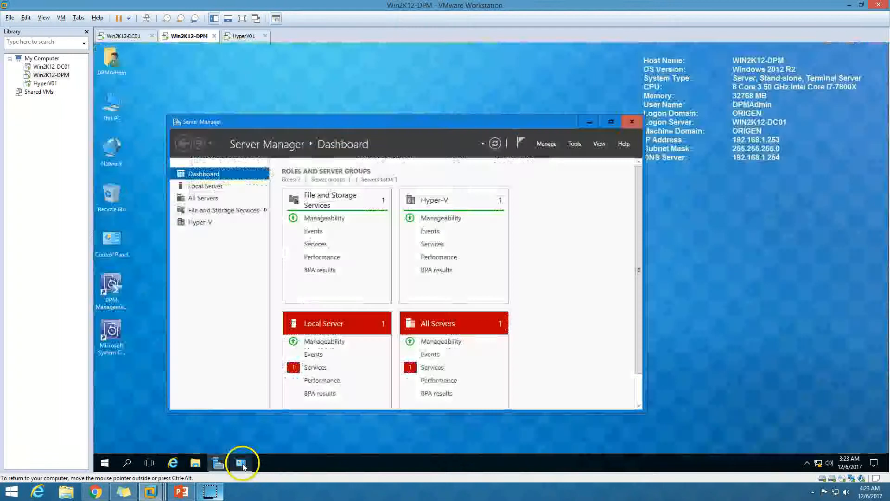
{"action": "left_click", "coordinate": [610, 122]}
{"action": "left_click", "coordinate": [741, 68]}
{"action": "left_click", "coordinate": [834, 48]}
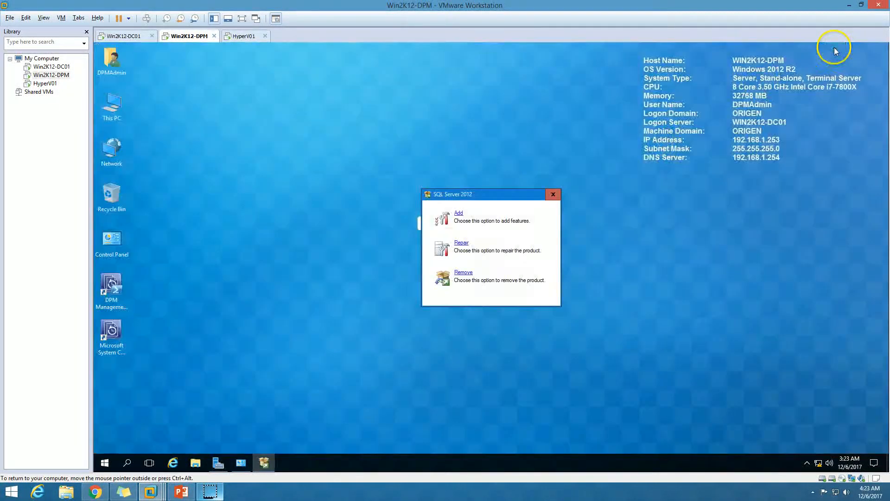
{"action": "left_click", "coordinate": [463, 273]}
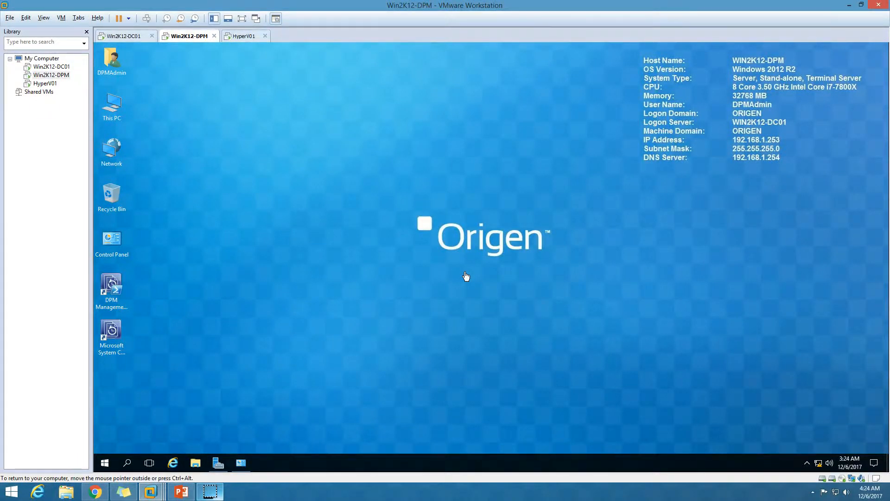
{"action": "left_click", "coordinate": [255, 428]}
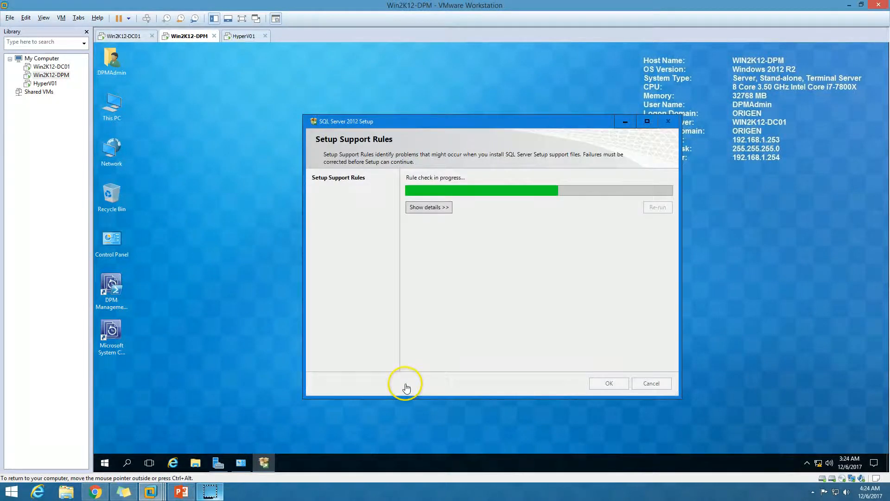
Get past the setup support rules and select Management Tools (Basic and Complete) and SQL Client Connectivity SDK for removal.
{"action": "left_click", "coordinate": [429, 208]}
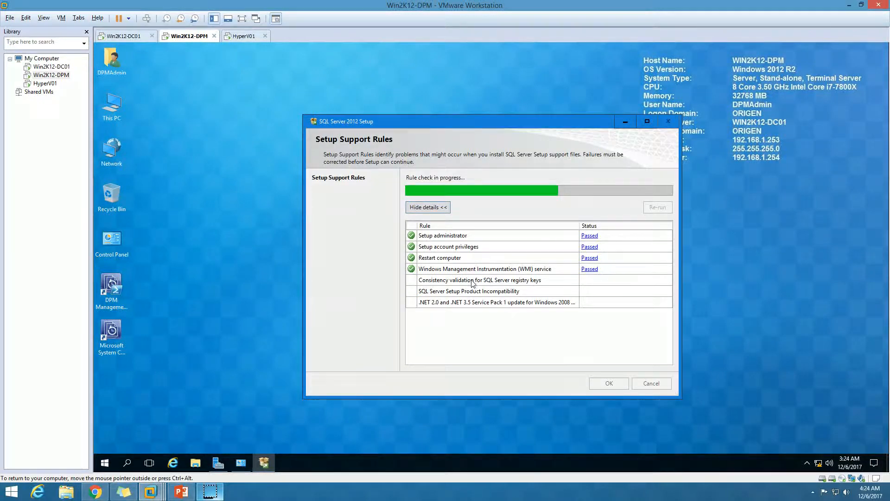
{"action": "left_click", "coordinate": [609, 385]}
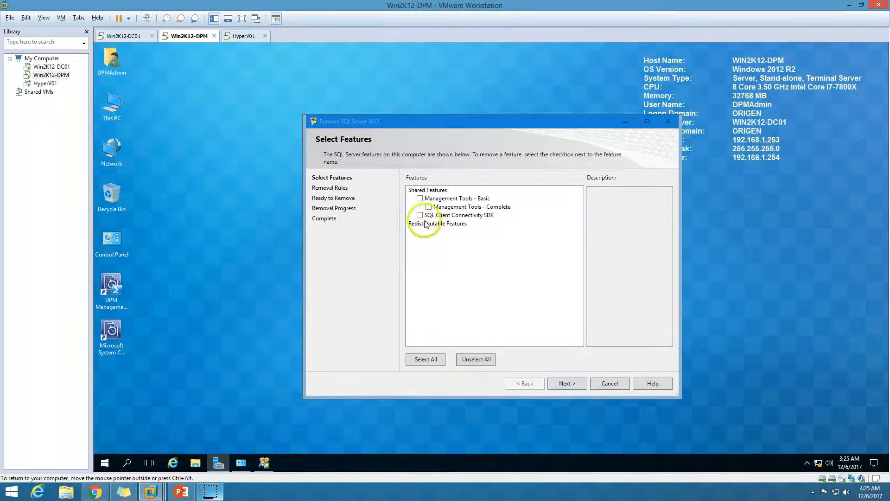
{"action": "left_click", "coordinate": [420, 199]}
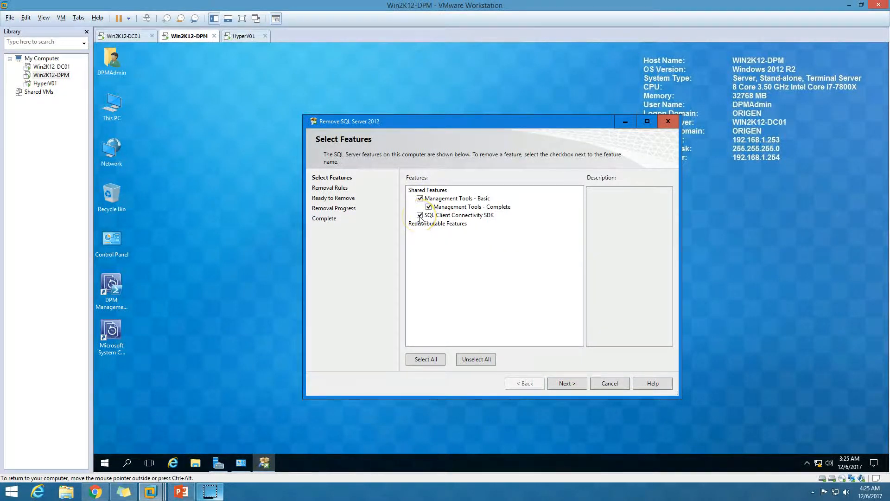
{"action": "left_click", "coordinate": [420, 216]}
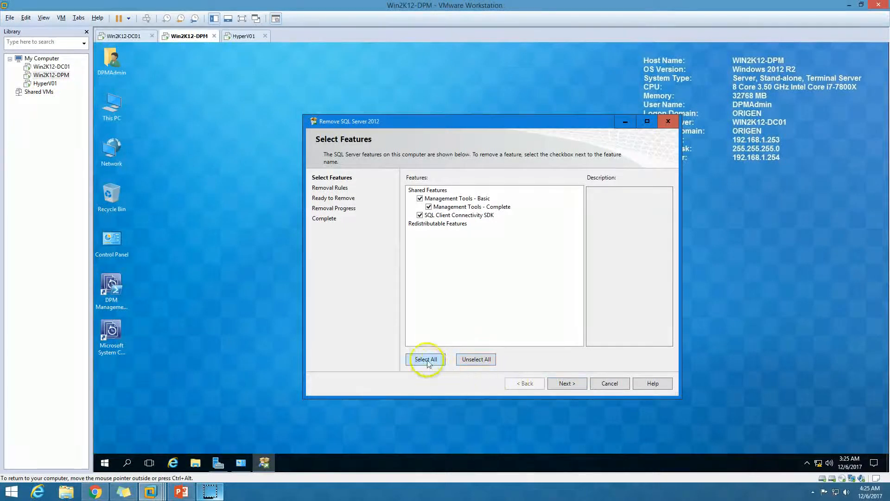
{"action": "left_click", "coordinate": [565, 384]}
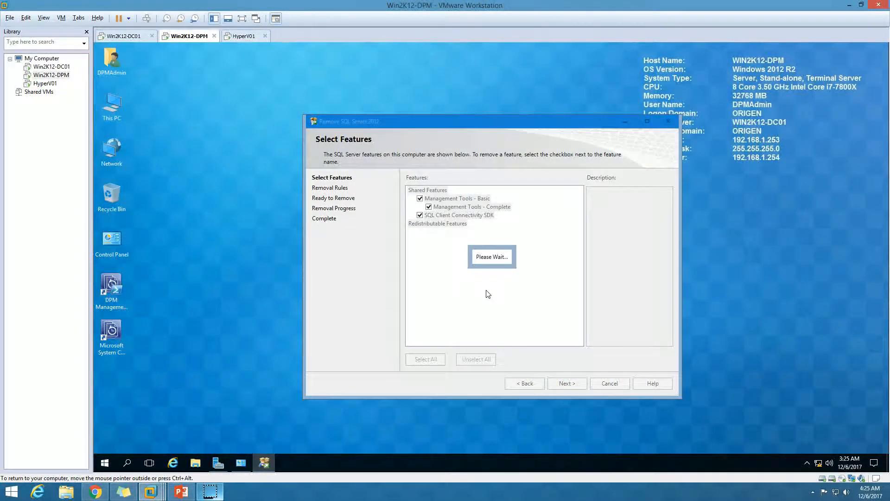
{"action": "left_click", "coordinate": [567, 378]}
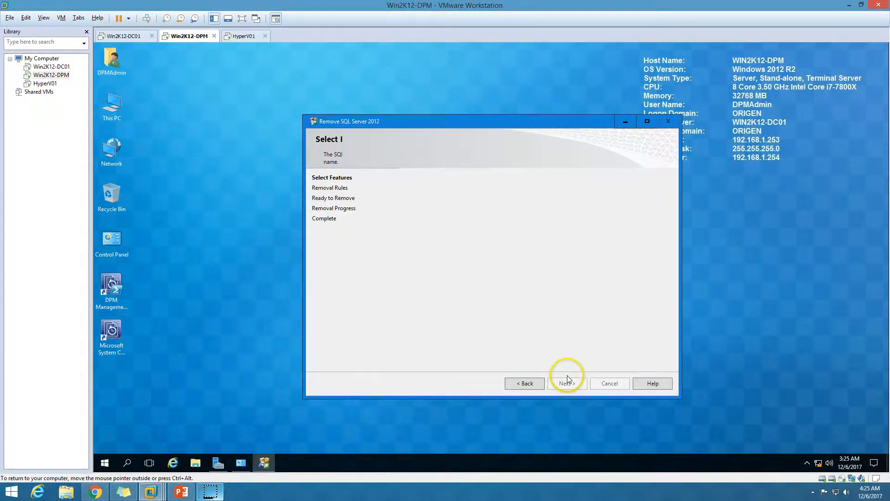
Review the removal rule details and start removing the selected SQL Server 2012 features.
{"action": "left_click", "coordinate": [425, 207]}
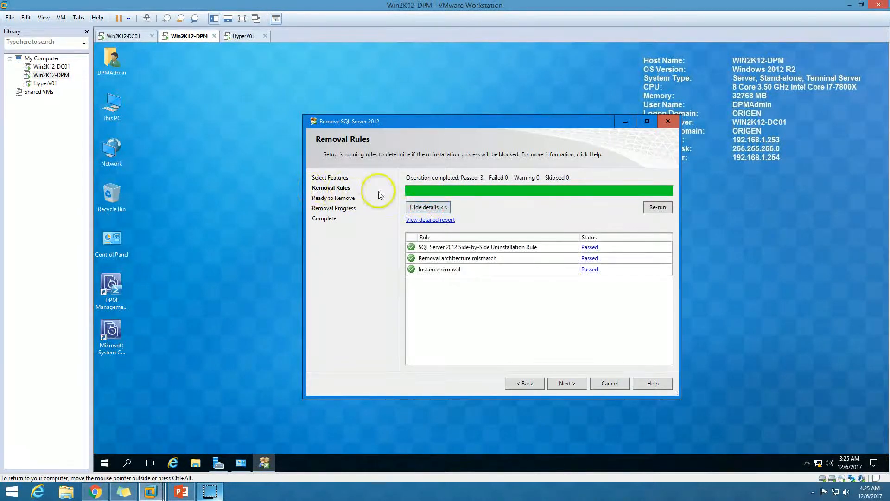
{"action": "left_click", "coordinate": [570, 383]}
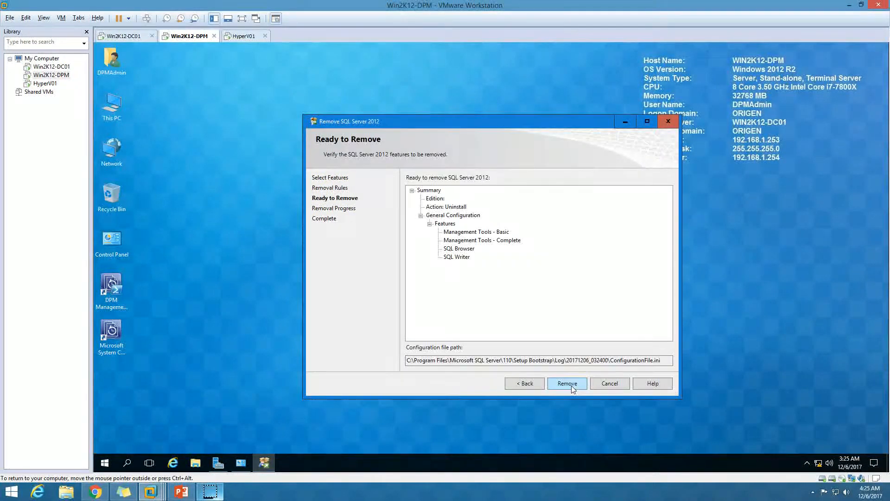
{"action": "left_click", "coordinate": [576, 388]}
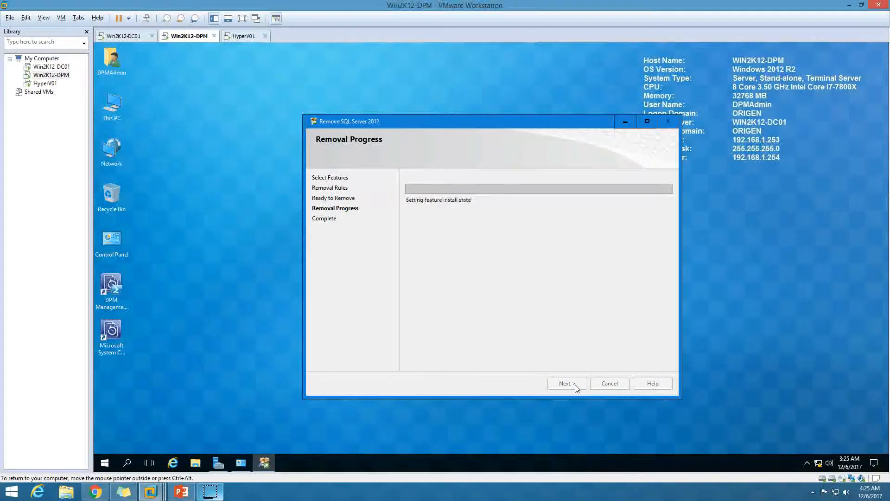
Examine the programs listed under Microsoft SQL Server 2012 among the installed apps while the removal runs.
{"action": "left_click", "coordinate": [104, 462]}
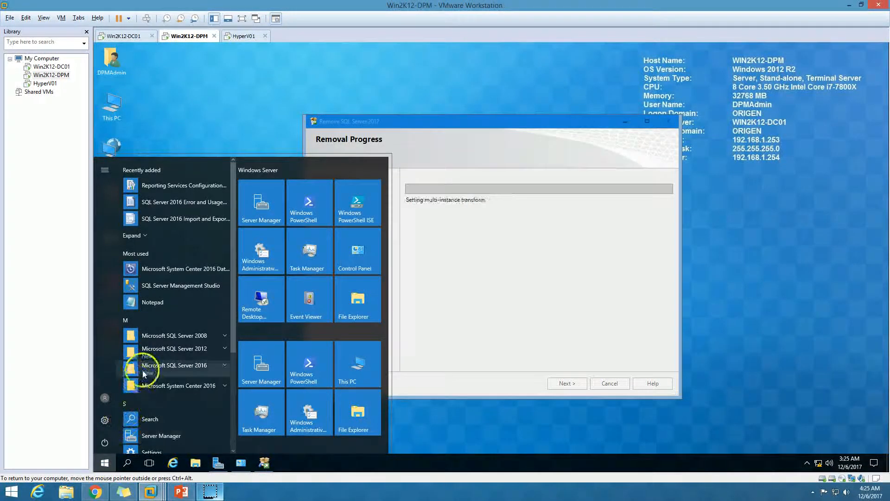
{"action": "left_click", "coordinate": [174, 348]}
{"action": "scroll", "coordinate": [186, 400], "scroll_direction": "down", "scroll_amount": 1}
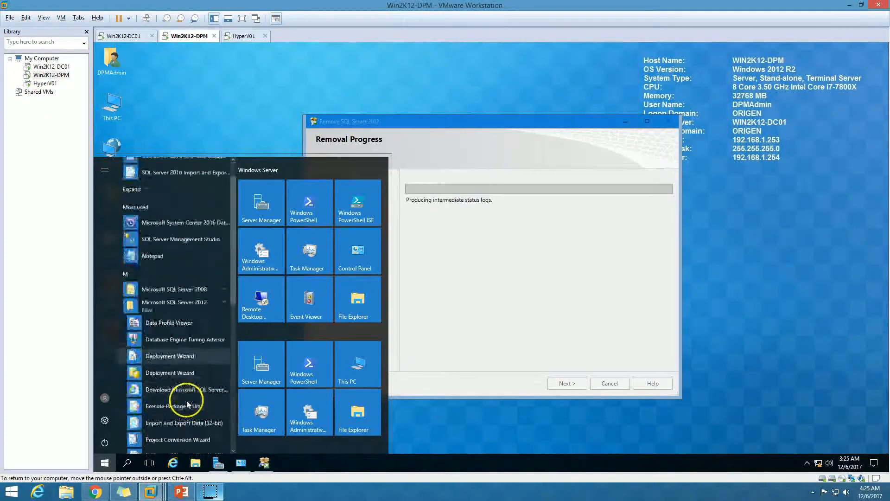
{"action": "scroll", "coordinate": [187, 400], "scroll_direction": "down", "scroll_amount": 2}
{"action": "scroll", "coordinate": [204, 419], "scroll_direction": "down", "scroll_amount": 2}
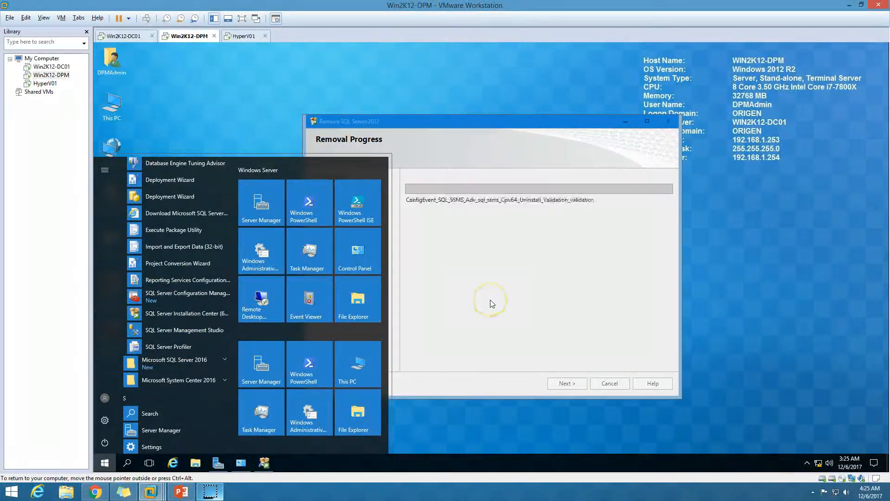
{"action": "left_click", "coordinate": [490, 300]}
{"action": "left_click_drag", "start_coordinate": [447, 123], "coordinate": [408, 102]}
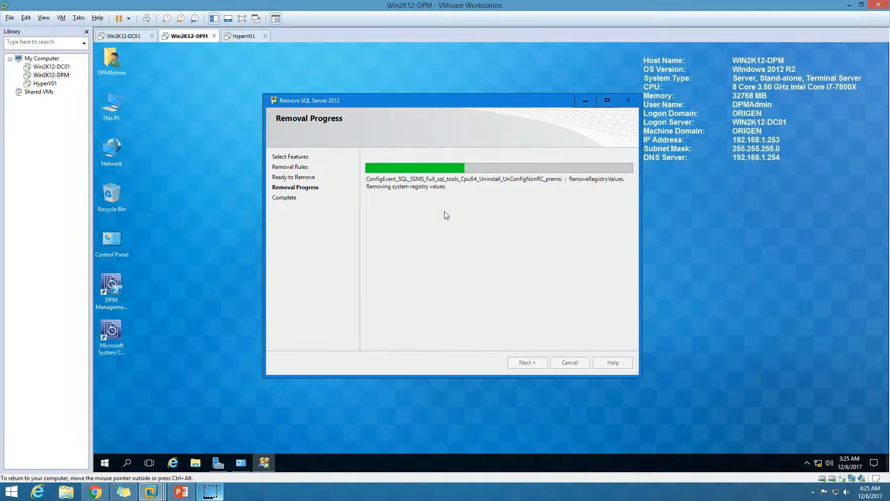
{"action": "left_click", "coordinate": [395, 244]}
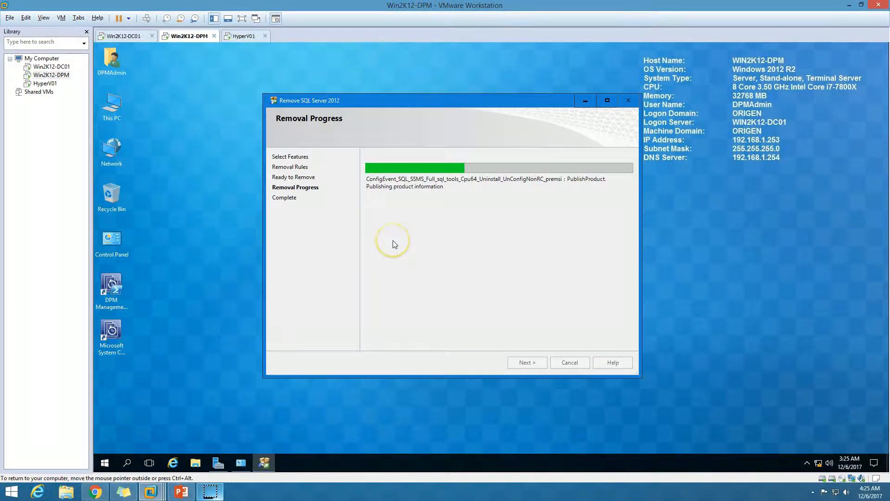
{"action": "left_click", "coordinate": [440, 288]}
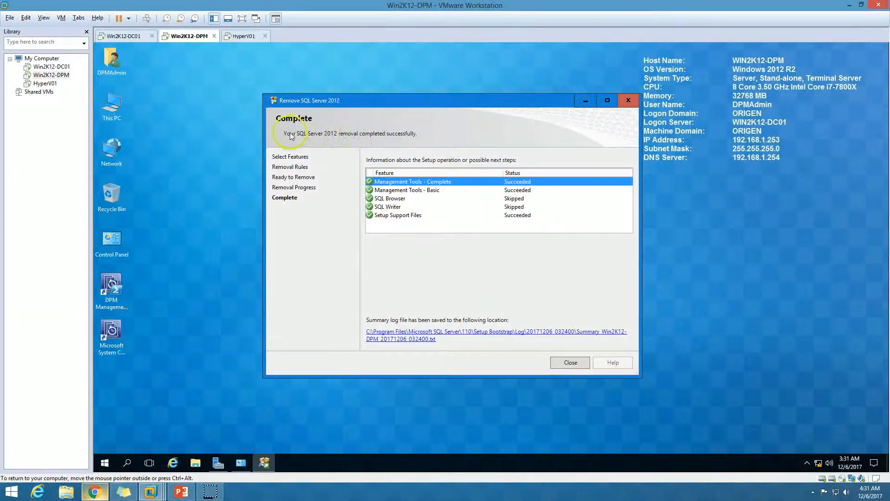
Check the installed apps and per-feature removal results, and close the finished SQL Server 2012 removal wizard.
{"action": "left_click", "coordinate": [104, 462]}
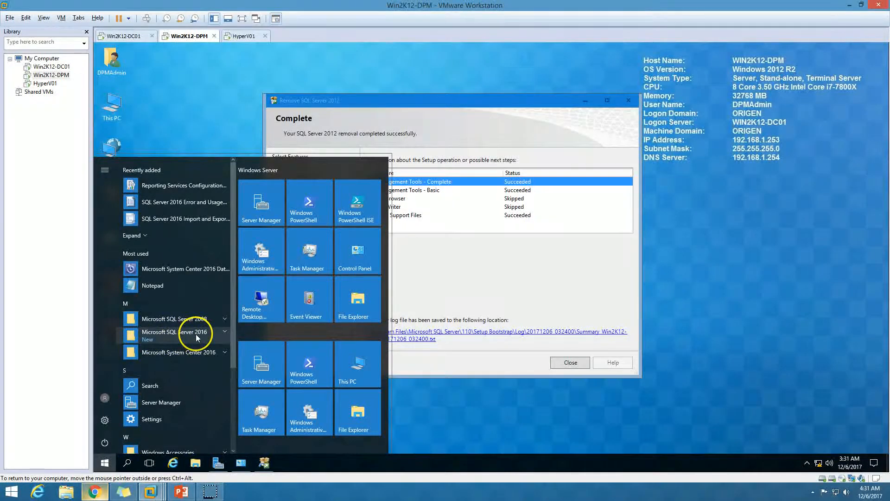
{"action": "left_click", "coordinate": [549, 251]}
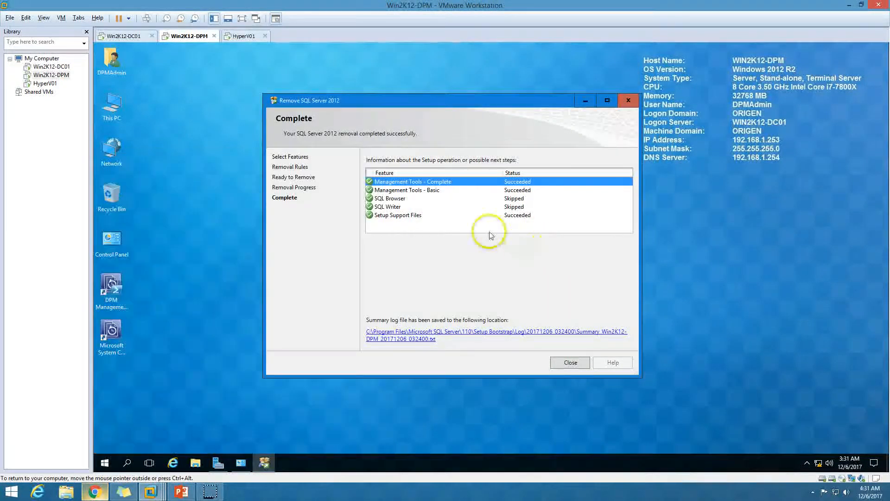
{"action": "left_click", "coordinate": [438, 216]}
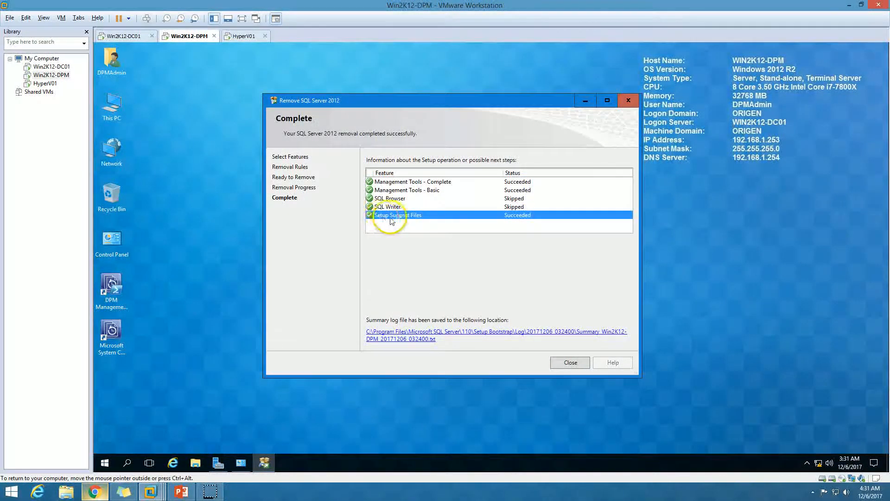
{"action": "left_click", "coordinate": [460, 190]}
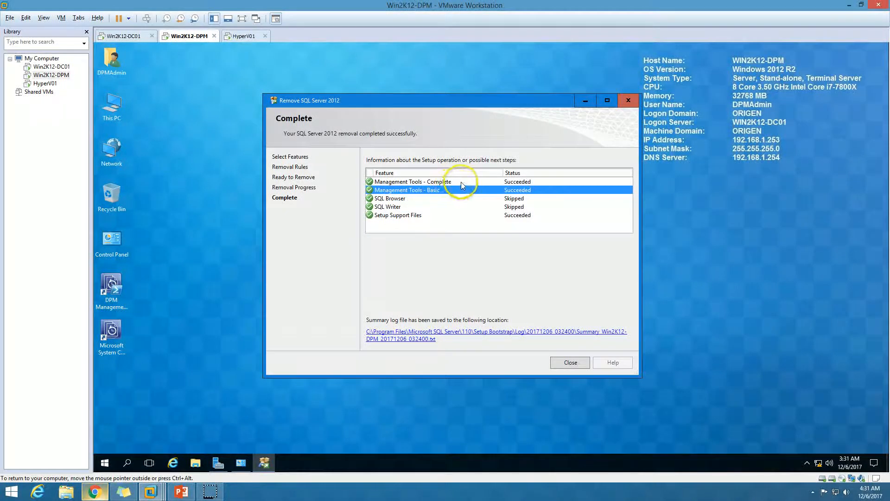
{"action": "left_click", "coordinate": [460, 182]}
{"action": "left_click", "coordinate": [571, 363]}
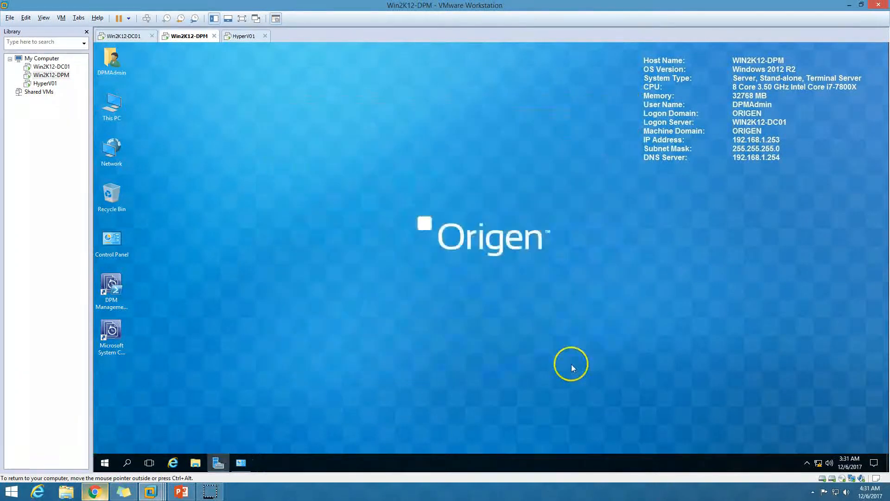
Close the Programs and Features window and check the installed apps for remaining SQL Server entries.
{"action": "right_click", "coordinate": [282, 267]}
{"action": "left_click", "coordinate": [302, 293]}
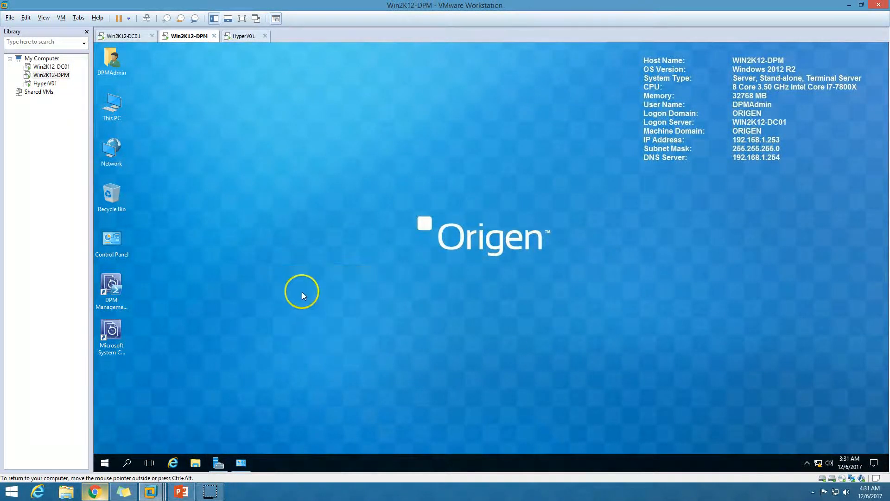
{"action": "left_click", "coordinate": [247, 469]}
{"action": "left_click", "coordinate": [780, 61]}
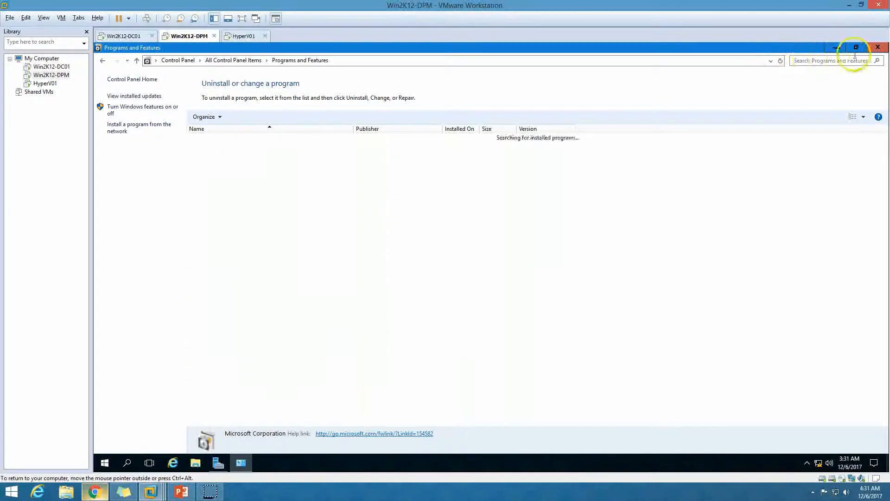
{"action": "left_click", "coordinate": [877, 47]}
{"action": "left_click", "coordinate": [103, 462]}
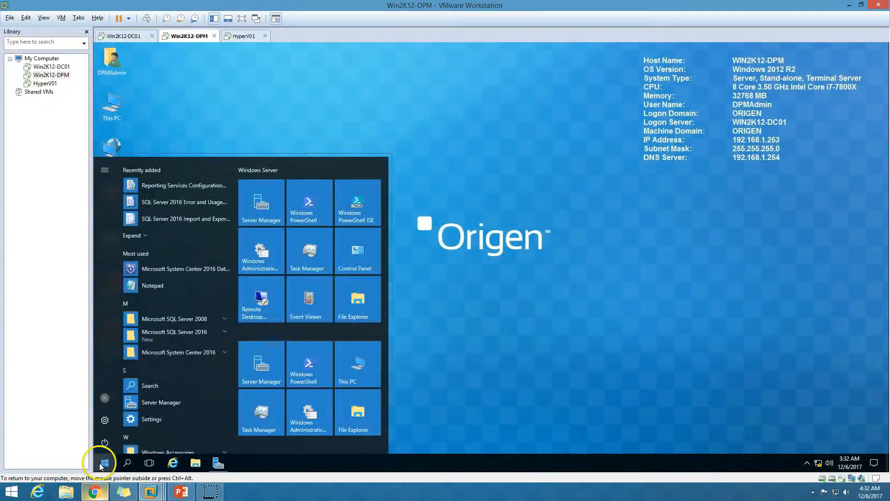
{"action": "left_click", "coordinate": [563, 355]}
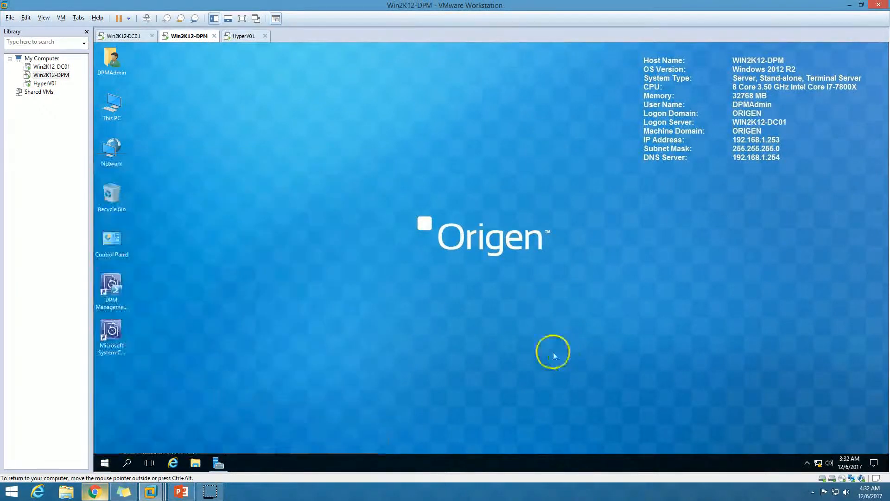
Launch SSMS-Setup-ENU from the DPM administrator's Downloads folder and close the folder window.
{"action": "double_click", "coordinate": [111, 59]}
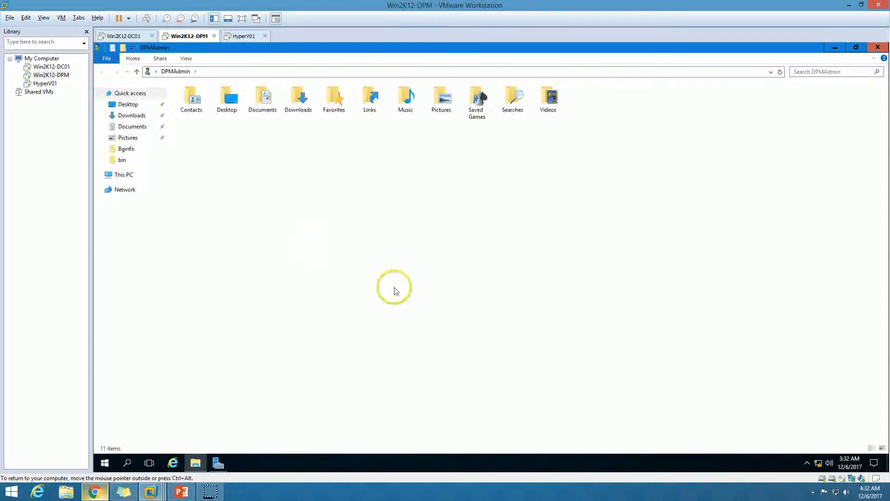
{"action": "double_click", "coordinate": [298, 98]}
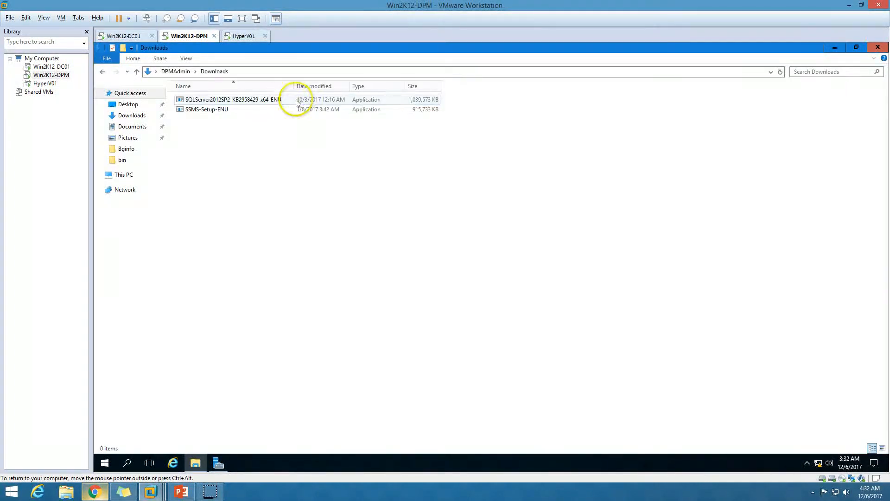
{"action": "left_click", "coordinate": [229, 111]}
{"action": "double_click", "coordinate": [229, 110]}
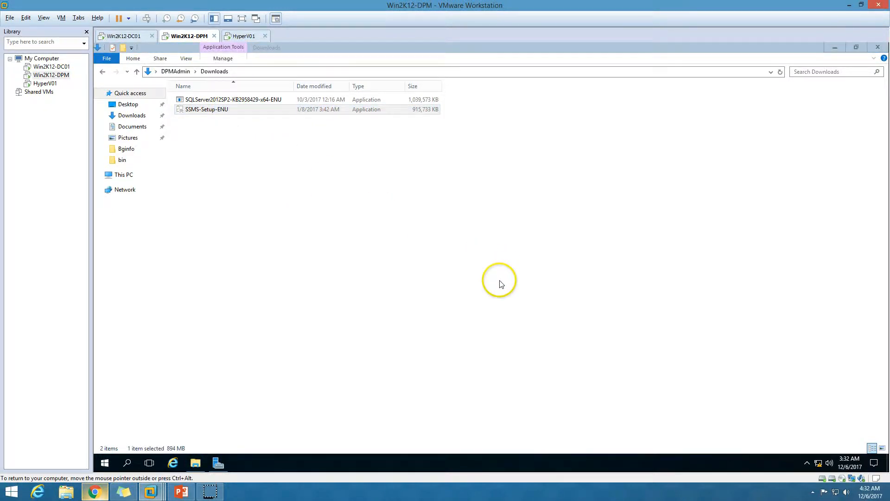
{"action": "left_click", "coordinate": [877, 46]}
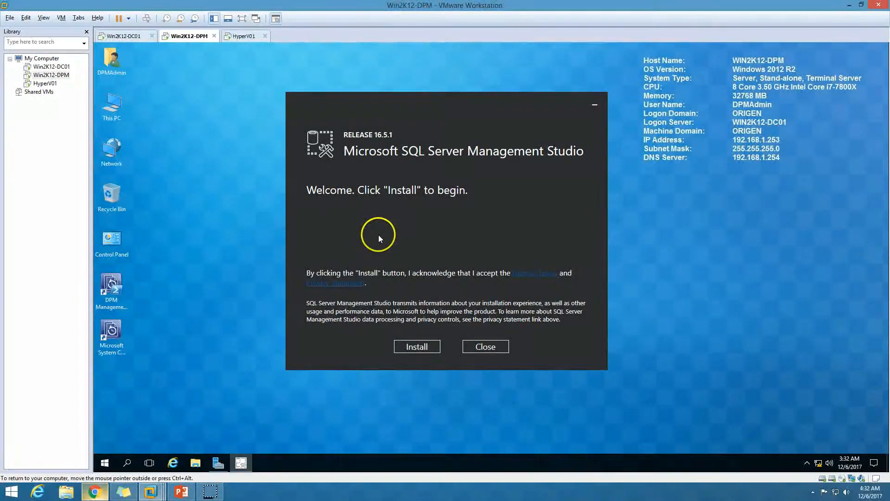
Install Microsoft SQL Server Management Studio release 16.5.1, allowing it to change the device, and close the completed setup.
{"action": "left_click", "coordinate": [422, 347]}
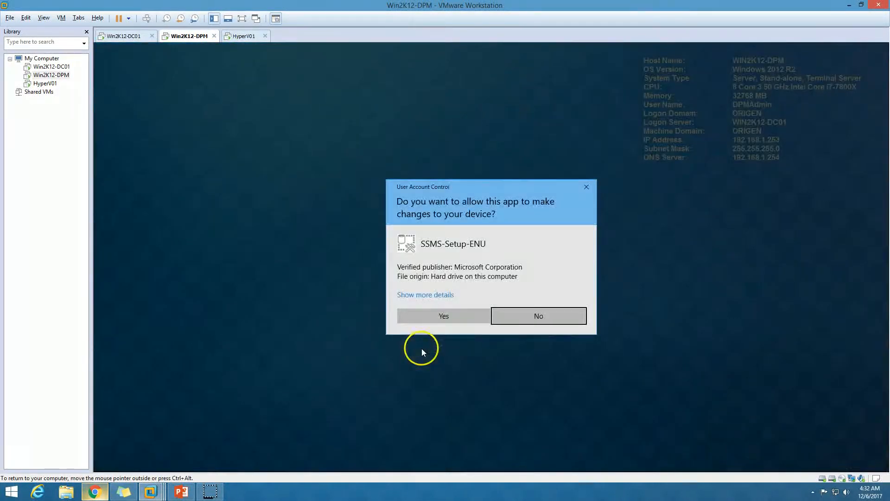
{"action": "left_click", "coordinate": [458, 316]}
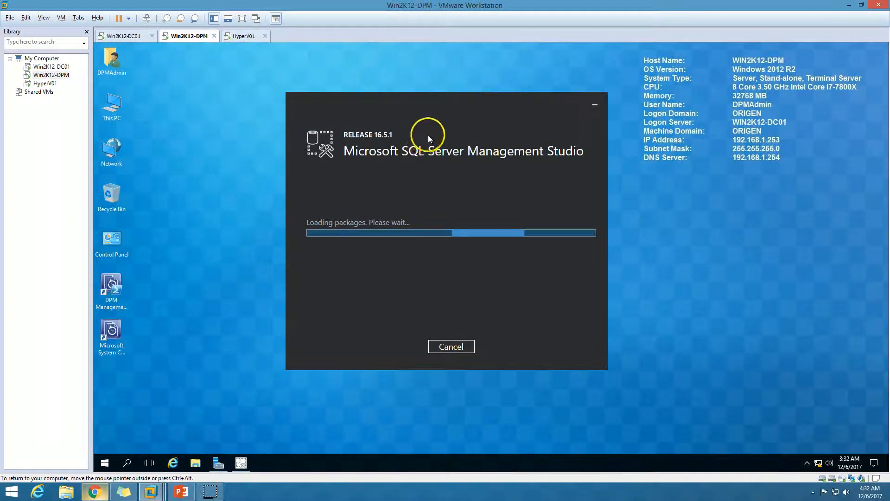
{"action": "right_click", "coordinate": [265, 223]}
{"action": "left_click", "coordinate": [310, 246]}
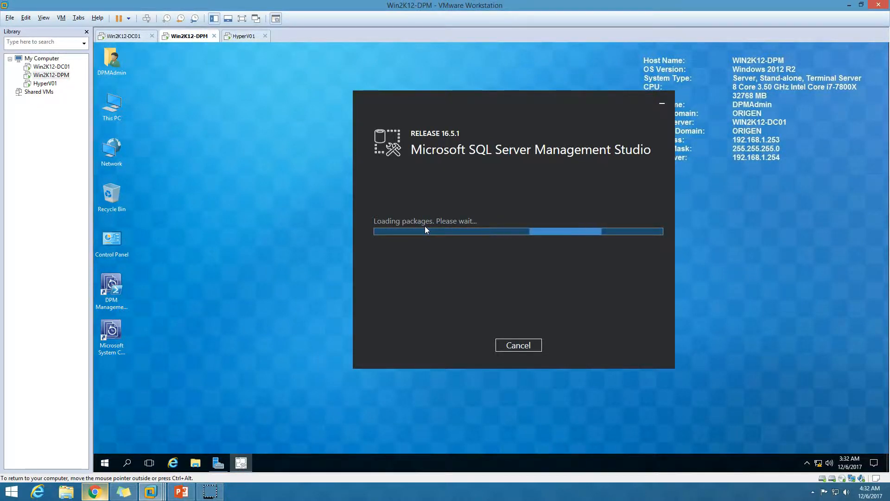
{"action": "left_click_drag", "start_coordinate": [516, 101], "coordinate": [440, 86]}
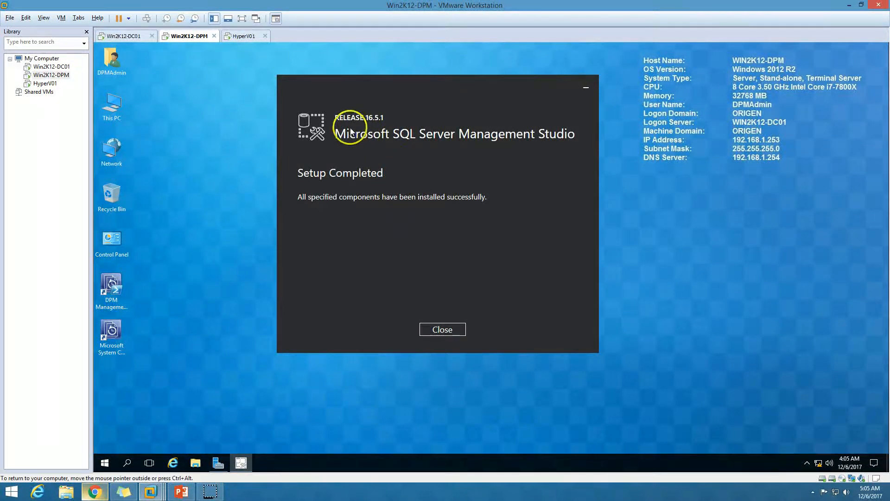
{"action": "left_click", "coordinate": [449, 330]}
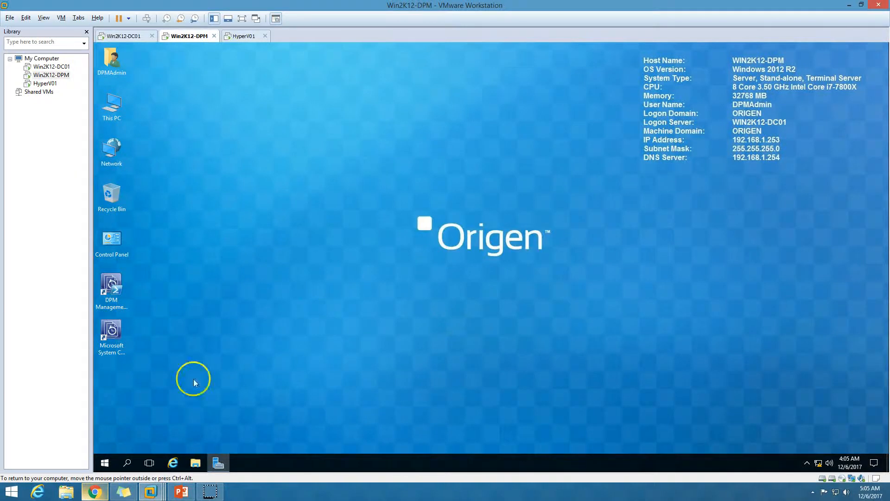
Restart the Win2K12-DPM server after the Management Studio installation.
{"action": "left_click", "coordinate": [105, 462]}
{"action": "left_click", "coordinate": [105, 443]}
{"action": "left_click", "coordinate": [129, 420]}
{"action": "left_click", "coordinate": [229, 415]}
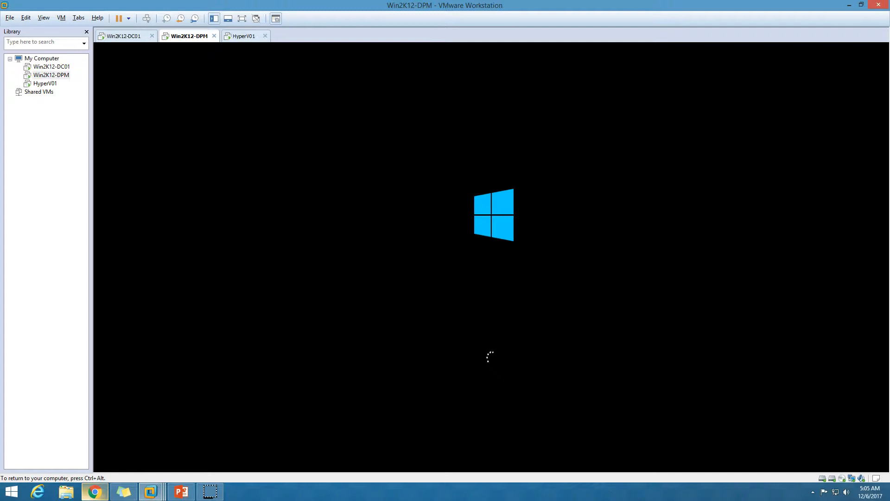
Unlock the restarted Win2K12-DPM server and sign in with the DPM administrator account's password.
{"action": "key", "text": "ctrl+alt"}
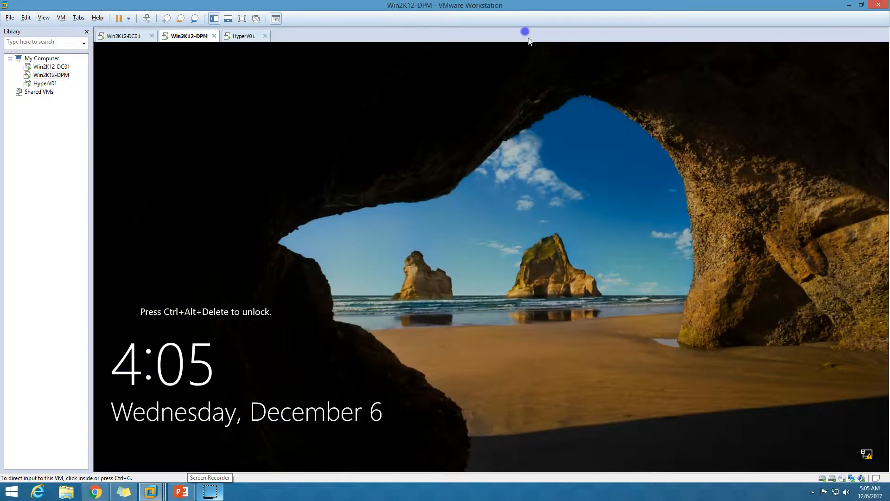
{"action": "left_click", "coordinate": [146, 19]}
{"action": "left_click", "coordinate": [468, 300]}
{"action": "type", "text": "*****"}
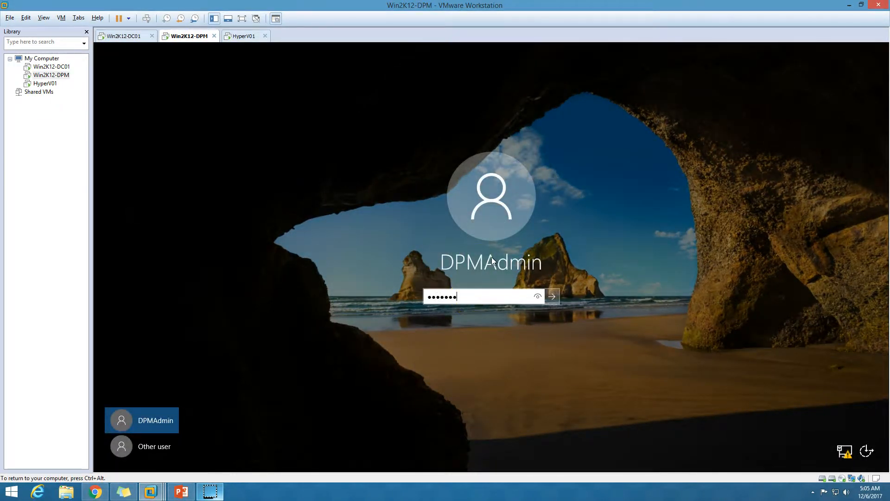
{"action": "type", "text": "**"}
{"action": "key", "text": "Return"}
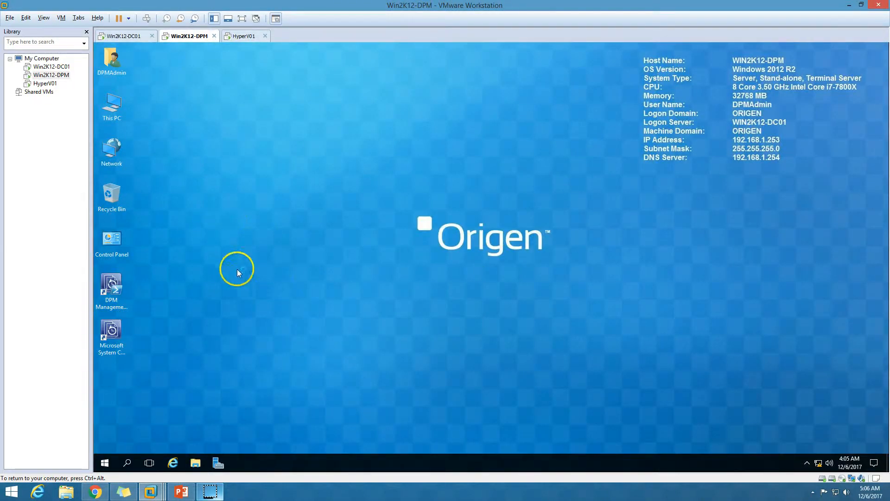
Launch Microsoft SQL Server Management Studio from the Microsoft SQL Server 2016 program group and minimize Server Manager.
{"action": "left_click", "coordinate": [104, 462]}
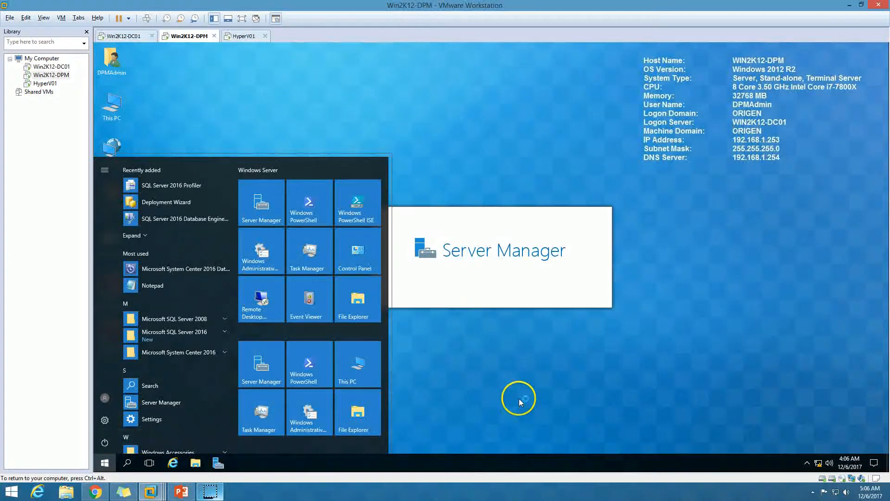
{"action": "left_click", "coordinate": [608, 119]}
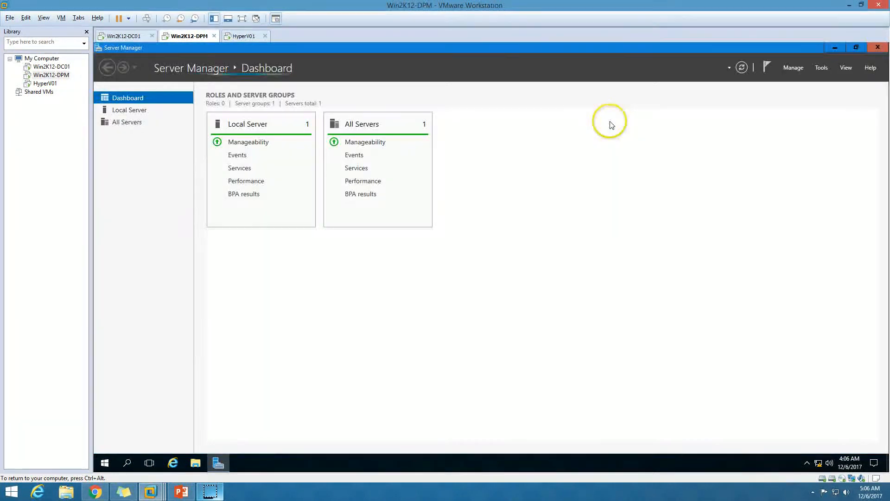
{"action": "left_click", "coordinate": [105, 462]}
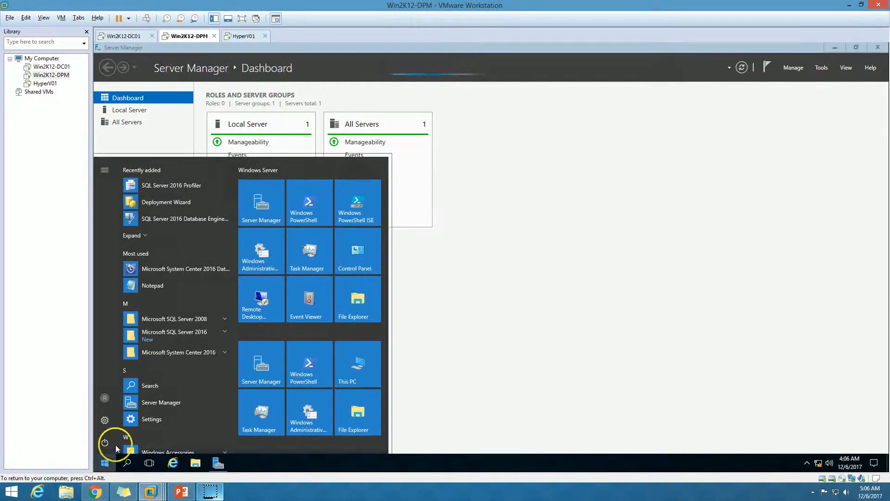
{"action": "left_click", "coordinate": [185, 336]}
{"action": "scroll", "coordinate": [208, 333], "scroll_direction": "down", "scroll_amount": 1}
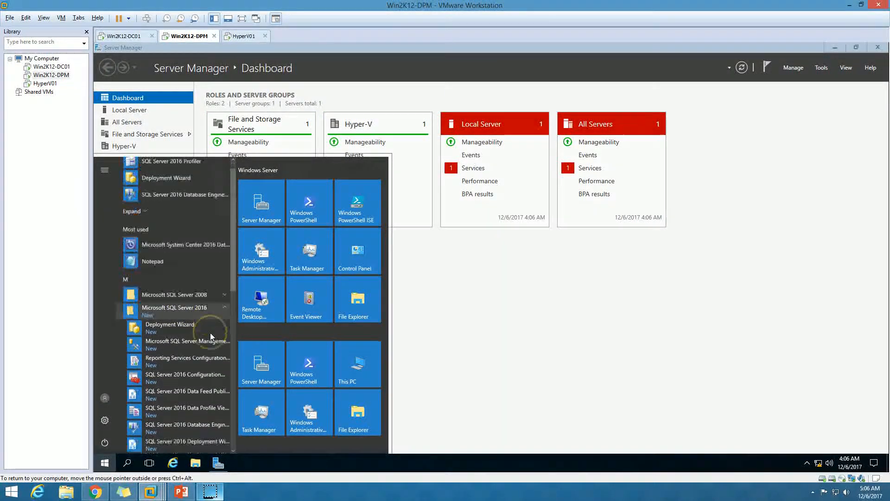
{"action": "left_click", "coordinate": [185, 324]}
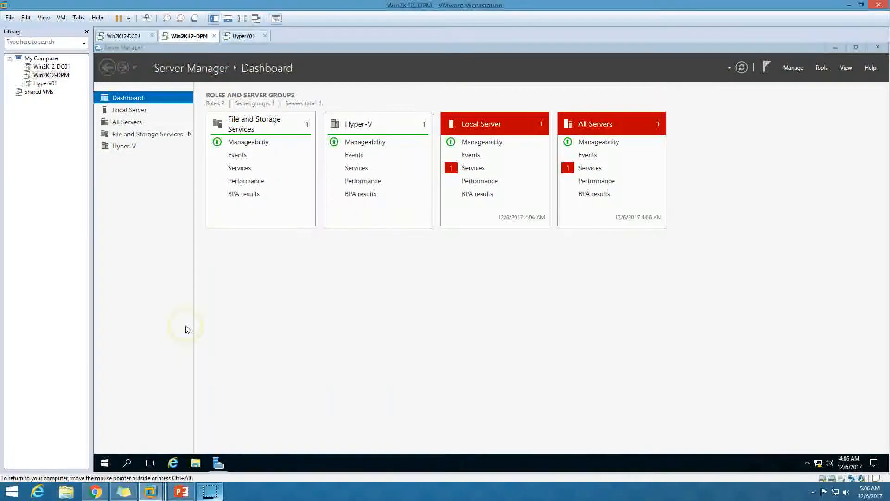
{"action": "left_click", "coordinate": [836, 49]}
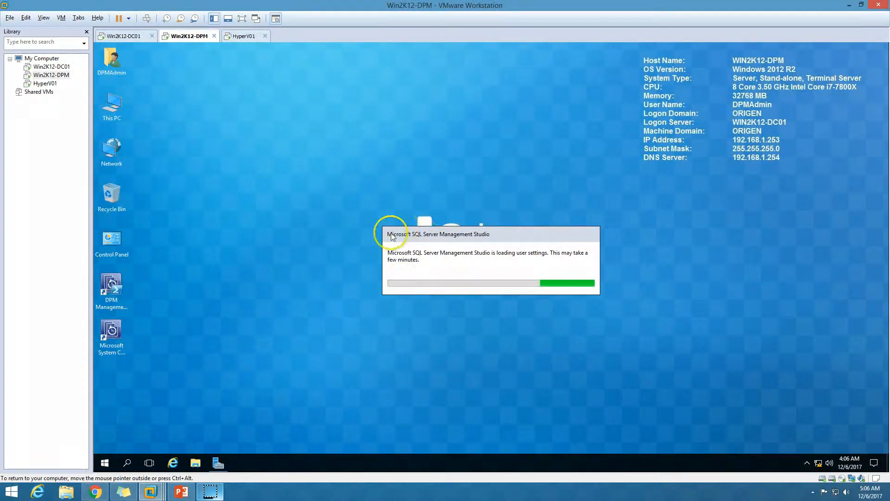
{"action": "left_click_drag", "start_coordinate": [502, 234], "coordinate": [468, 188]}
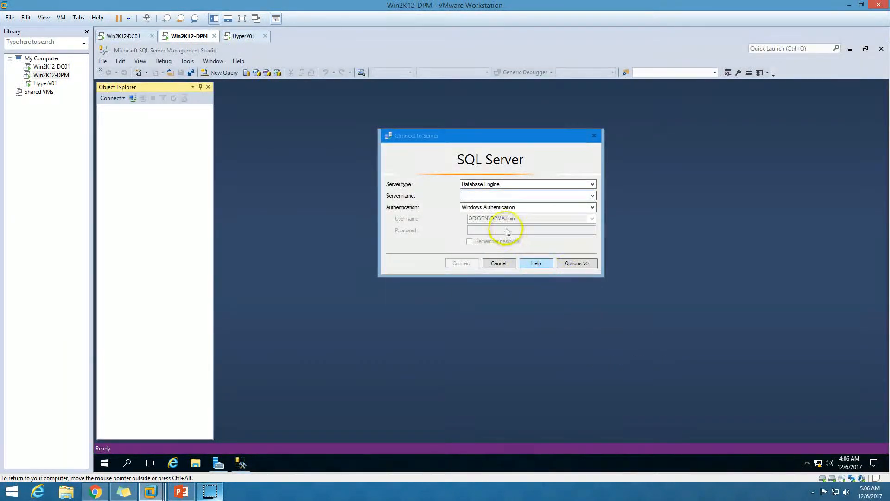
Connect to the Database Engine on server Win2k12-DPM using Windows Authentication.
{"action": "left_click", "coordinate": [592, 195]}
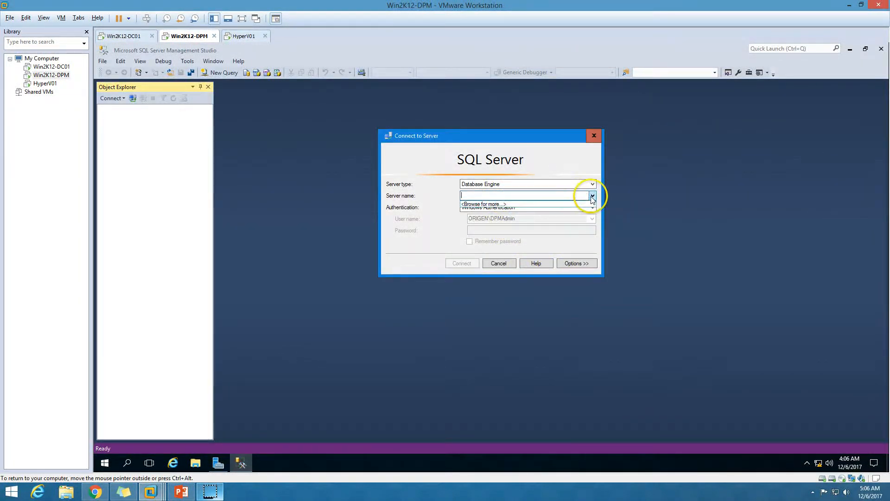
{"action": "left_click", "coordinate": [554, 197]}
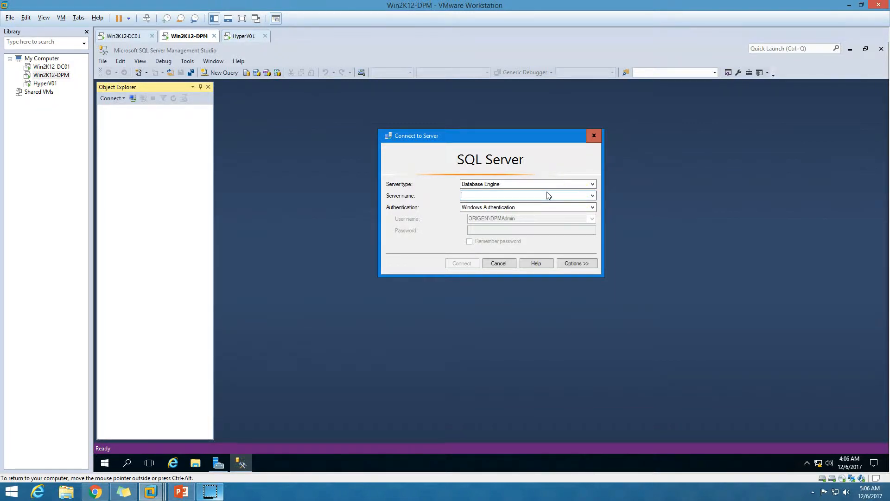
{"action": "type", "text": "Win2k12-DPM"}
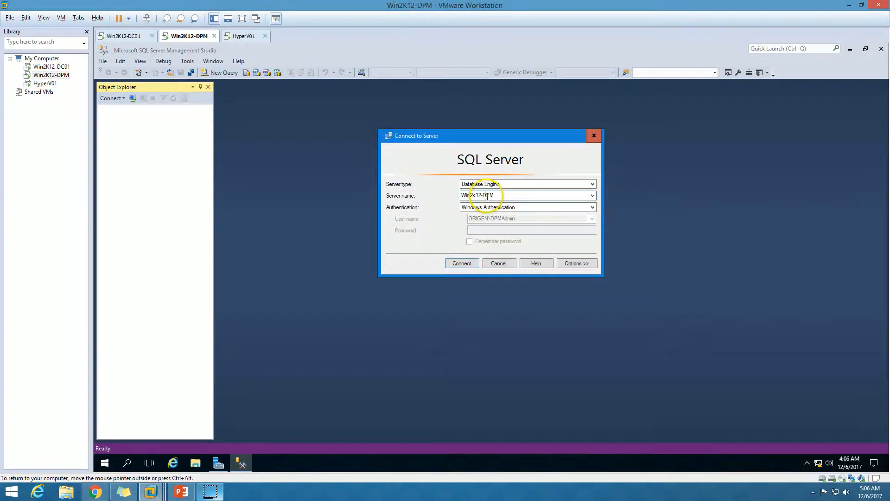
{"action": "left_click", "coordinate": [464, 263]}
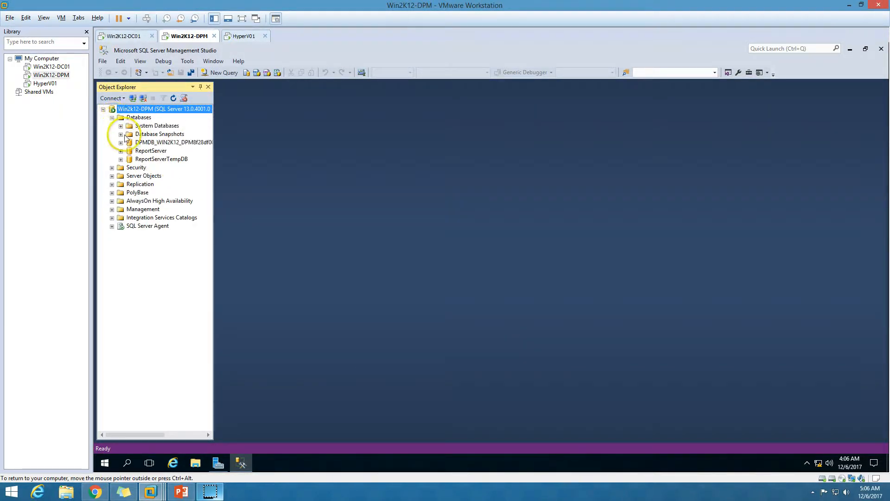
Examine the tables of the DPMDB database in Object Explorer, and close Management Studio.
{"action": "left_click", "coordinate": [121, 143]}
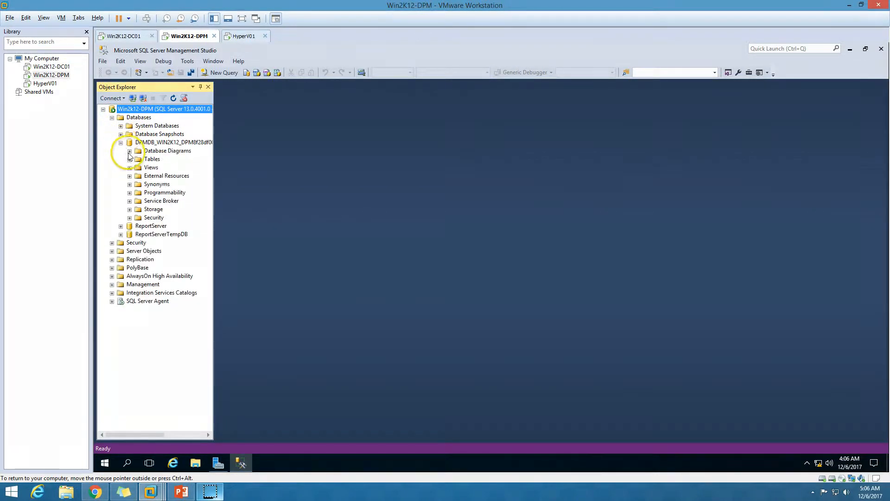
{"action": "left_click", "coordinate": [129, 159]}
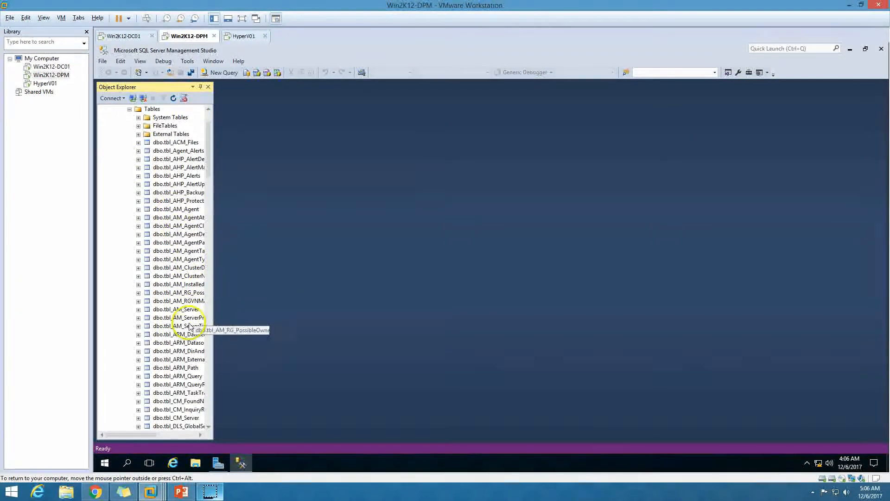
{"action": "left_click", "coordinate": [881, 49]}
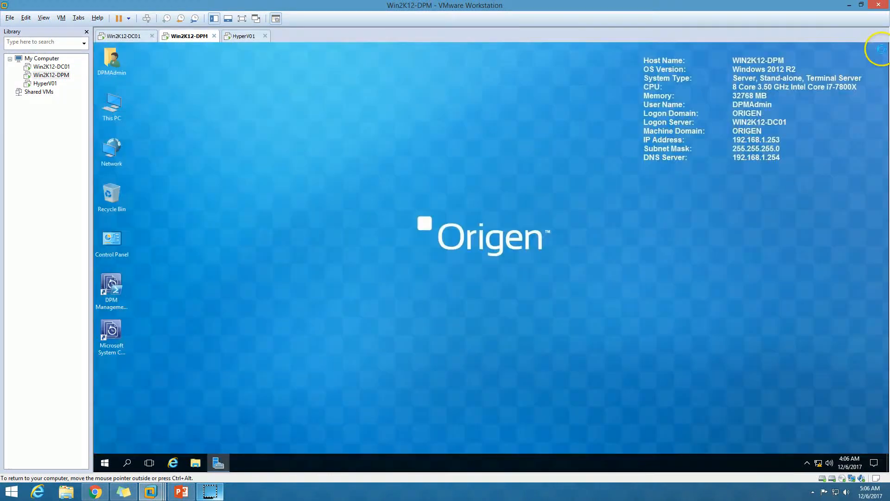
Open the System Center 2016 DPM Administrator Console and allow Microsoft Management Console to make changes.
{"action": "left_click", "coordinate": [112, 343]}
{"action": "double_click", "coordinate": [112, 341]}
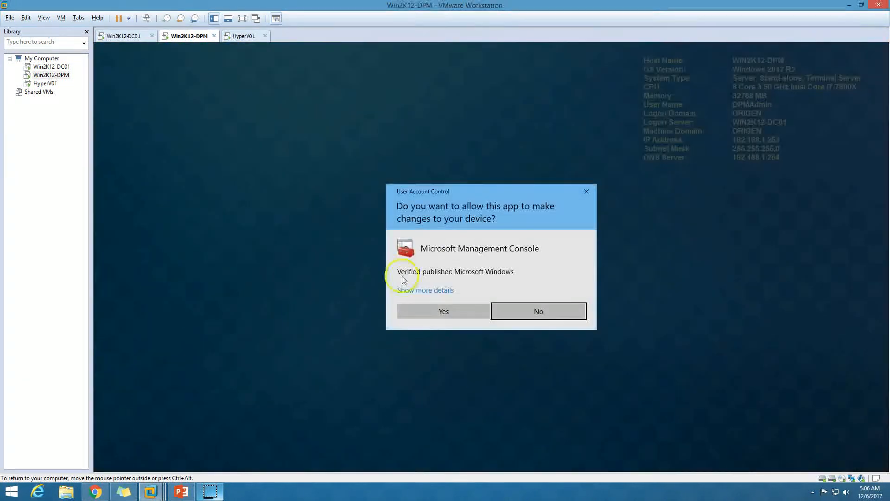
{"action": "left_click", "coordinate": [441, 312]}
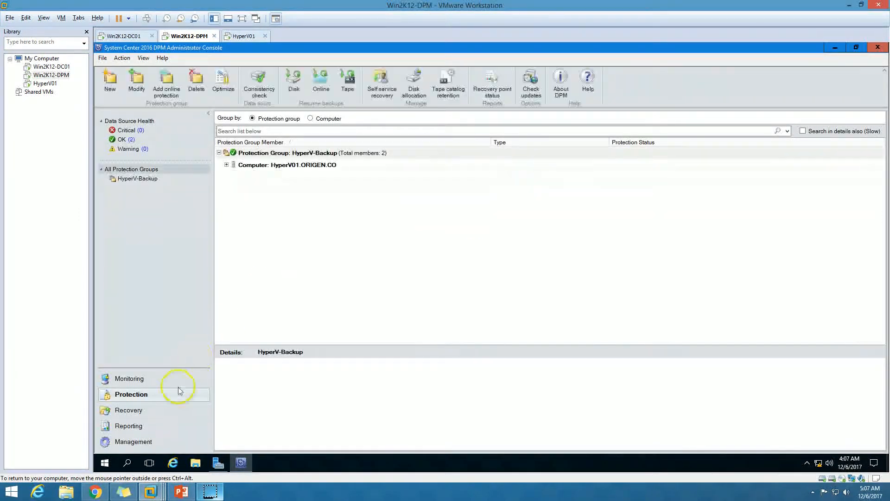
Refresh the protection agent status of the HYPERV01 computer in the Management workspace.
{"action": "left_click", "coordinate": [142, 446]}
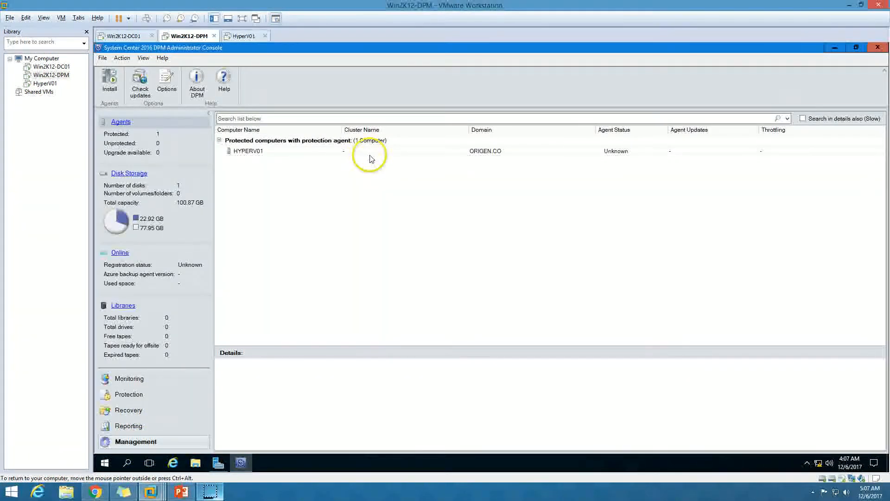
{"action": "left_click", "coordinate": [368, 151]}
{"action": "right_click", "coordinate": [537, 153]}
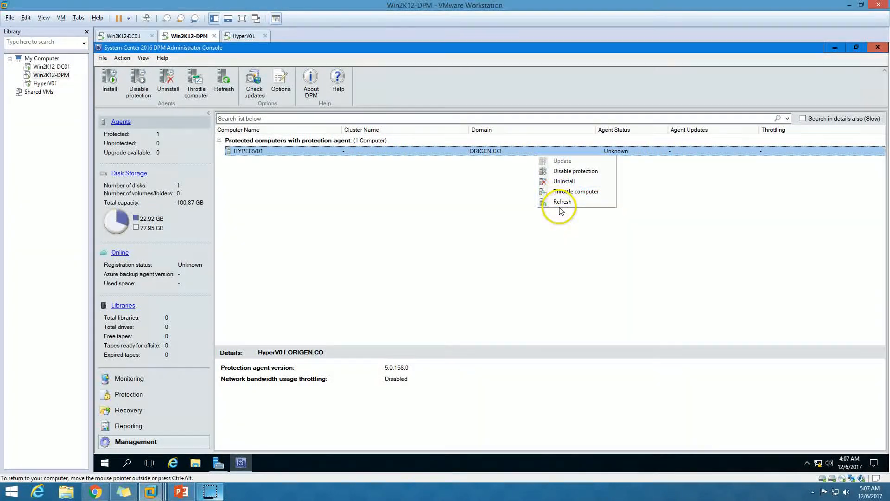
{"action": "left_click", "coordinate": [560, 204]}
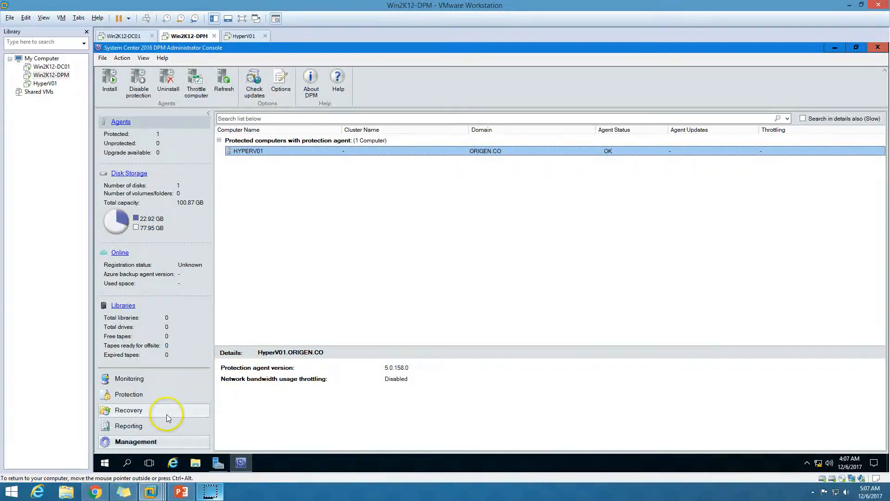
Create a recovery point for HyperV01's Host Component in the HyperV-Backup protection group and close the progress dialog.
{"action": "left_click", "coordinate": [150, 395]}
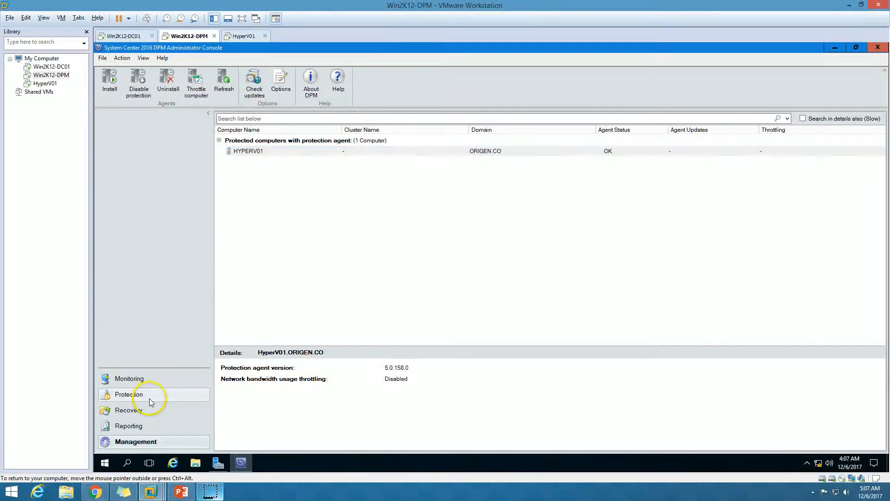
{"action": "left_click", "coordinate": [227, 165]}
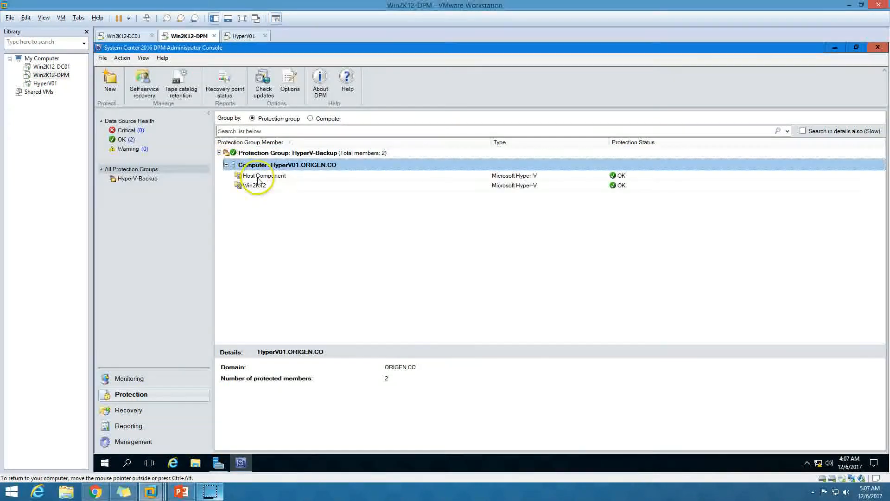
{"action": "left_click", "coordinate": [266, 176]}
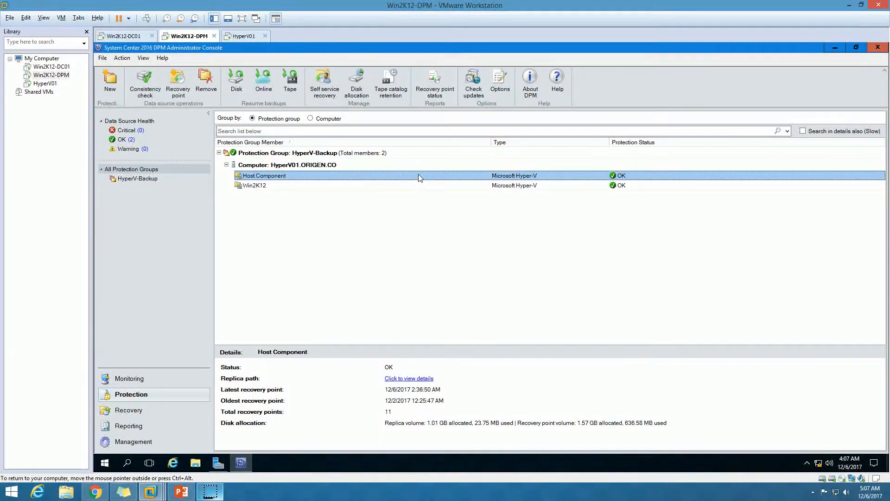
{"action": "right_click", "coordinate": [284, 175]}
{"action": "left_click", "coordinate": [317, 194]}
{"action": "left_click", "coordinate": [495, 326]}
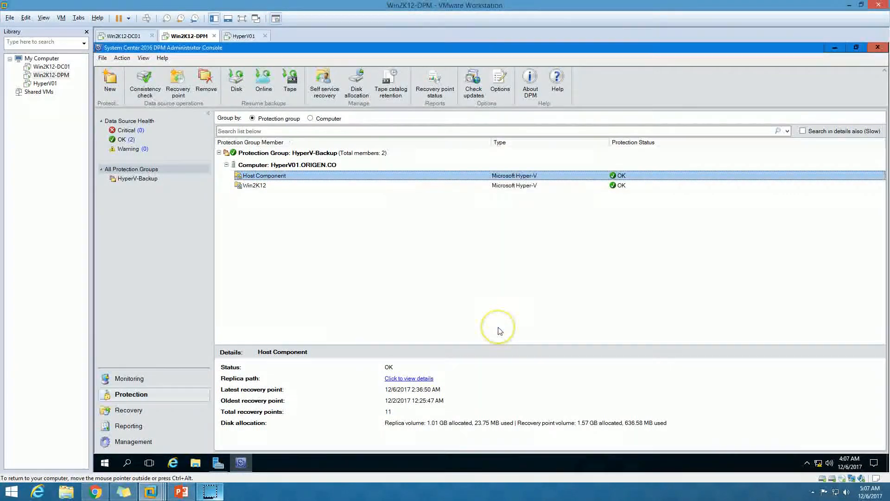
{"action": "left_click", "coordinate": [503, 168]}
{"action": "left_click_drag", "start_coordinate": [503, 168], "coordinate": [408, 181]}
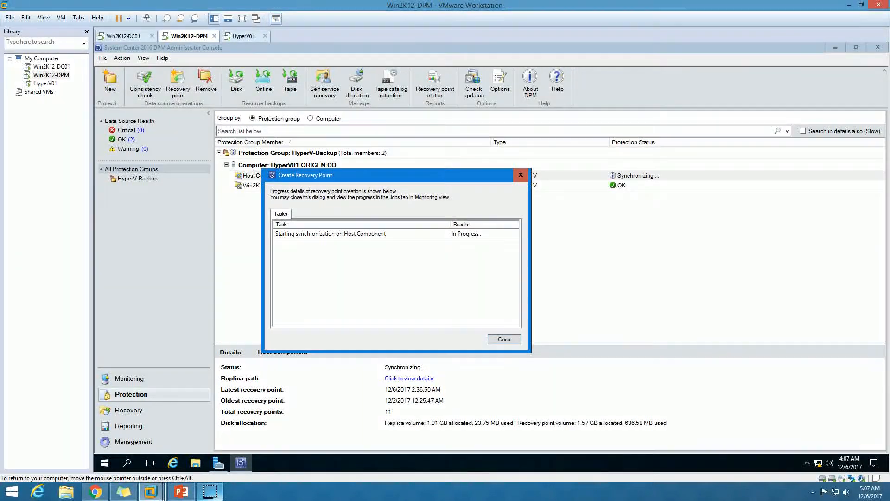
{"action": "left_click_drag", "start_coordinate": [408, 182], "coordinate": [441, 201]}
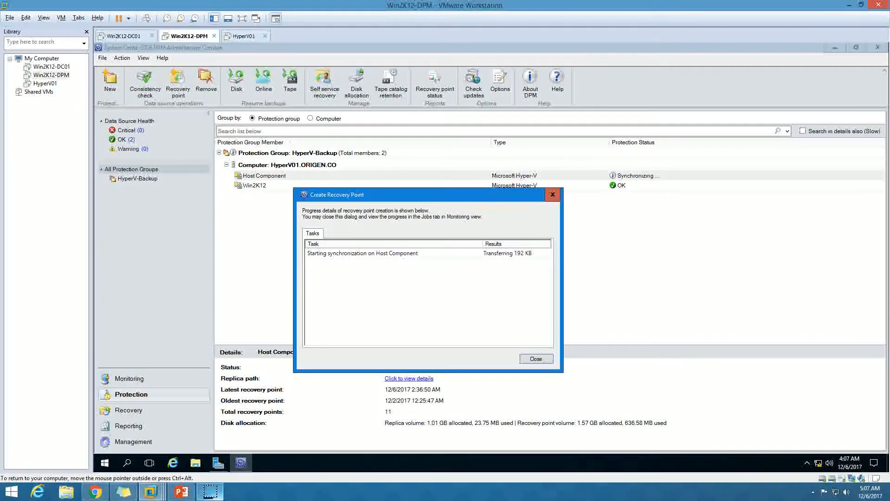
{"action": "left_click_drag", "start_coordinate": [449, 204], "coordinate": [454, 211]}
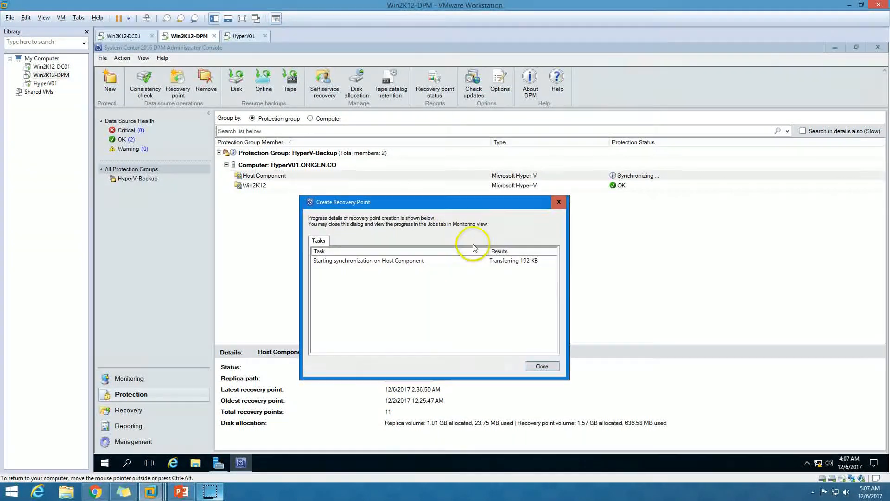
{"action": "left_click", "coordinate": [487, 257]}
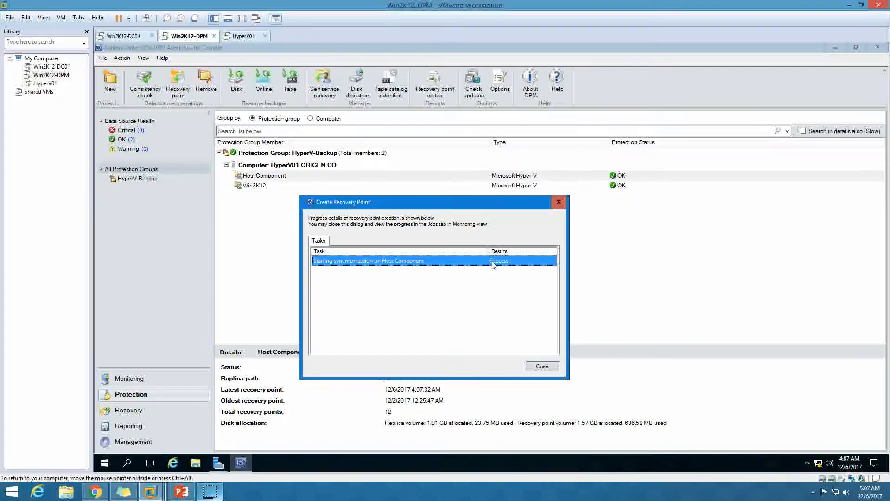
{"action": "left_click", "coordinate": [541, 365]}
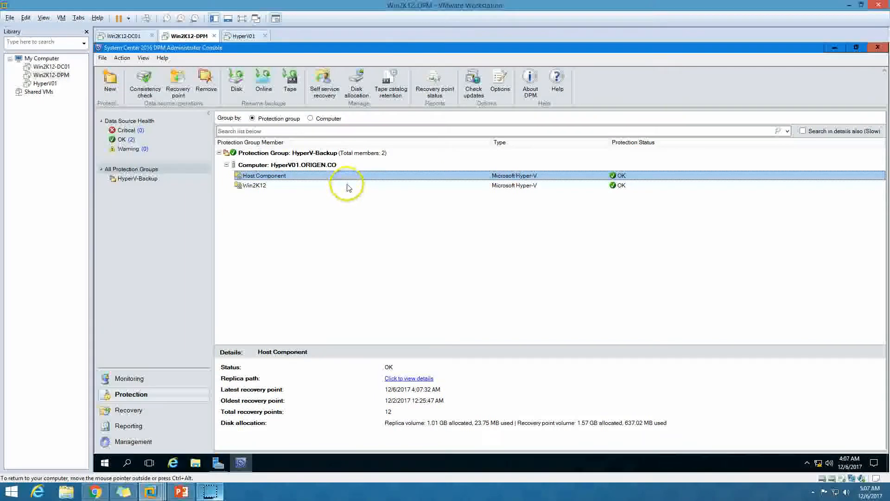
Create a recovery point for the Win2K12 virtual machine in the HyperV-Backup protection group and move the progress dialog aside.
{"action": "left_click", "coordinate": [301, 186]}
{"action": "right_click", "coordinate": [302, 186]}
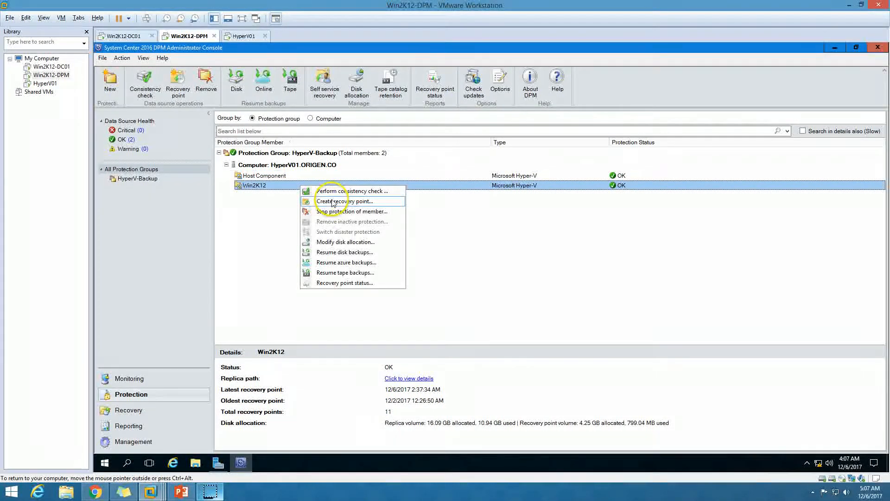
{"action": "left_click", "coordinate": [329, 201]}
{"action": "left_click", "coordinate": [533, 198]}
{"action": "left_click", "coordinate": [533, 206]}
{"action": "left_click", "coordinate": [493, 326]}
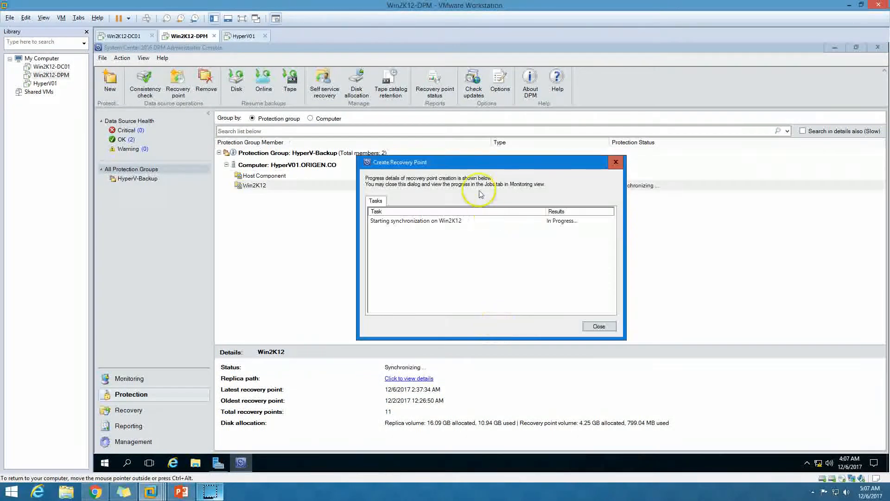
{"action": "left_click_drag", "start_coordinate": [407, 212], "coordinate": [407, 212]}
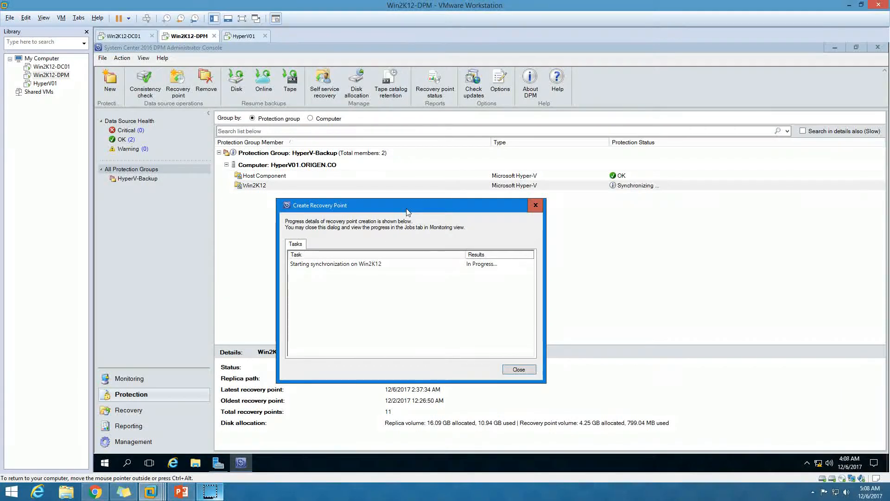
Switch to the HyperV01 machine, unlock it with the account password, and check the Win2K12 virtual machine's status in Hyper-V Manager.
{"action": "left_click", "coordinate": [242, 36]}
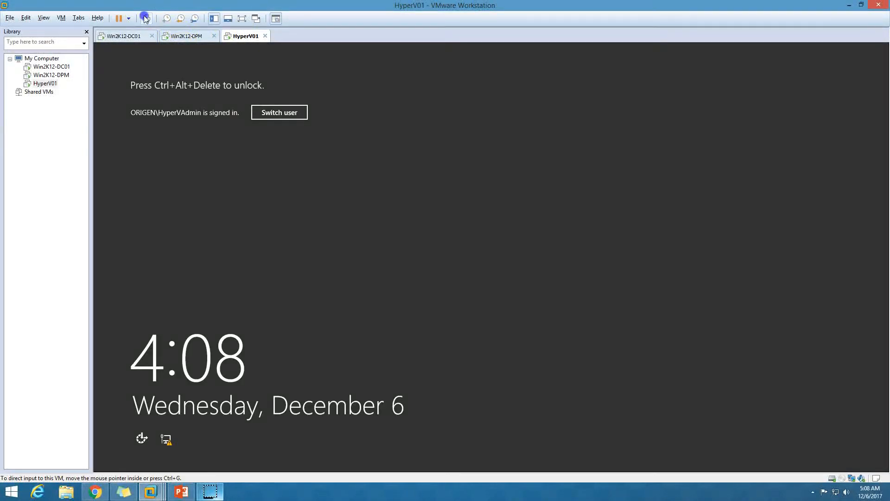
{"action": "left_click", "coordinate": [145, 19]}
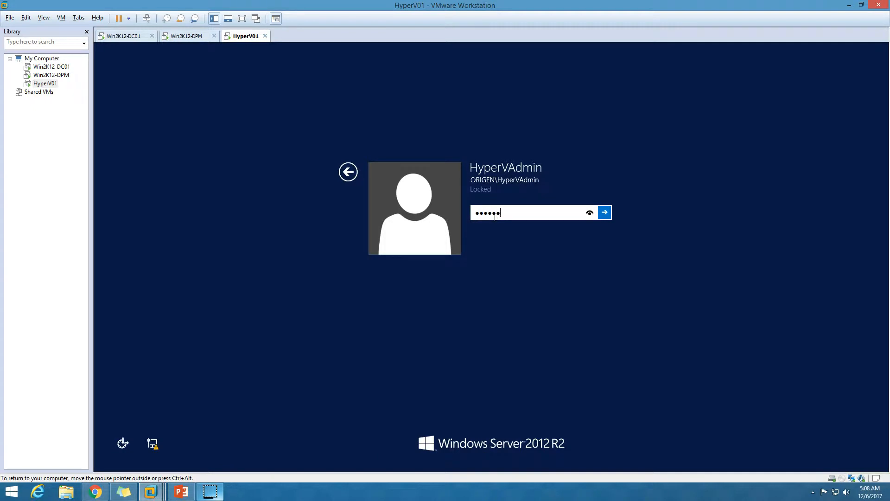
{"action": "key", "text": "Return"}
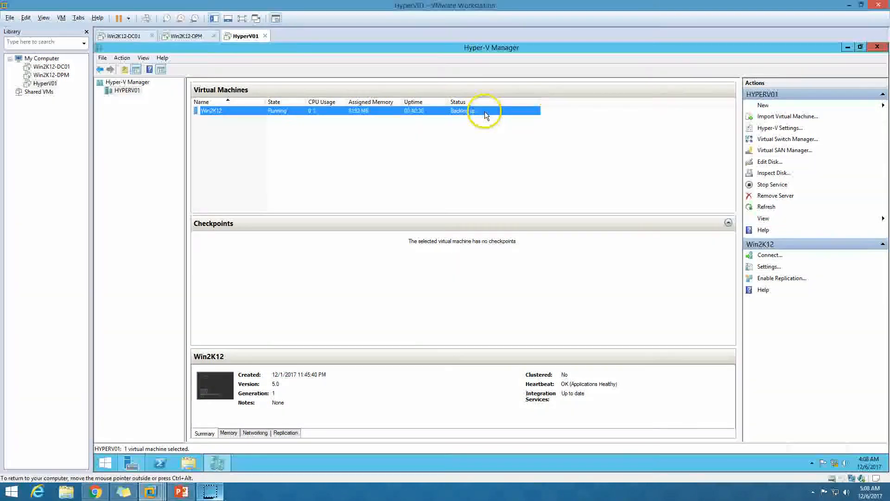
Return to the Win2K12-DPM machine, check the result of the Win2K12 synchronization task, and close the recovery point progress dialog.
{"action": "left_click", "coordinate": [198, 38]}
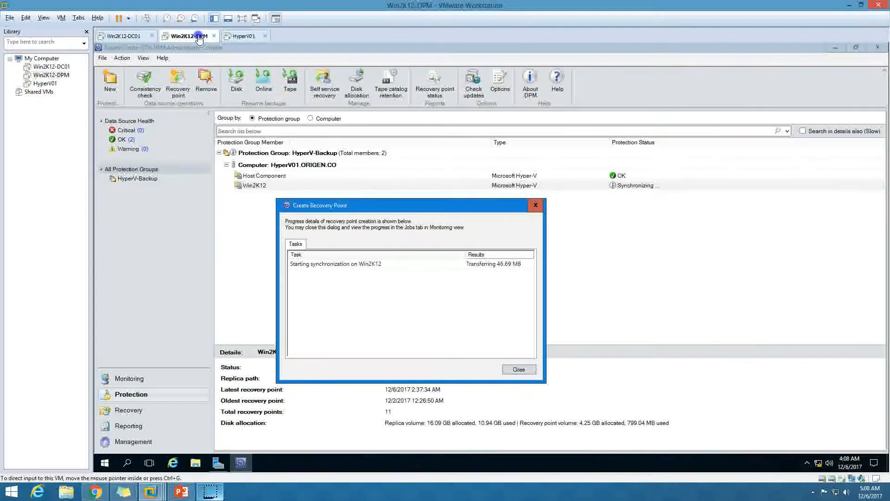
{"action": "left_click", "coordinate": [503, 266]}
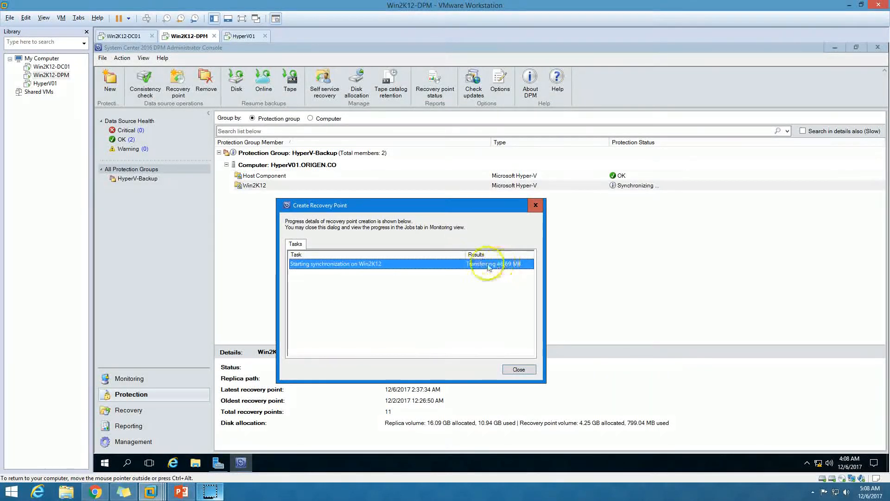
{"action": "double_click", "coordinate": [464, 255]}
{"action": "left_click", "coordinate": [521, 372]}
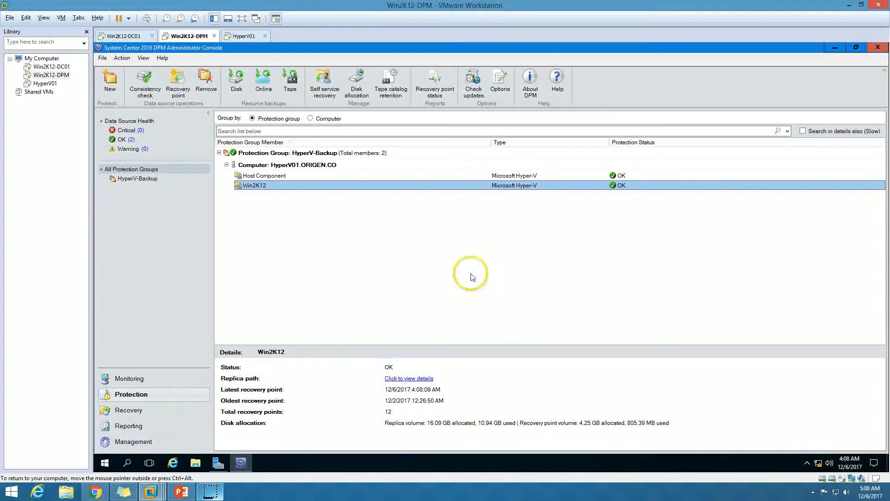
Switch to the PowerPoint slide show and advance from the Demo Environment slide to the closing contact slide.
{"action": "left_click", "coordinate": [183, 492]}
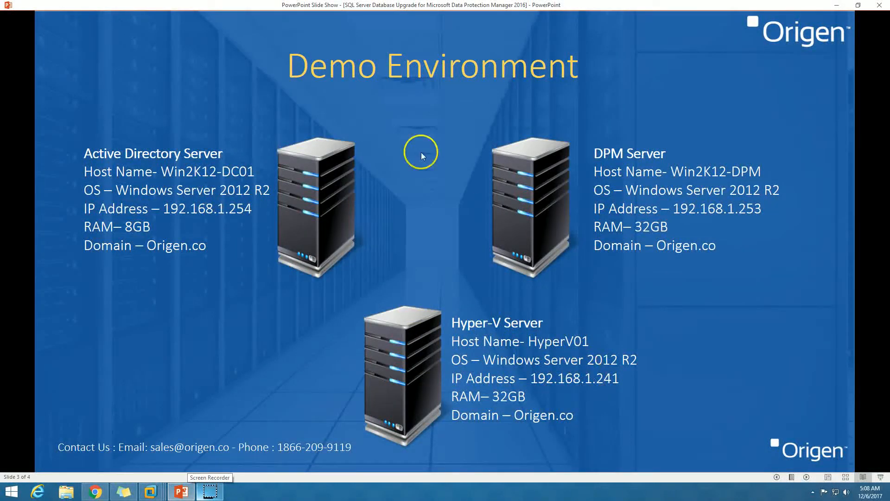
{"action": "left_click", "coordinate": [806, 477]}
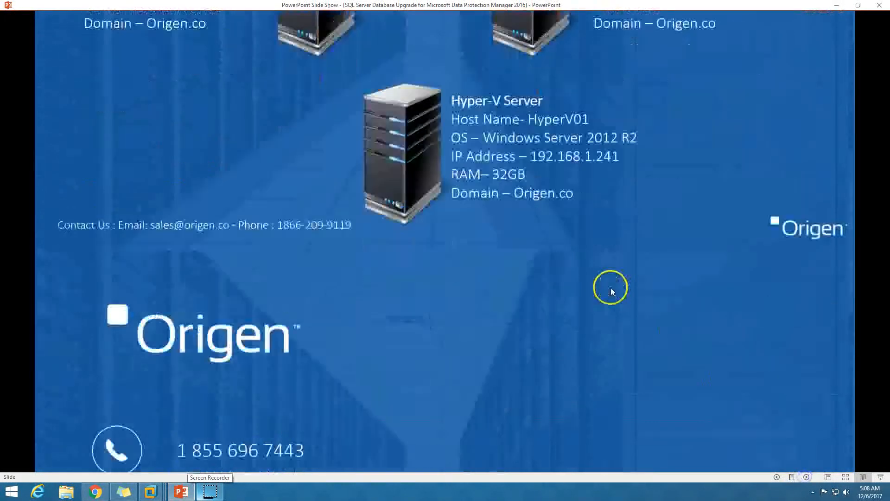